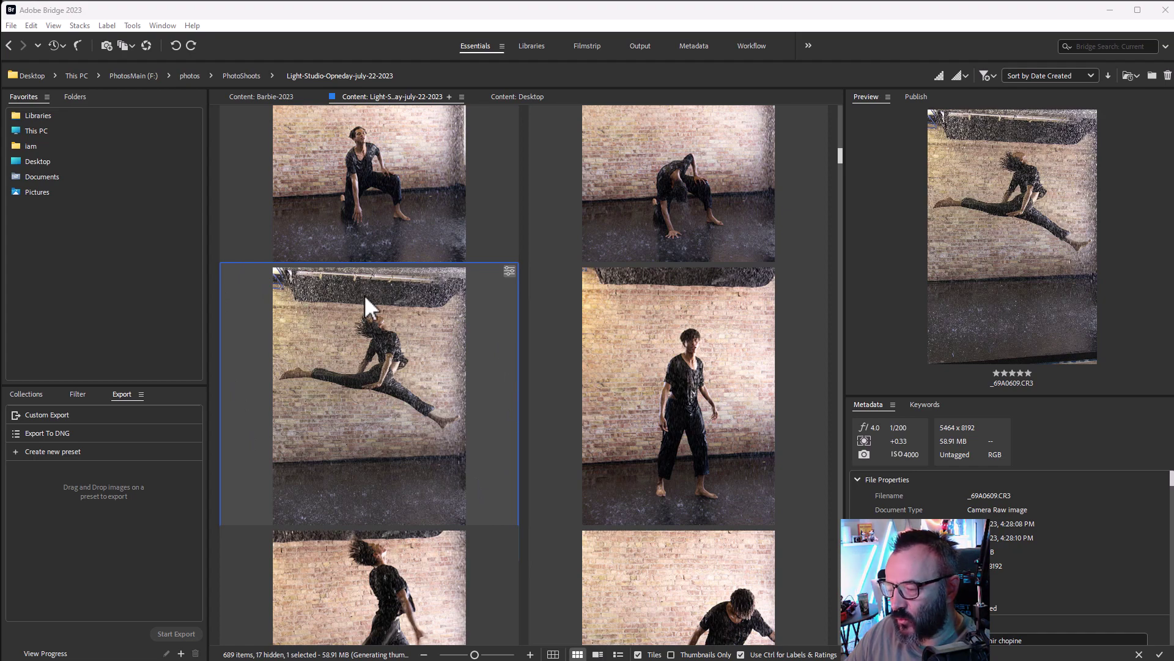
# Open the raw photo _69A0609.CR3 of the leaping dancer in Camera Raw.
pyautogui.click(389, 376)
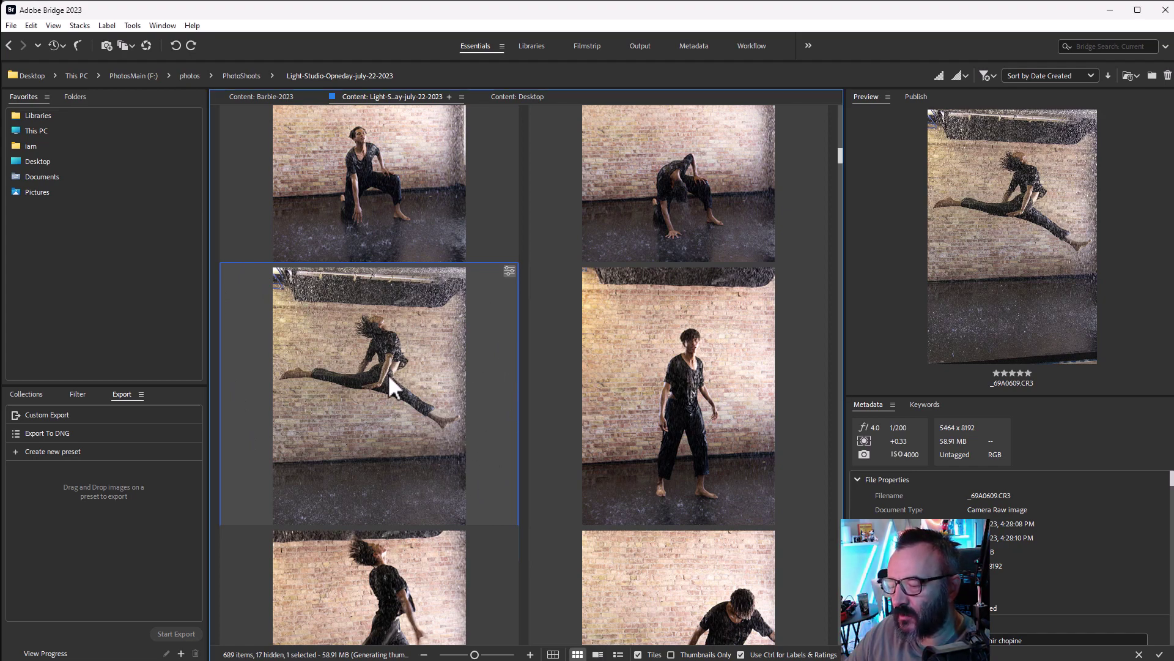
pyautogui.hotkey('ctrl', 'o')
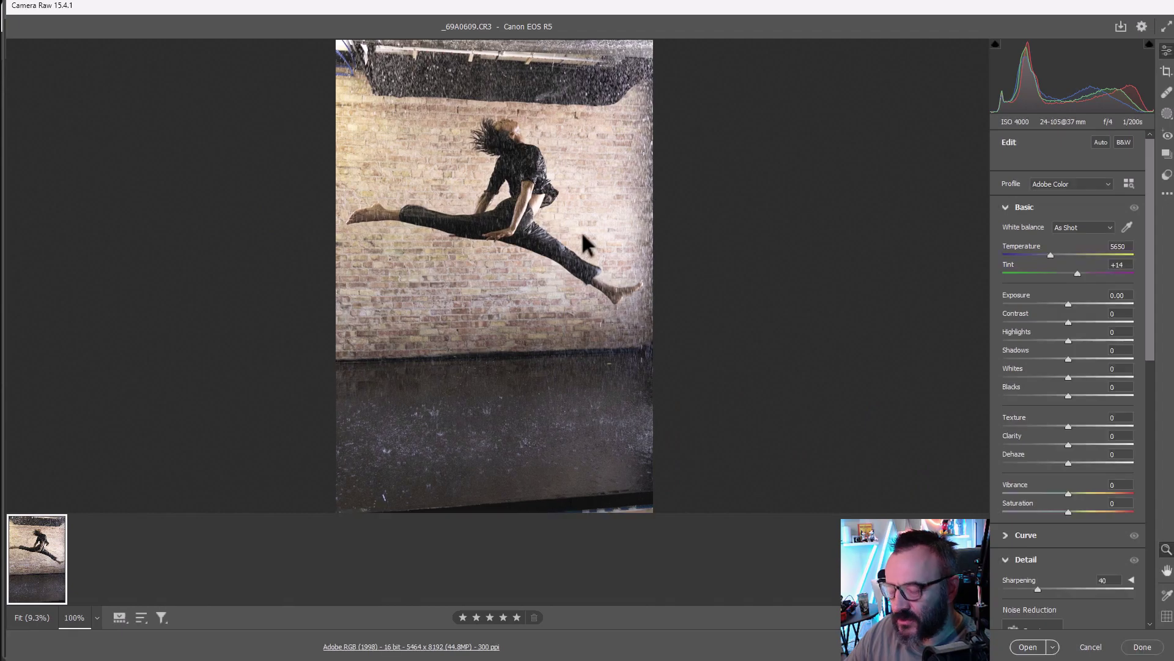
# Lower the photo's Highlights to -100.
pyautogui.click(581, 232)
pyautogui.scroll(-8, 592, 265)
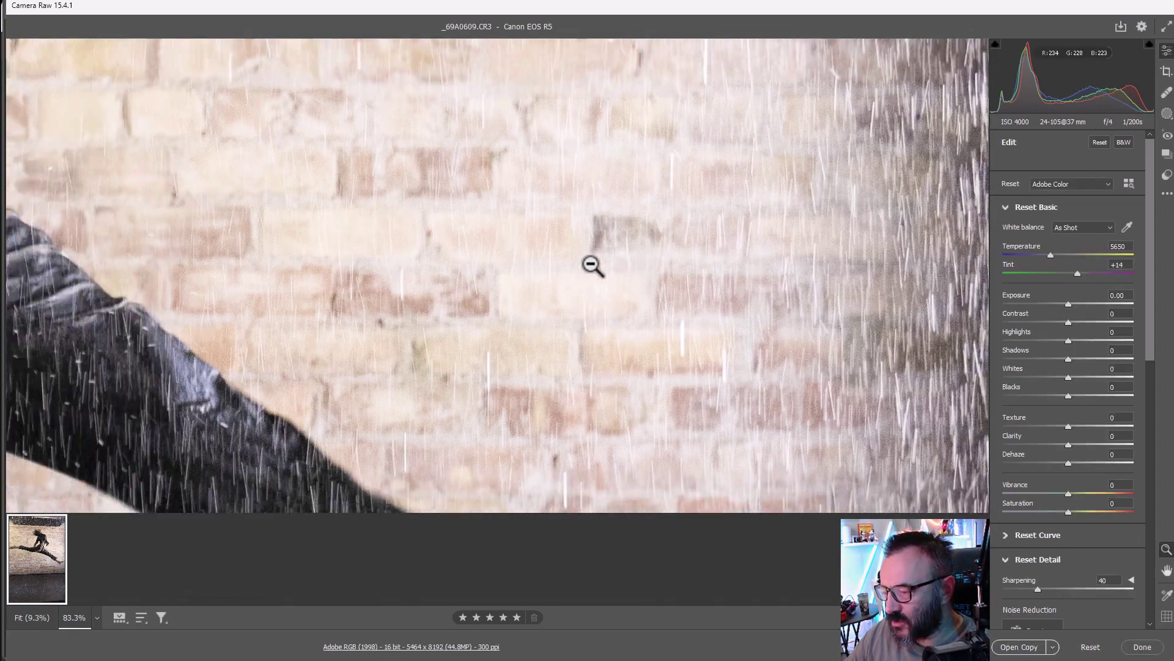
pyautogui.scroll(-3, 592, 265)
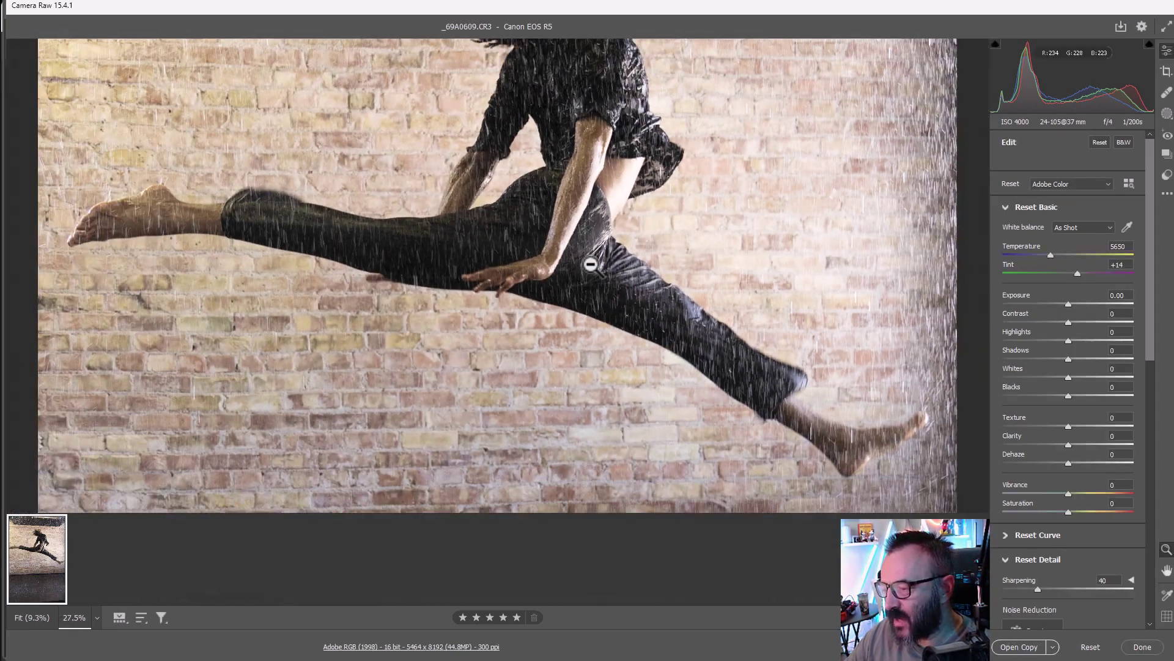
pyautogui.scroll(2, 630, 297)
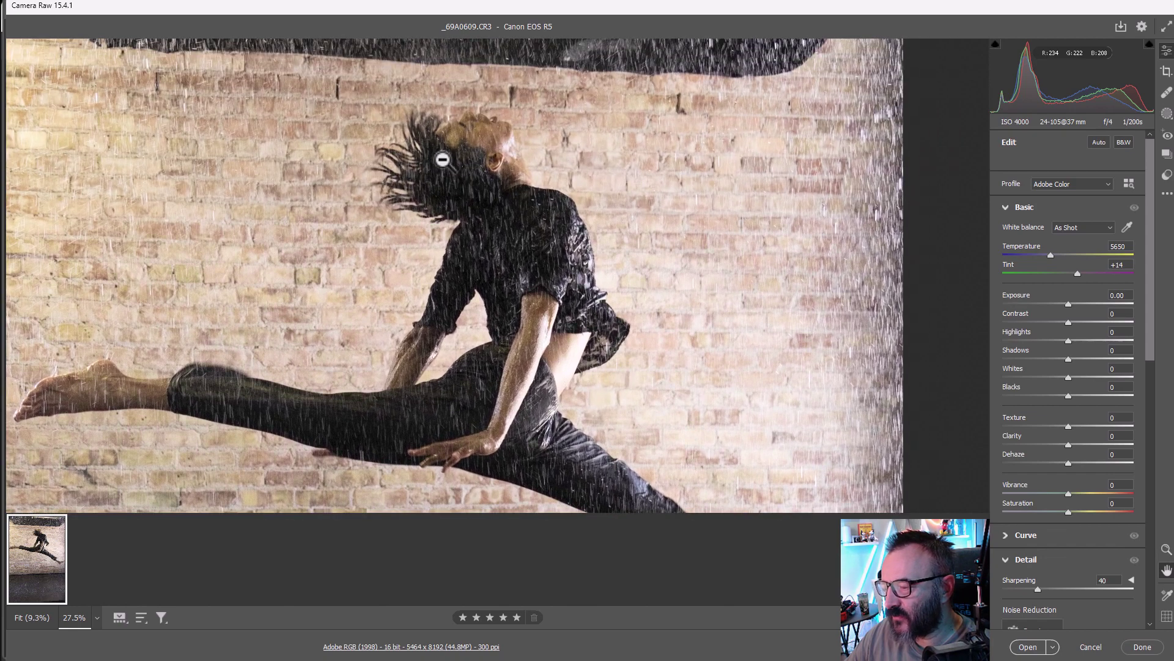
pyautogui.press('z')
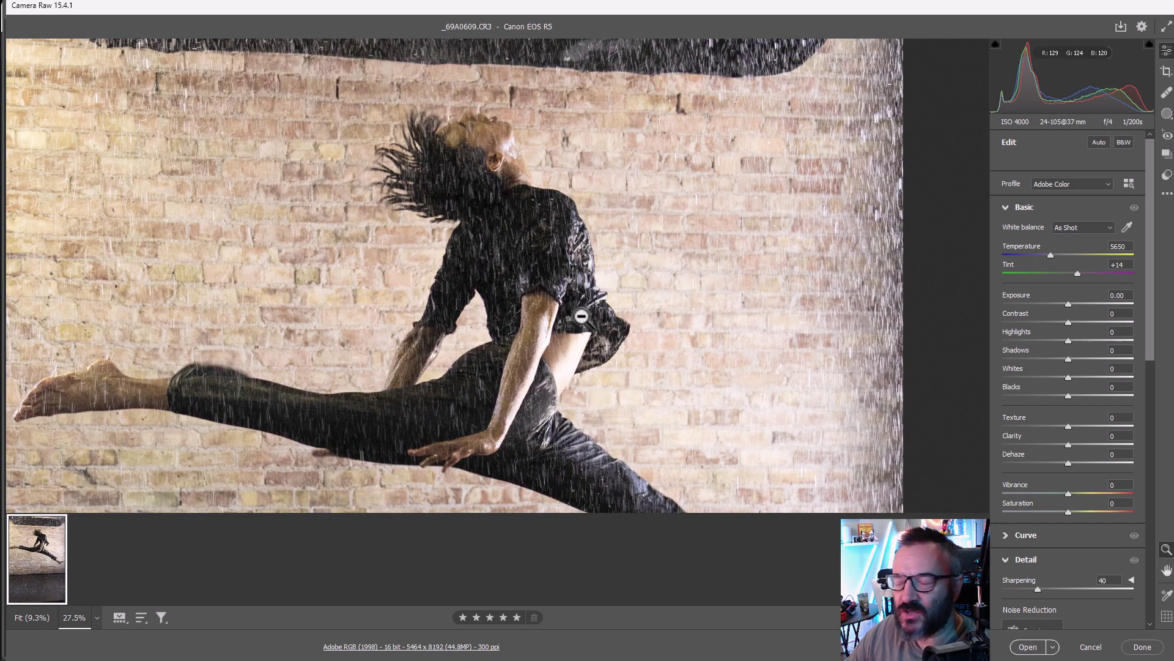
pyautogui.moveTo(693, 198); pyautogui.dragTo(725, 315)
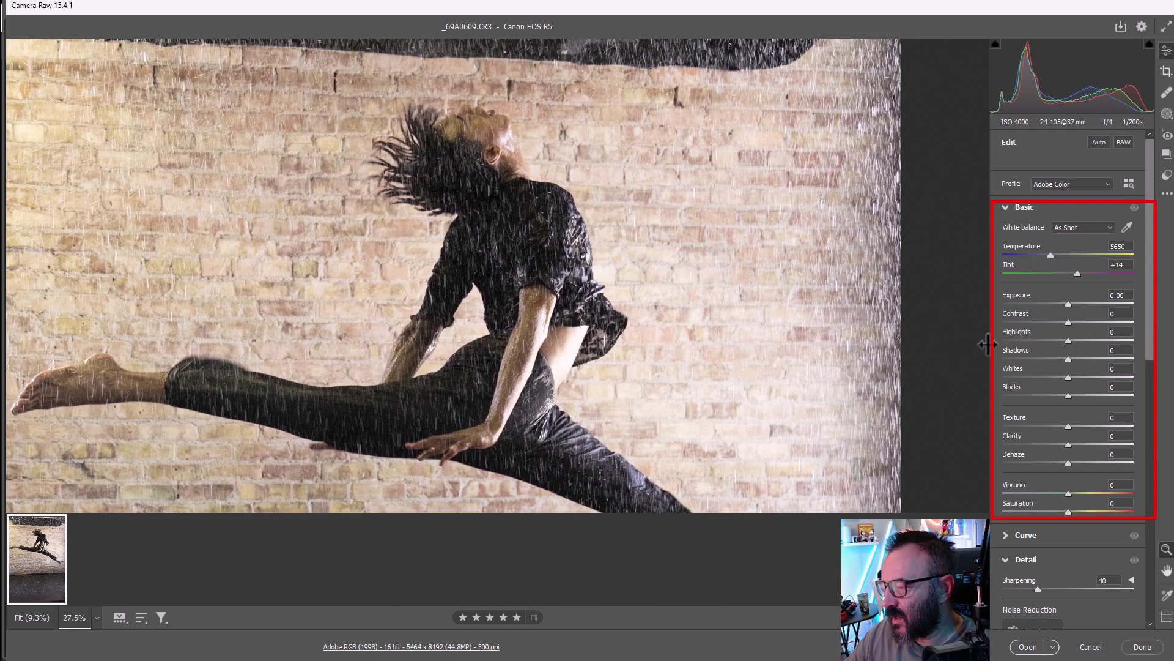
pyautogui.moveTo(1068, 340); pyautogui.dragTo(987, 347)
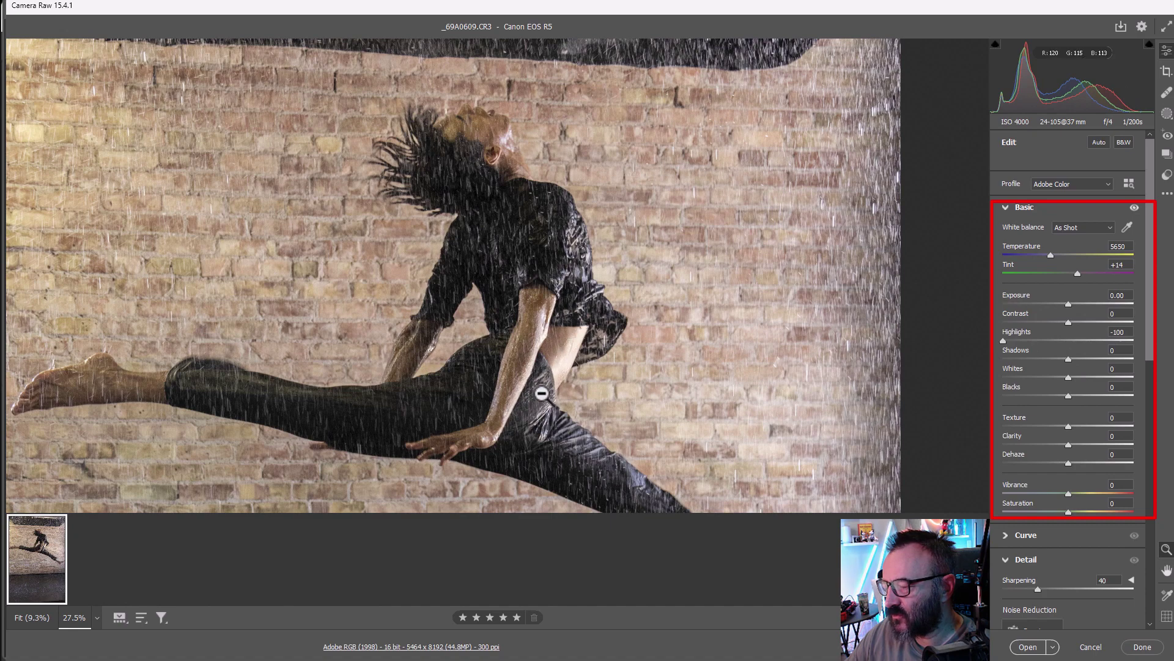
# Raise the photo's Shadows to +25.
pyautogui.scroll(-2, 661, 255)
pyautogui.scroll(-4, 618, 250)
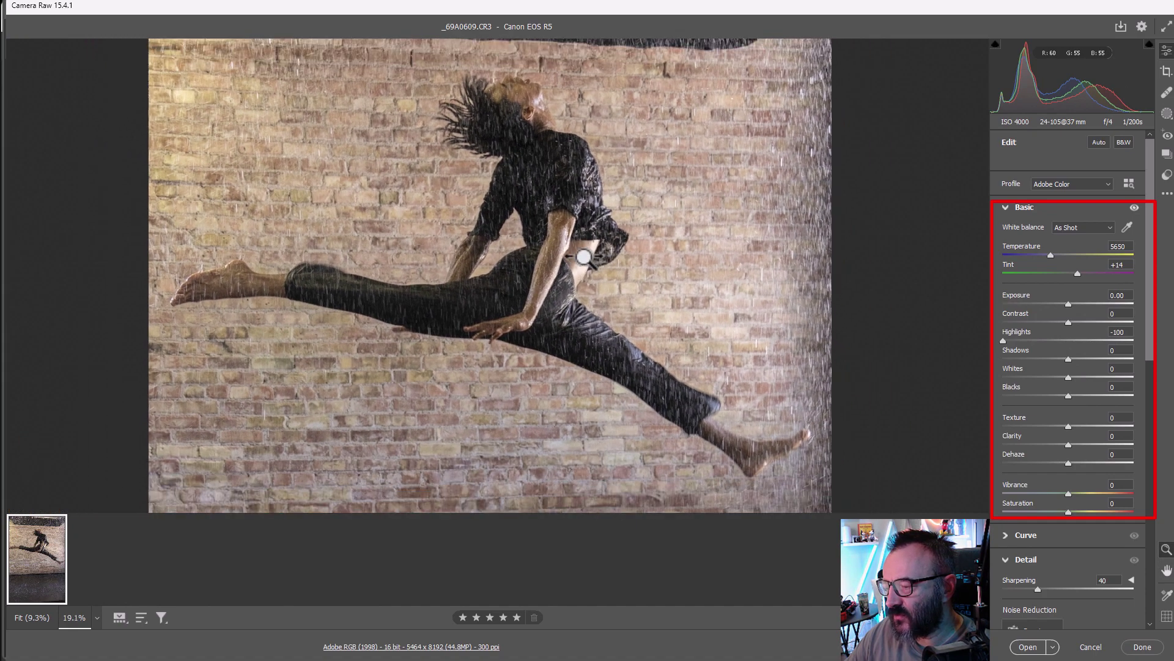
pyautogui.moveTo(662, 228); pyautogui.dragTo(549, 284)
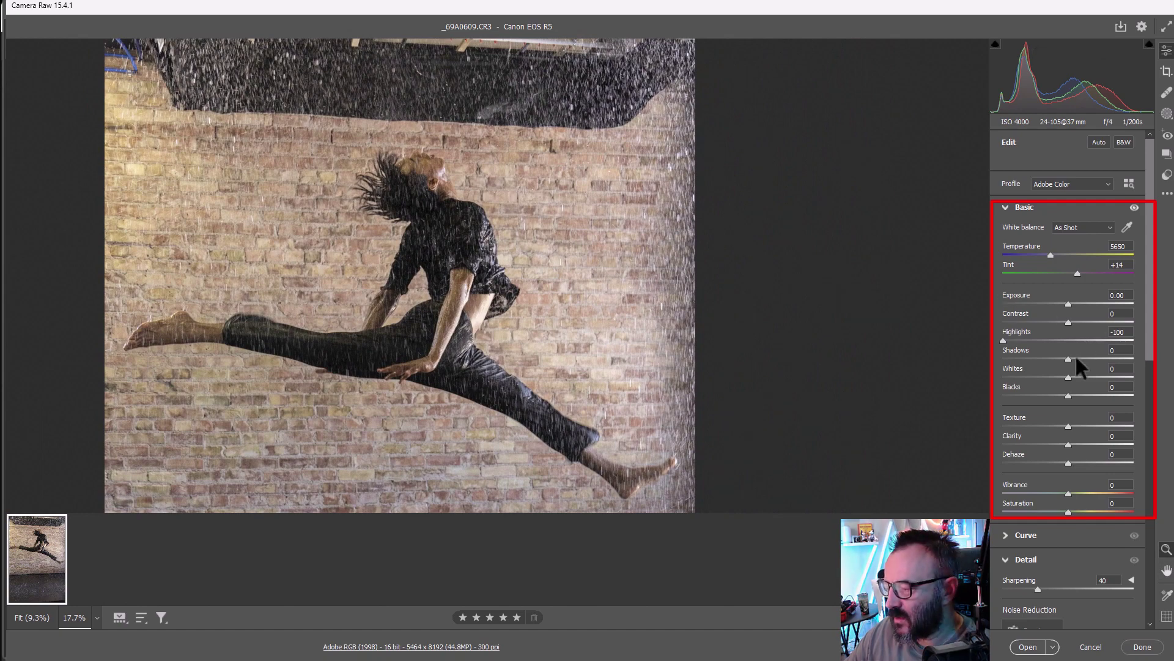
pyautogui.moveTo(1067, 357)
pyautogui.mouseDown()
pyautogui.moveTo(1101, 357)
pyautogui.moveTo(1074, 364)
pyautogui.moveTo(1087, 360)
pyautogui.mouseUp()
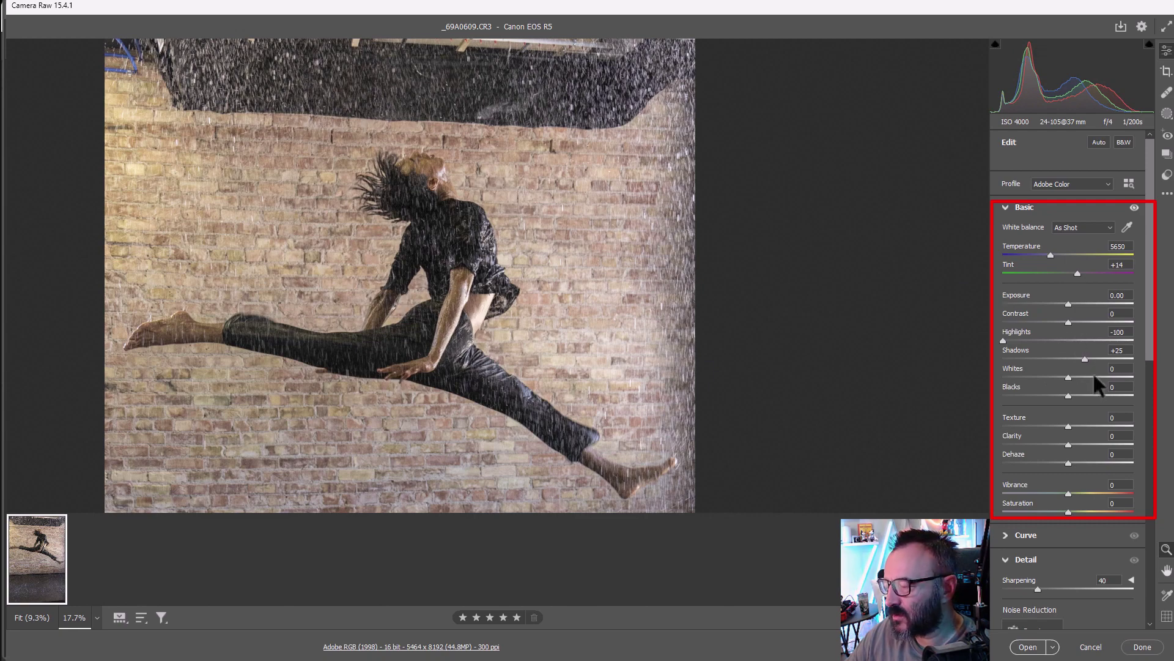
# Set Sharpening to 65 and the luminance of Oranges in the Color Mixer to +1.
pyautogui.scroll(-3, 1046, 404)
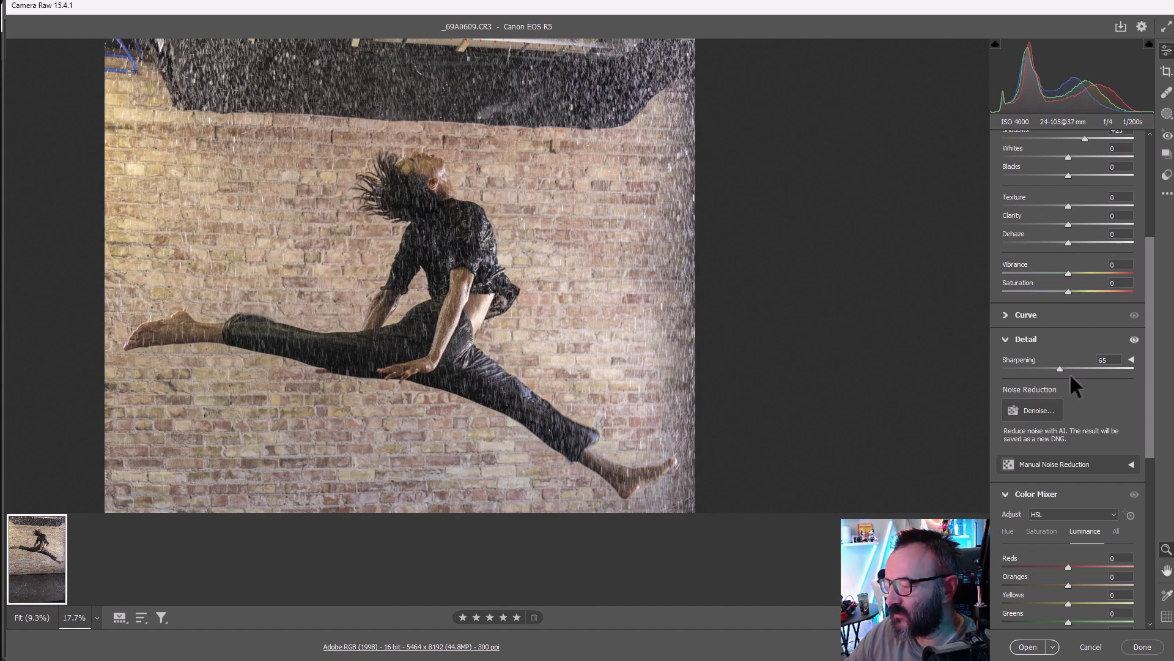
pyautogui.scroll(-3, 1071, 375)
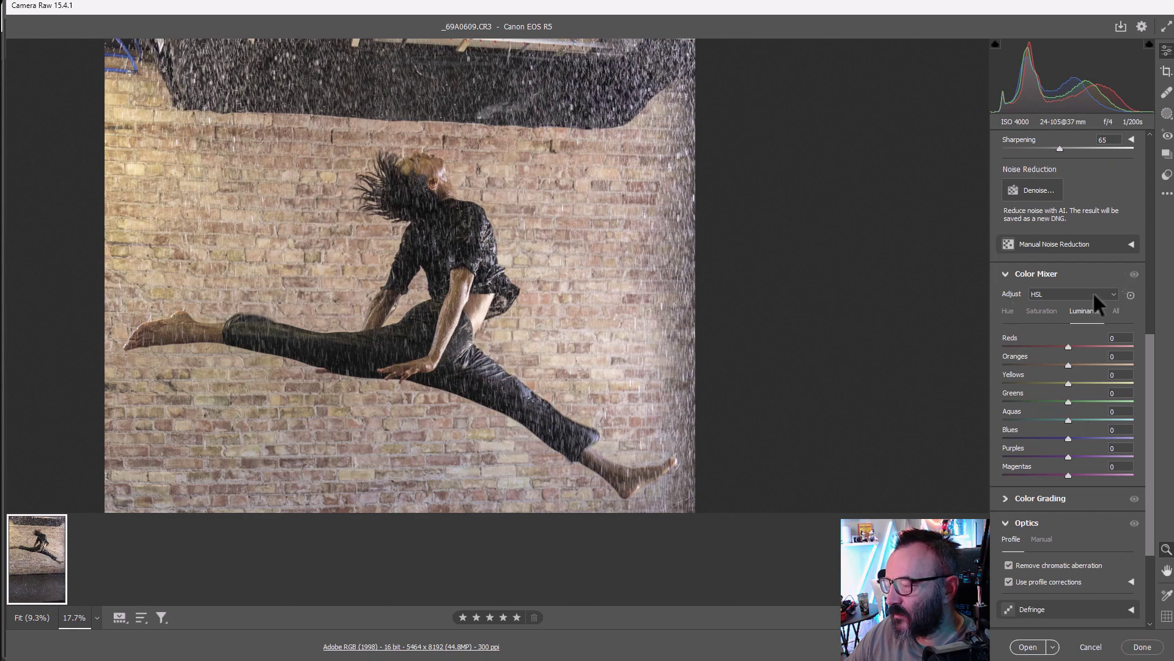
pyautogui.moveTo(1067, 363)
pyautogui.mouseDown()
pyautogui.moveTo(1118, 364)
pyautogui.moveTo(1027, 363)
pyautogui.moveTo(1071, 362)
pyautogui.mouseUp()
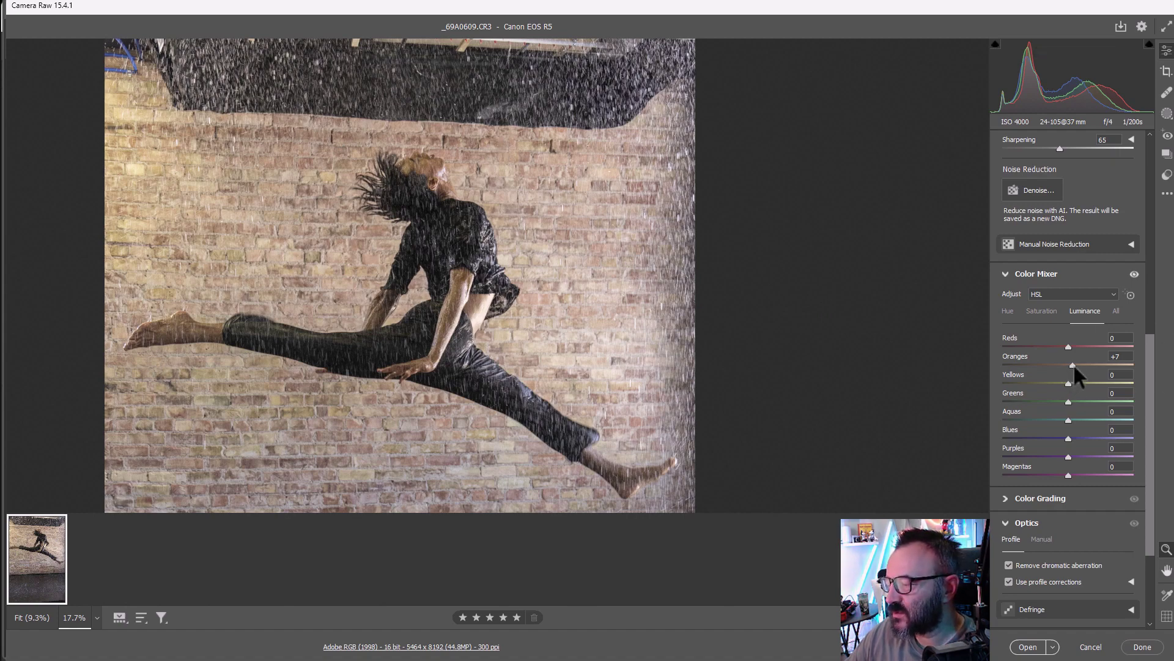
pyautogui.moveTo(1073, 363); pyautogui.dragTo(1070, 362)
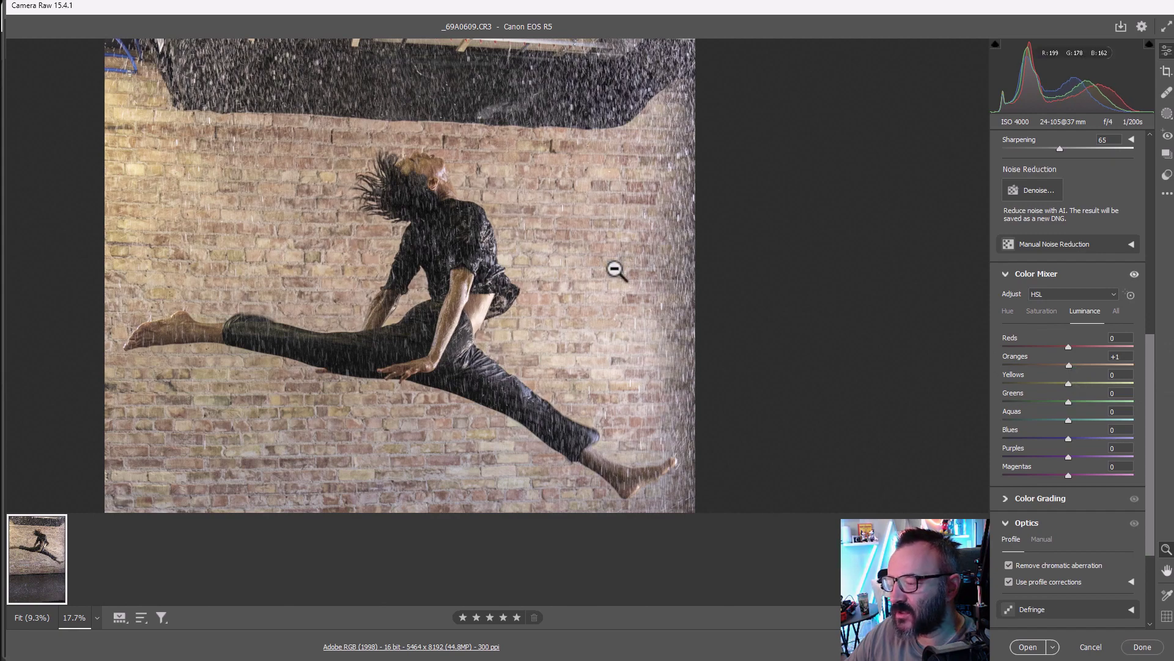
# Switch chromatic aberration removal and lens profile corrections off and back on to compare their effect on the photo.
pyautogui.scroll(-3, 1088, 361)
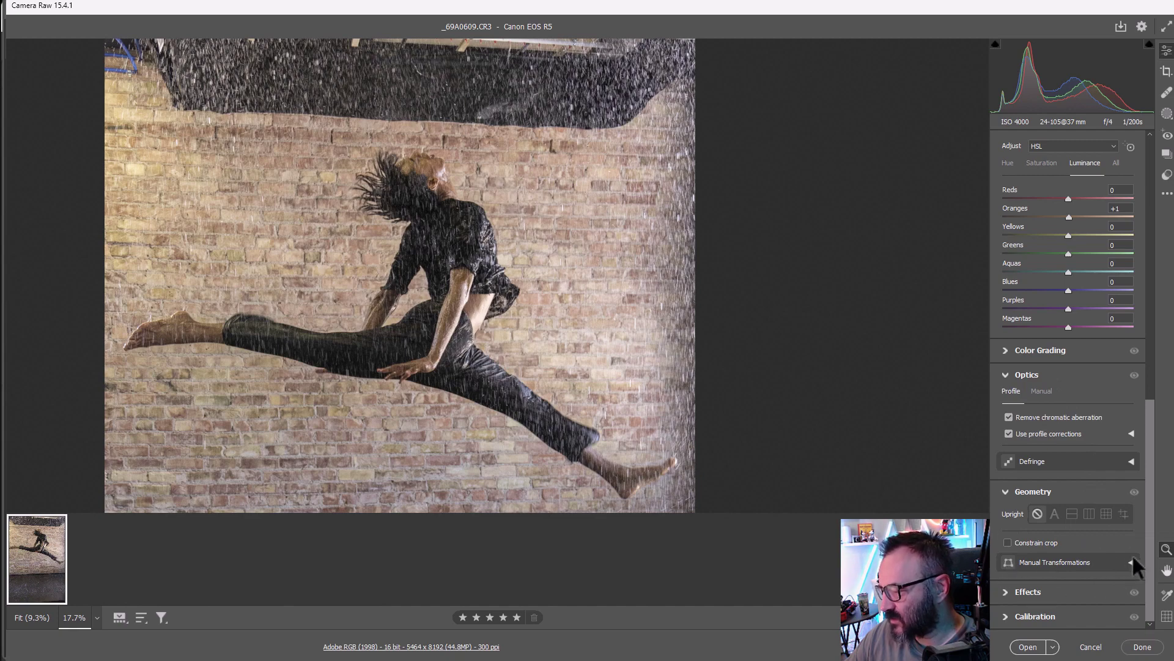
pyautogui.click(1008, 431)
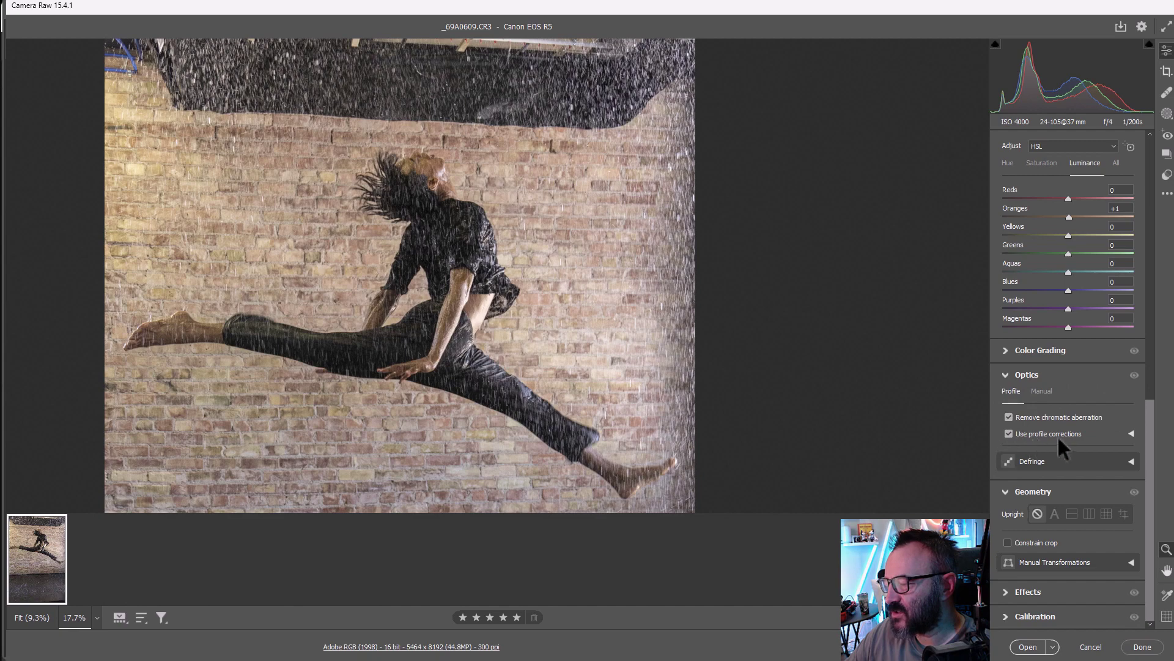
pyautogui.click(1008, 417)
pyautogui.click(1011, 434)
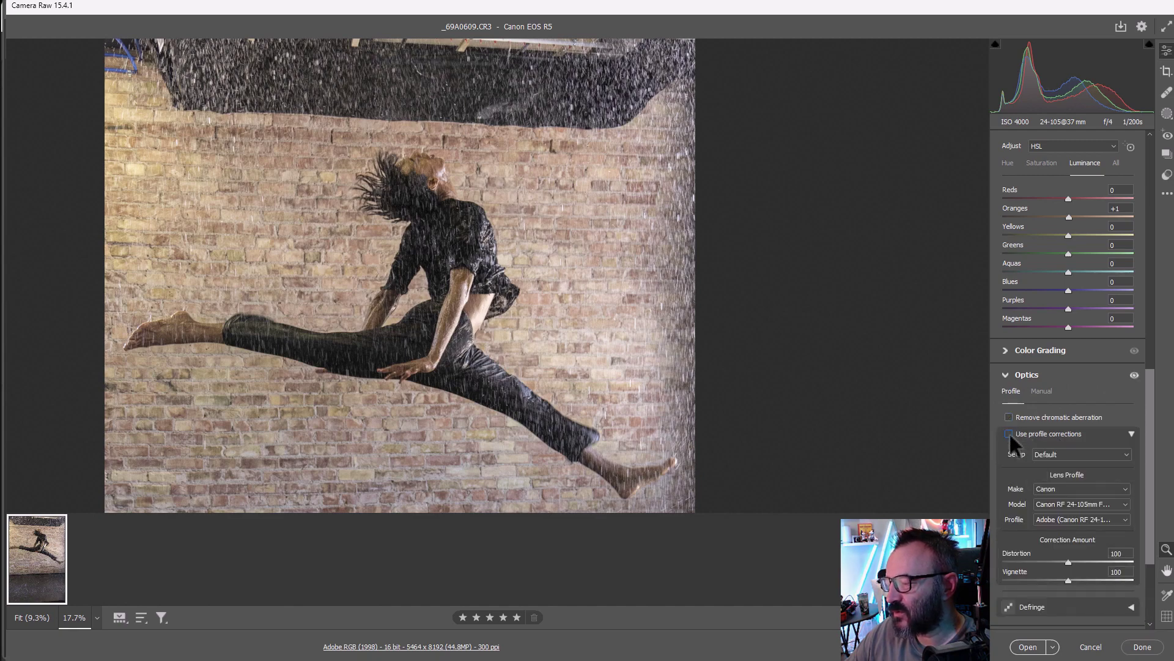
pyautogui.click(1009, 432)
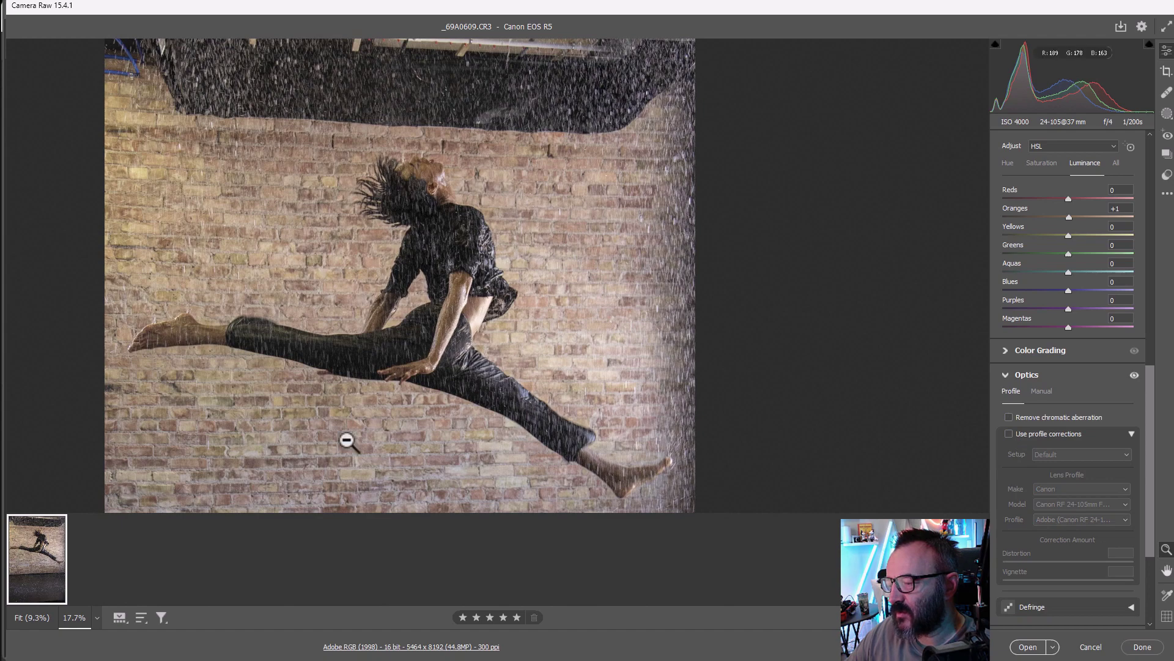
pyautogui.click(1008, 432)
pyautogui.click(1008, 416)
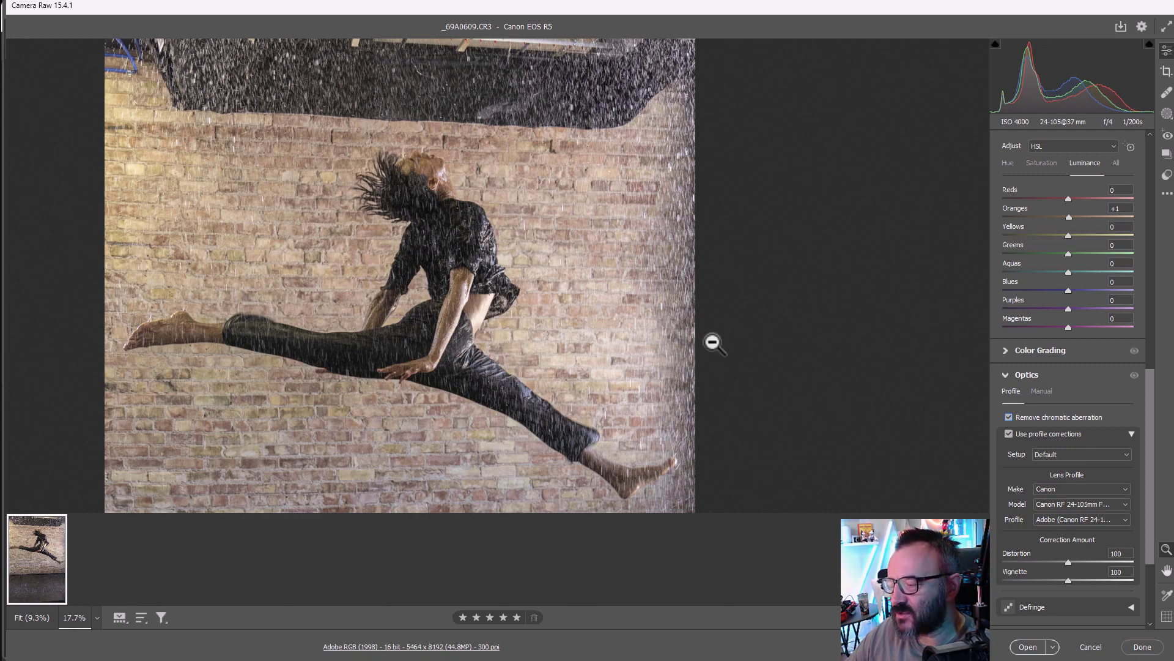
# Open the adjusted raw photo in Photoshop.
pyautogui.click(1031, 647)
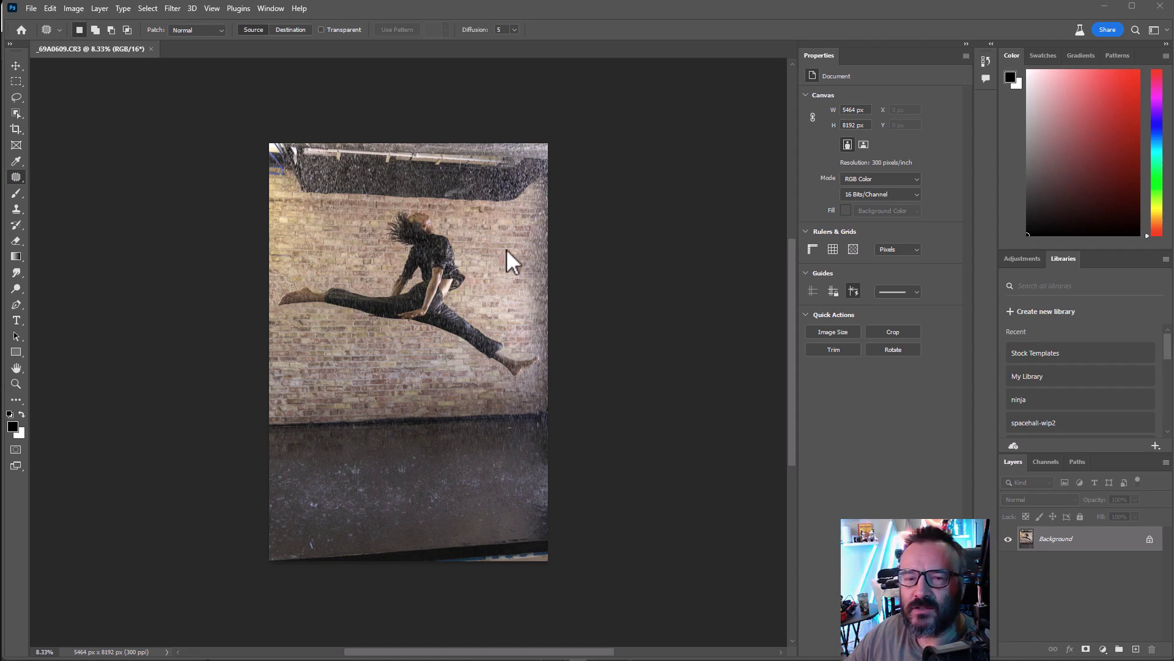
# Examine the dancer's framing, the slope of the floor line and the edges of the photo.
pyautogui.scroll(1, 509, 317)
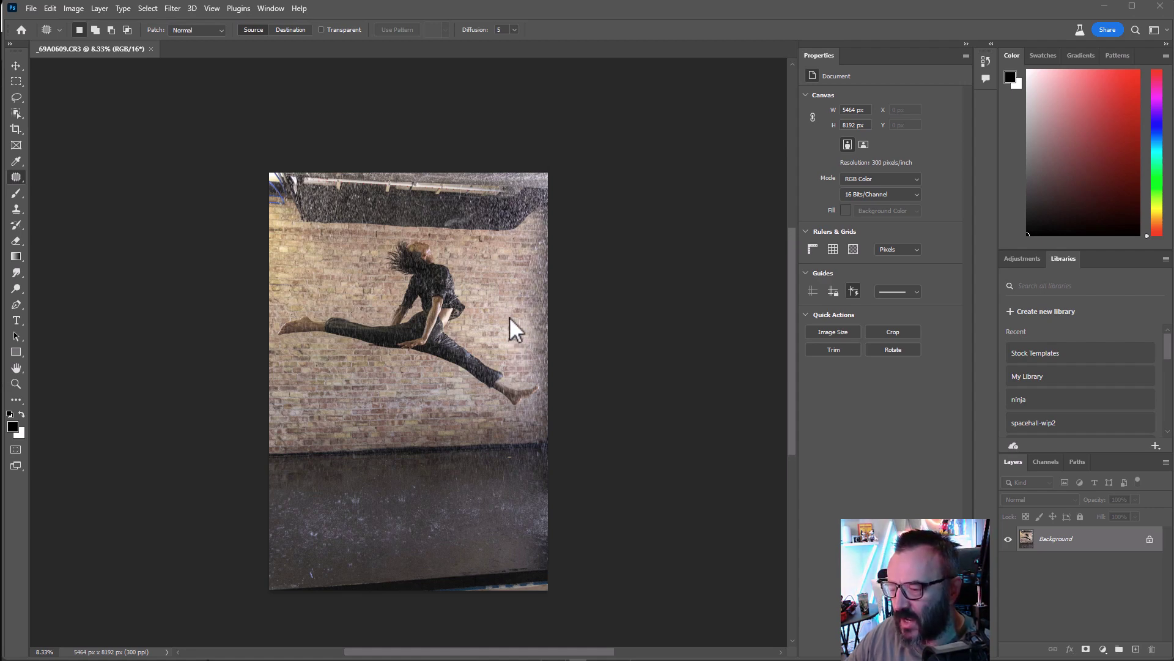
pyautogui.scroll(-2, 503, 322)
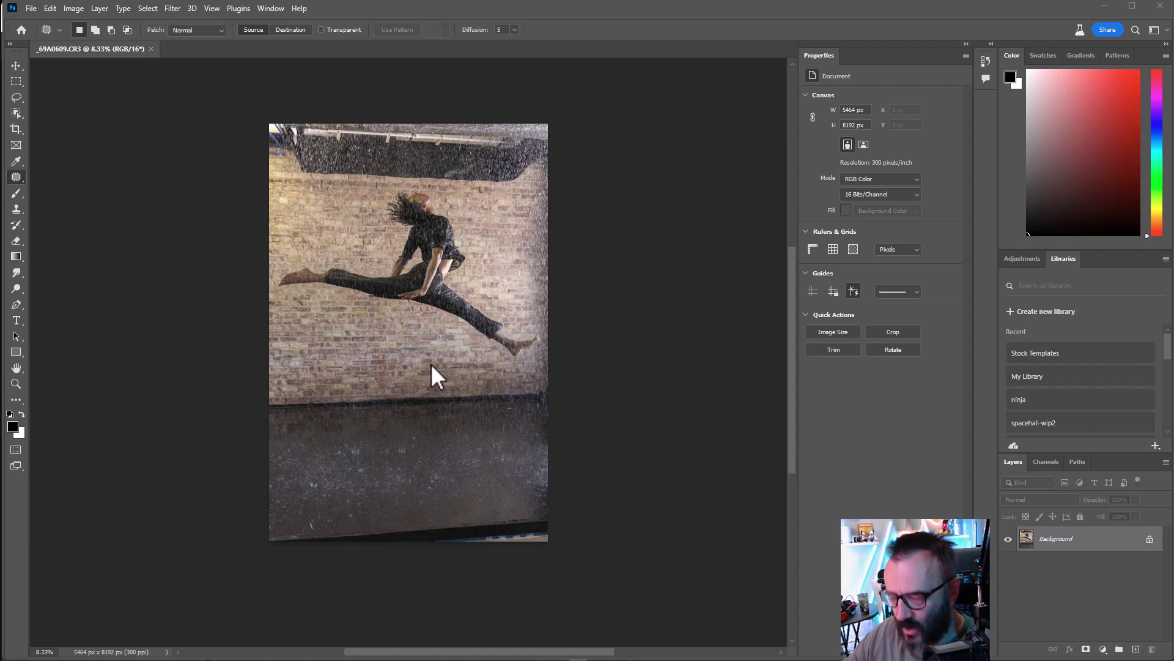
pyautogui.scroll(2, 451, 305)
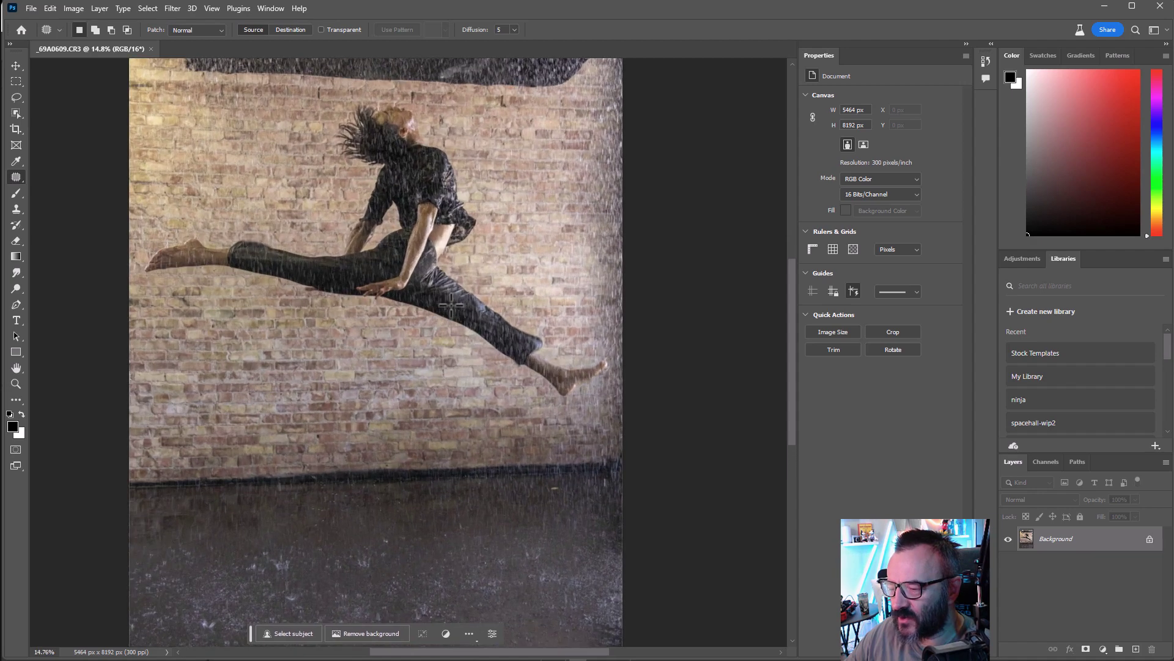
pyautogui.scroll(-2, 451, 306)
pyautogui.scroll(2, 453, 306)
pyautogui.moveTo(468, 289); pyautogui.dragTo(398, 230)
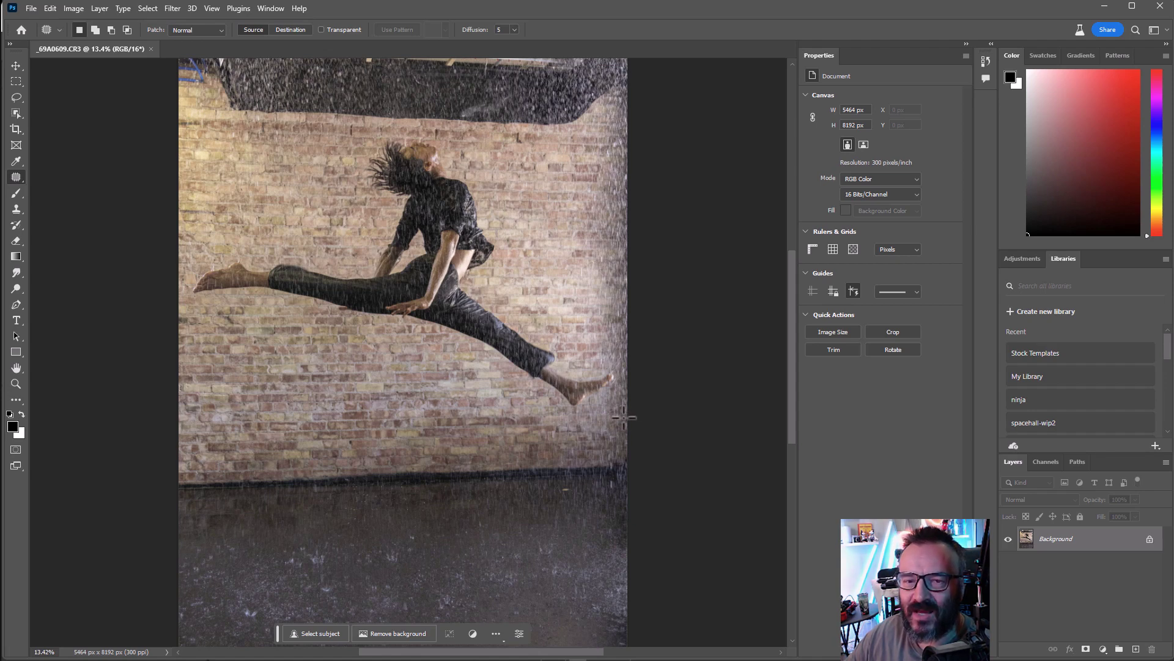
pyautogui.scroll(2, 483, 301)
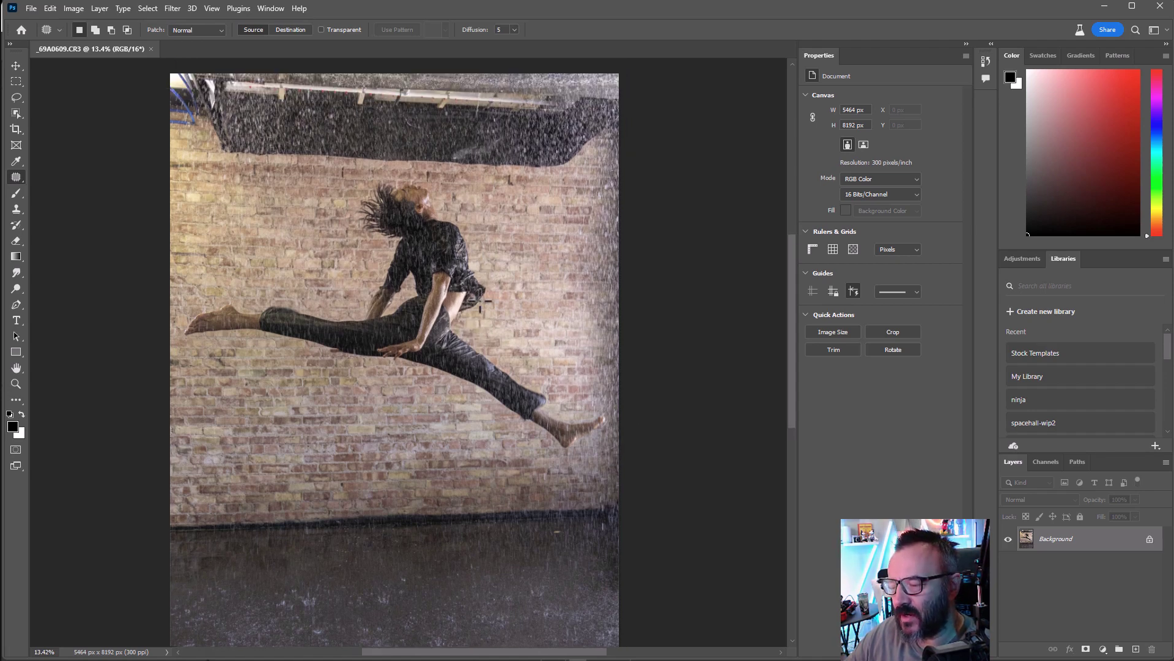
pyautogui.moveTo(483, 301); pyautogui.dragTo(523, 327)
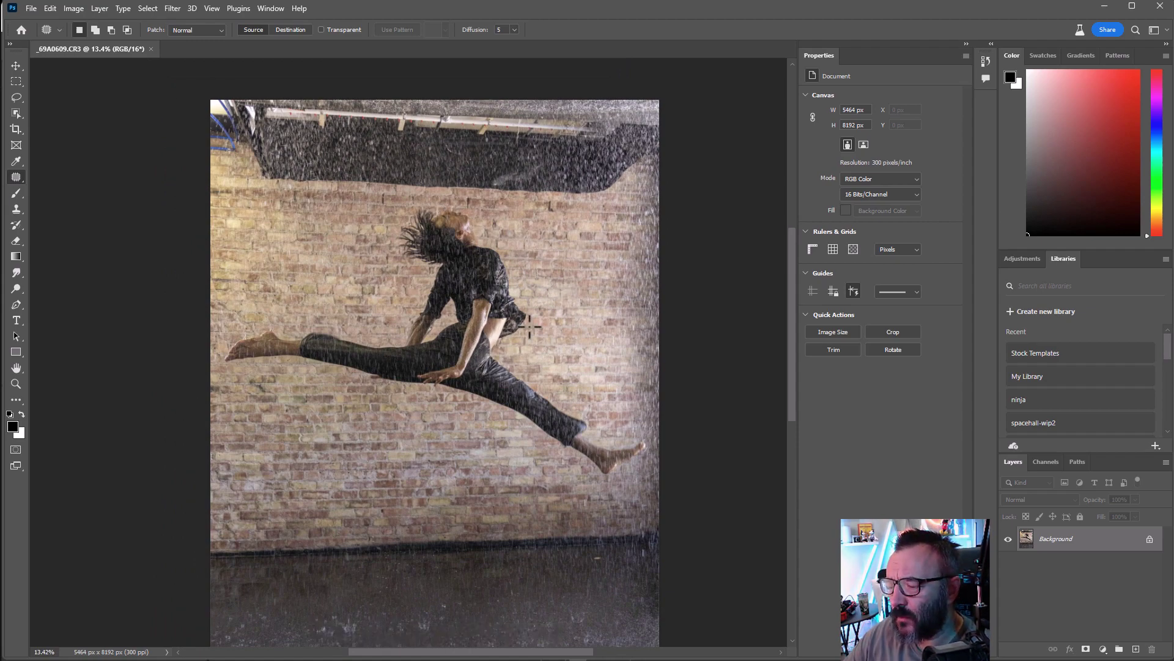
pyautogui.moveTo(529, 325); pyautogui.dragTo(485, 294)
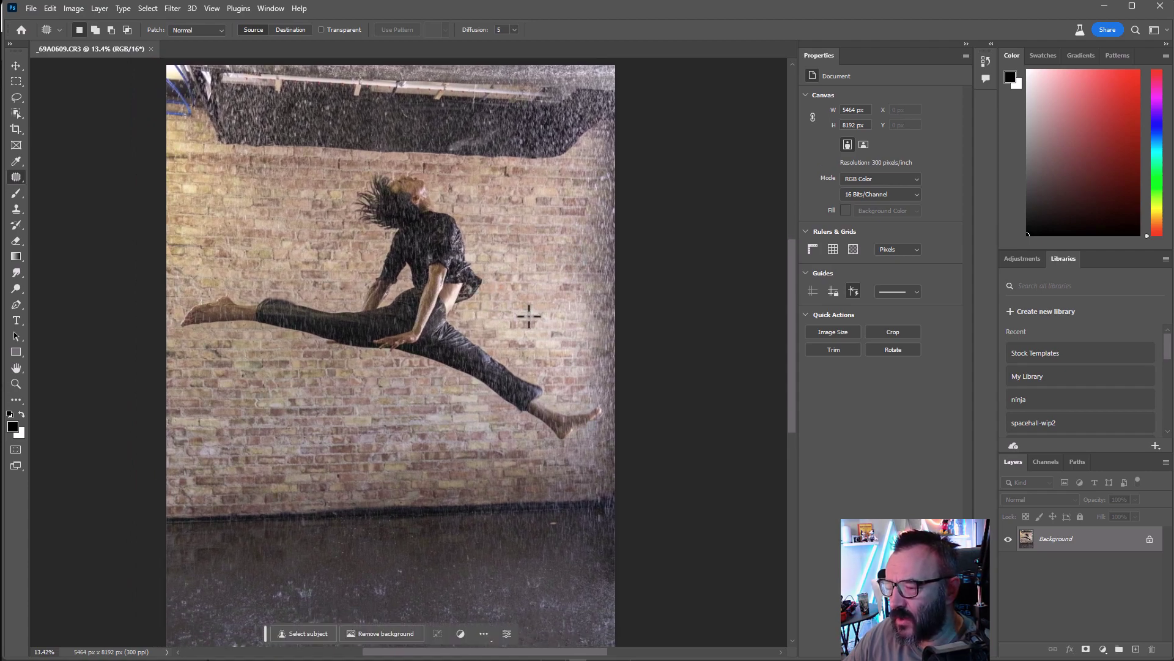
pyautogui.scroll(-1, 527, 314)
pyautogui.scroll(-1, 527, 314)
pyautogui.scroll(-1, 456, 248)
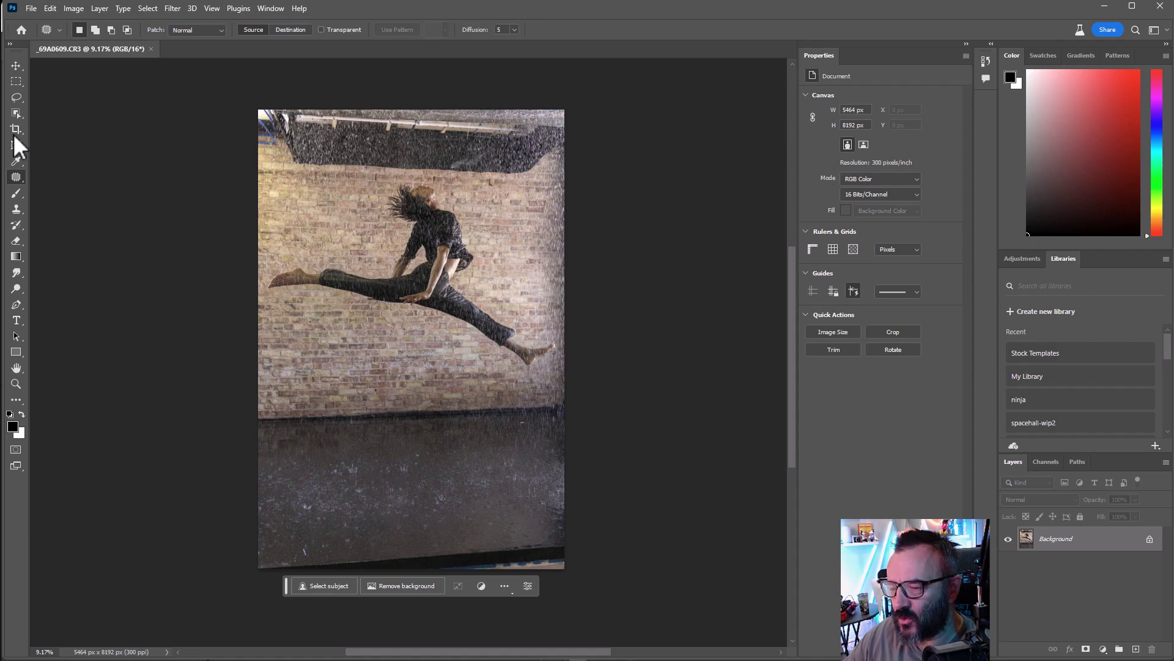
# Rotate the crop to level the floor line and extend its upper and side edges past the photo.
pyautogui.click(16, 127)
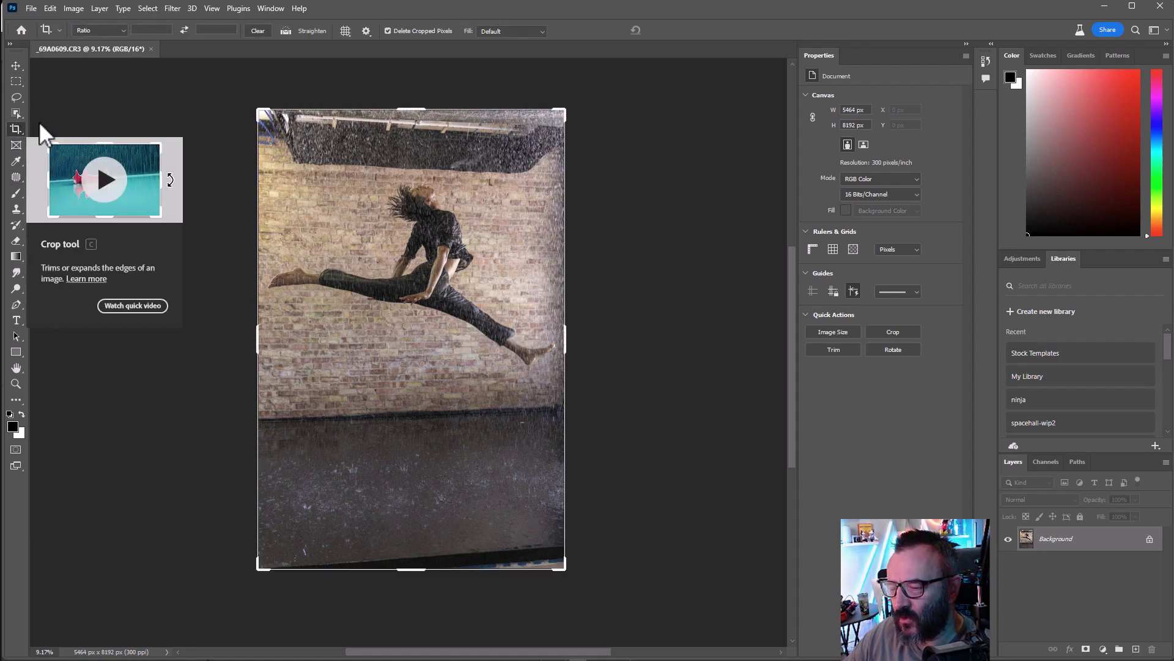
pyautogui.moveTo(595, 98); pyautogui.dragTo(604, 107)
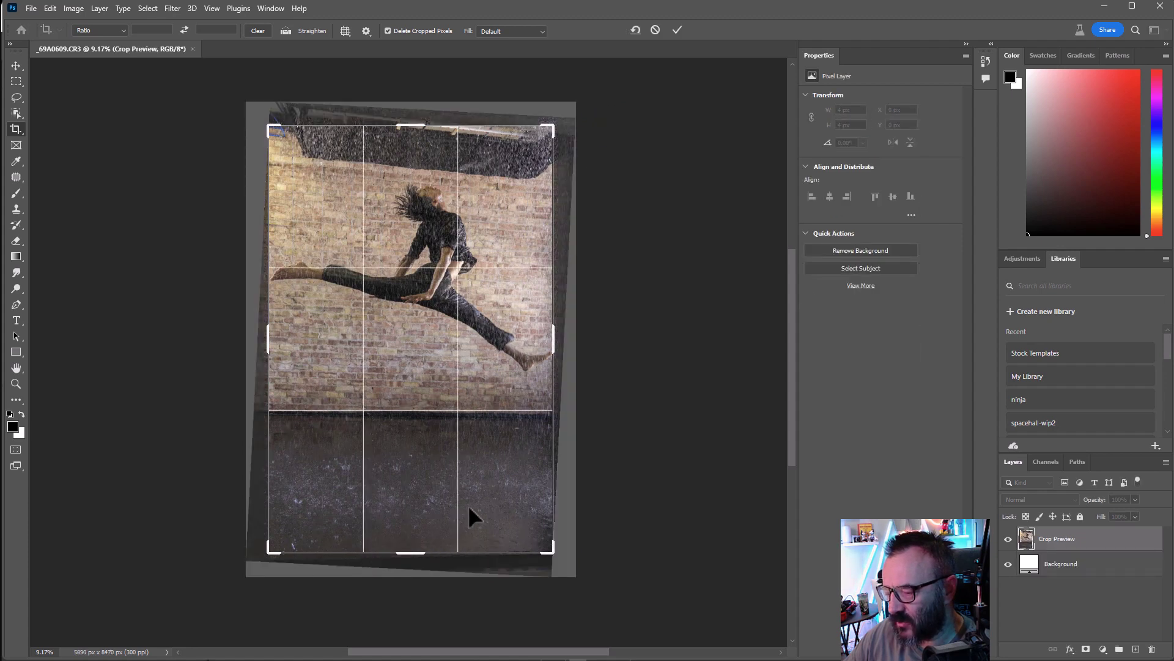
pyautogui.moveTo(411, 126); pyautogui.dragTo(411, 113)
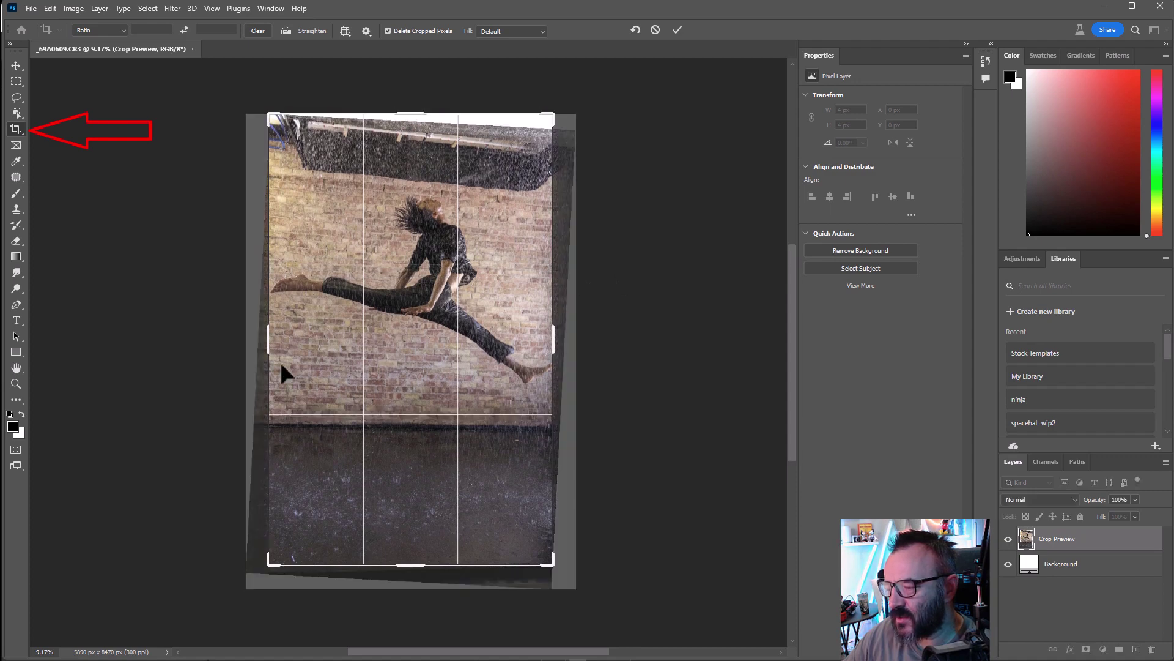
pyautogui.moveTo(270, 347); pyautogui.dragTo(260, 345)
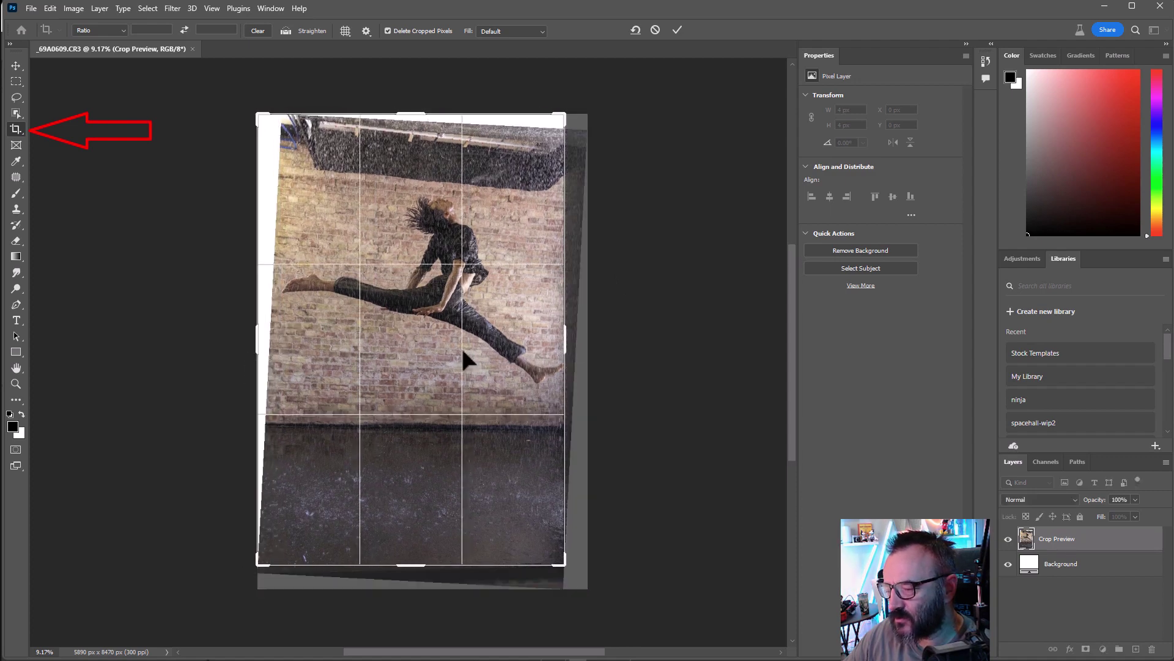
pyautogui.moveTo(566, 344); pyautogui.dragTo(578, 345)
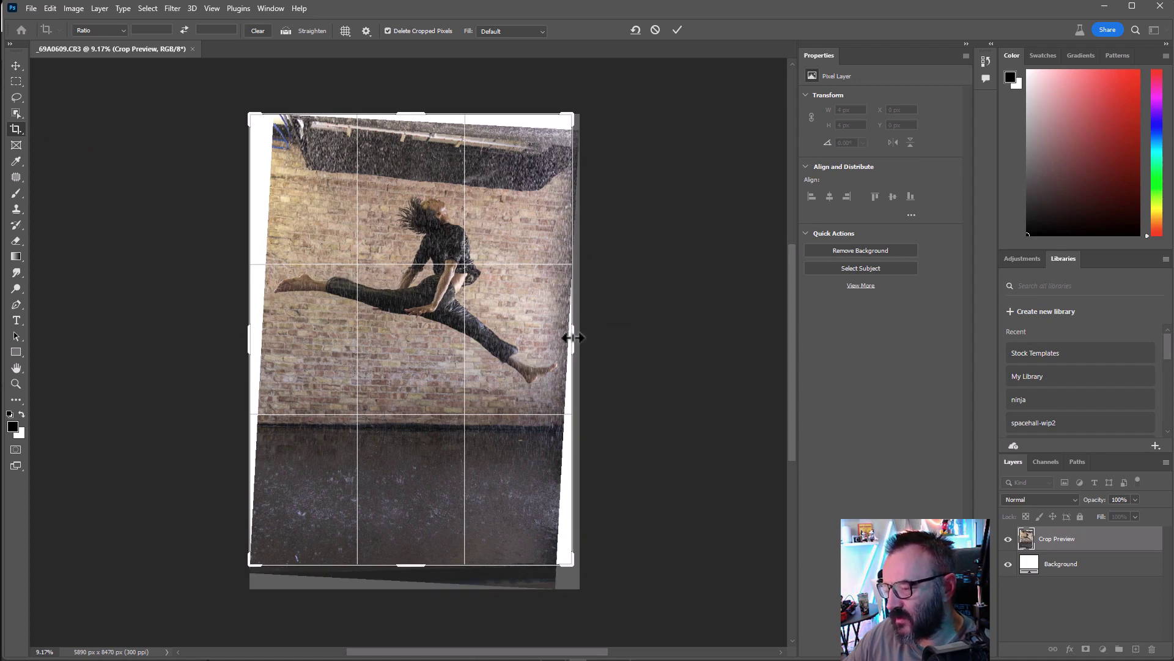
pyautogui.moveTo(573, 337); pyautogui.dragTo(578, 336)
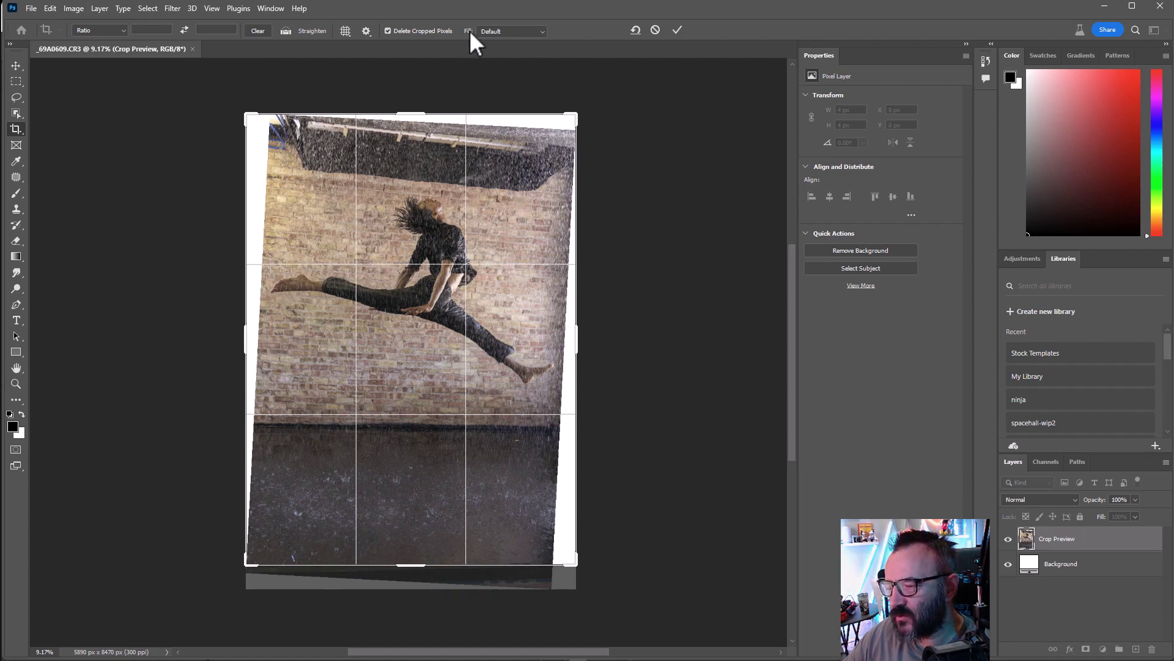
# Apply the crop with its empty areas set to Content-Aware Fill, and duplicate the Background layer.
pyautogui.click(526, 30)
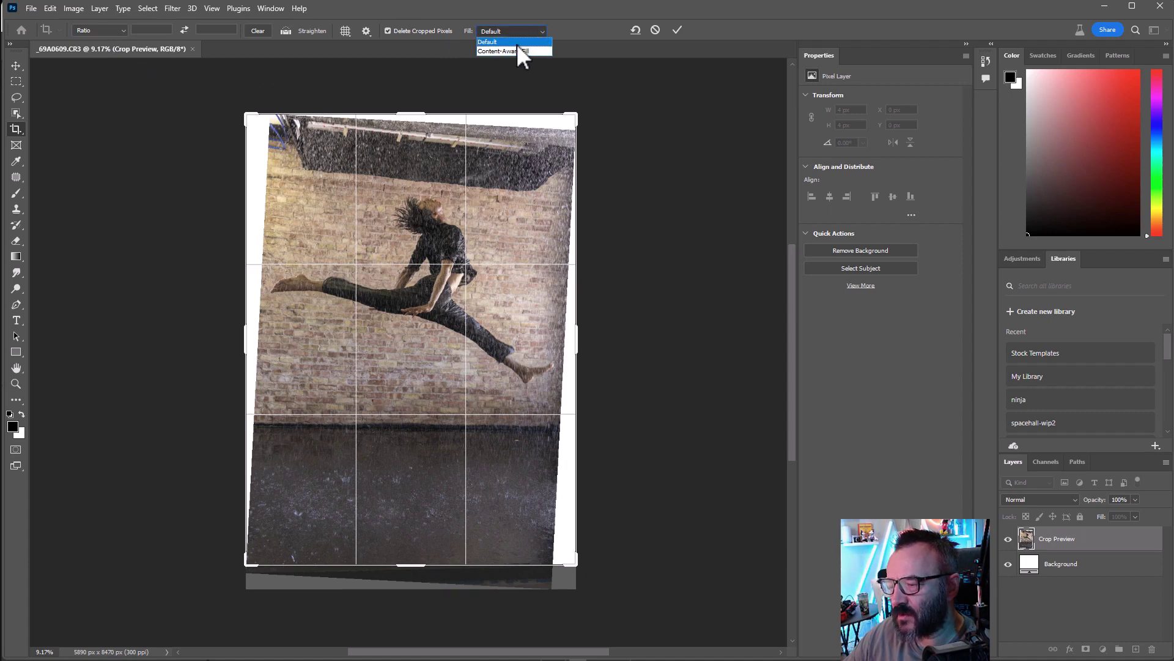
pyautogui.click(495, 51)
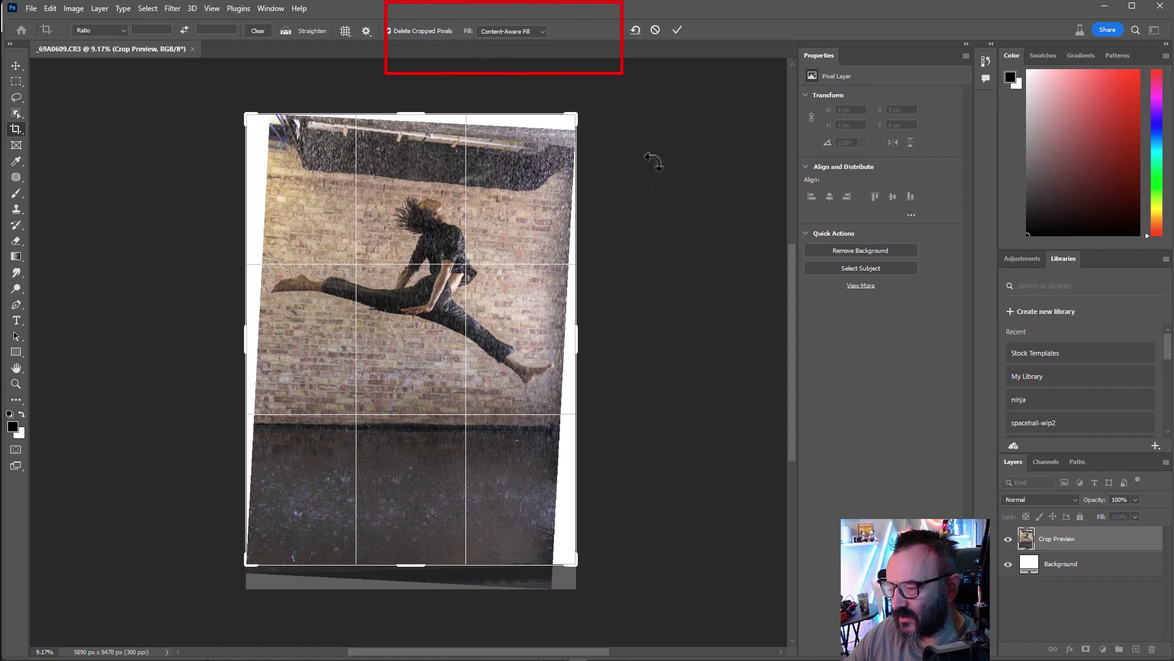
pyautogui.press('Return')
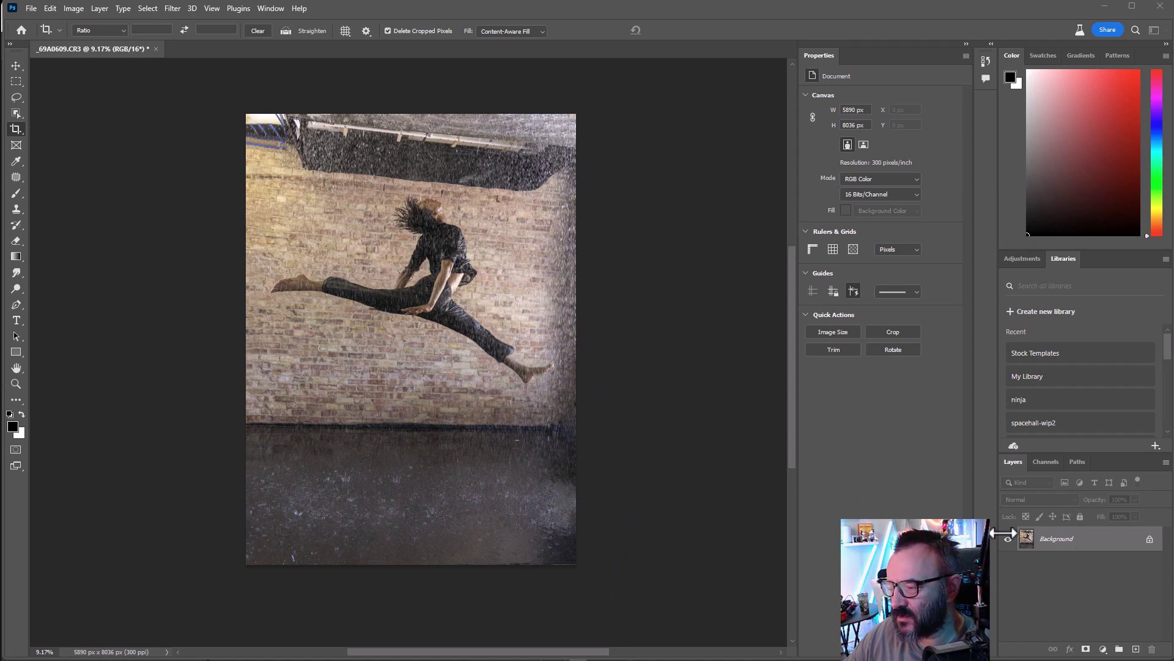
pyautogui.moveTo(1125, 541); pyautogui.dragTo(1136, 649)
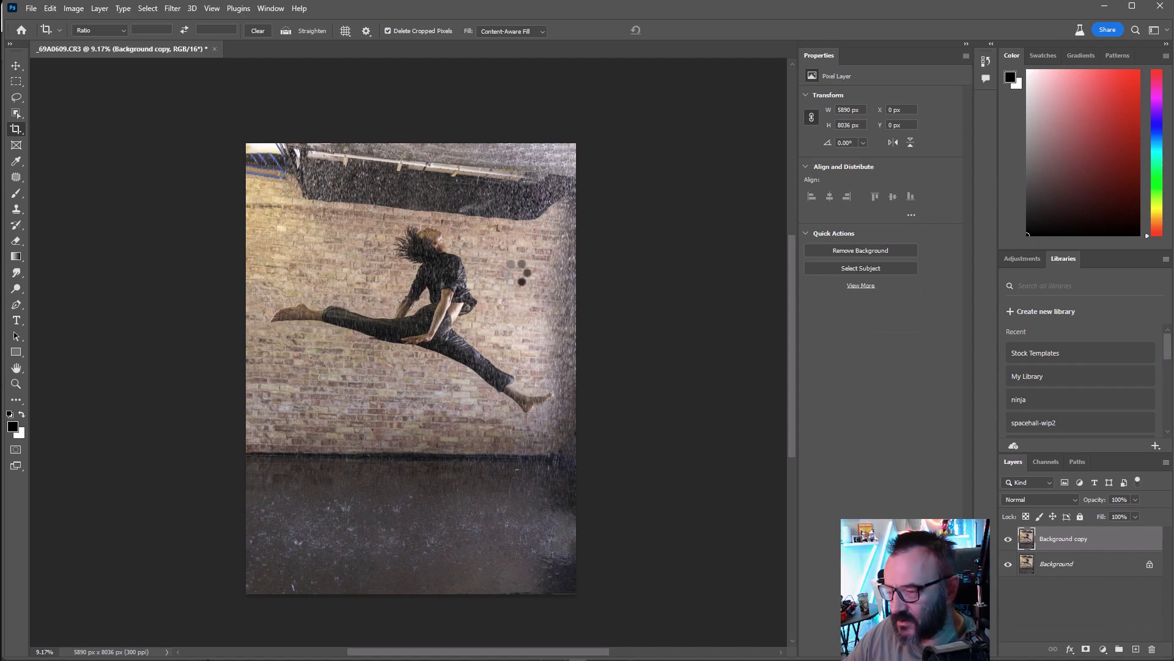
# Outline the whole ceiling area above the brick wall with the Patch tool, from one side of the photo to the other.
pyautogui.scroll(5, 516, 272)
pyautogui.scroll(-5, 451, 249)
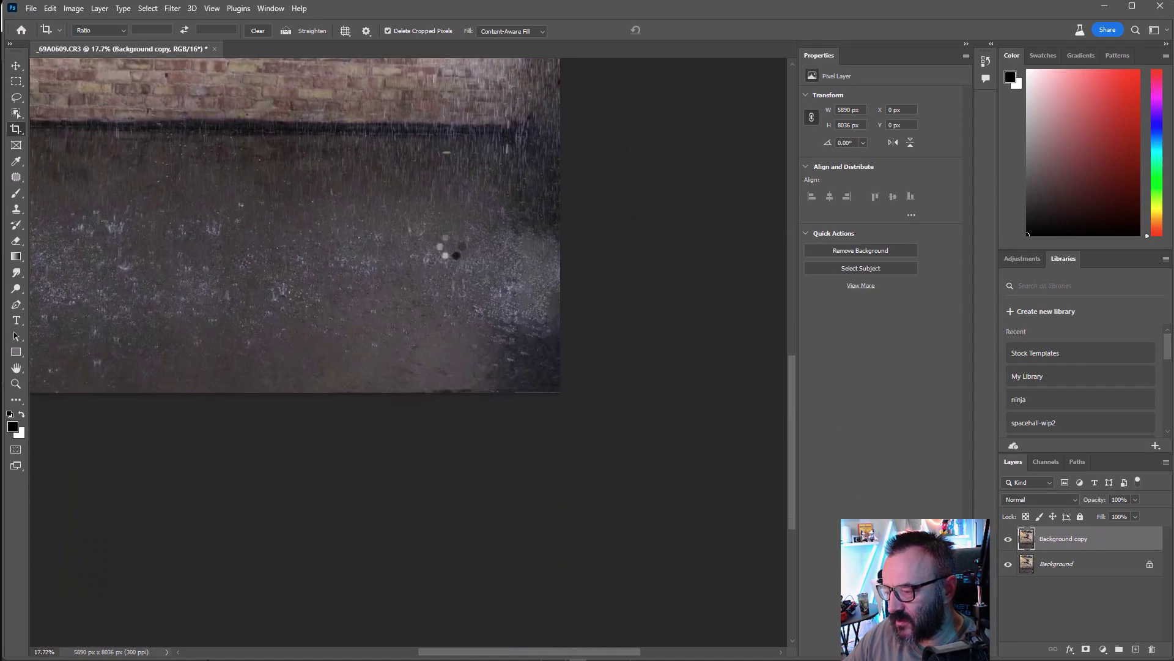
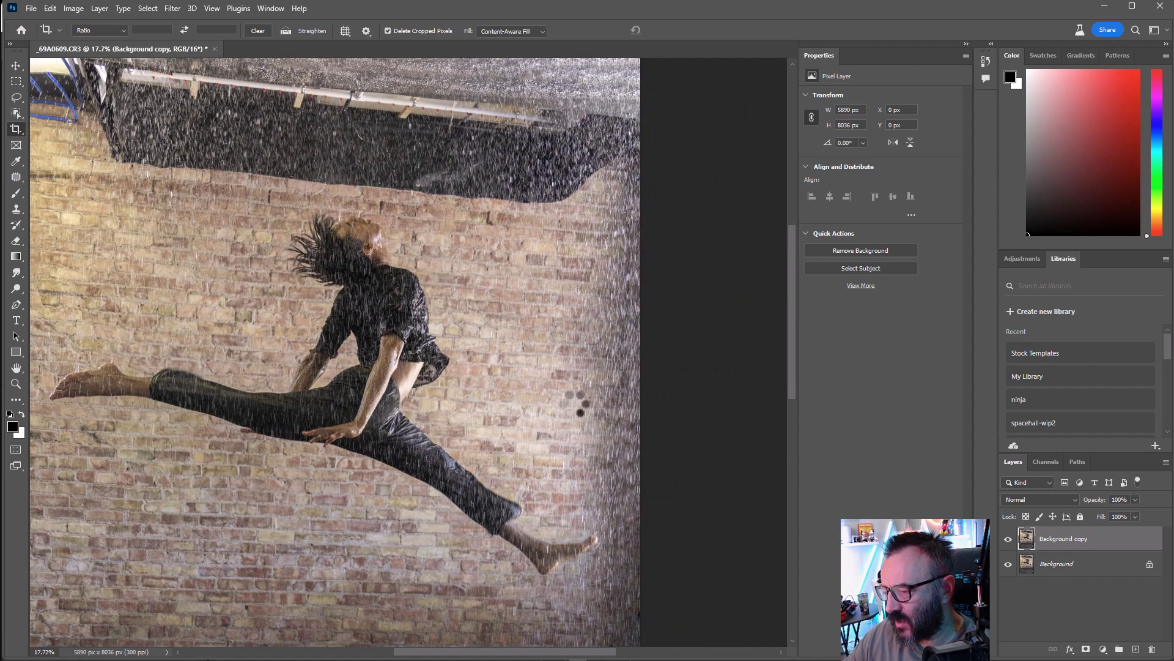
pyautogui.moveTo(396, 256); pyautogui.dragTo(467, 416)
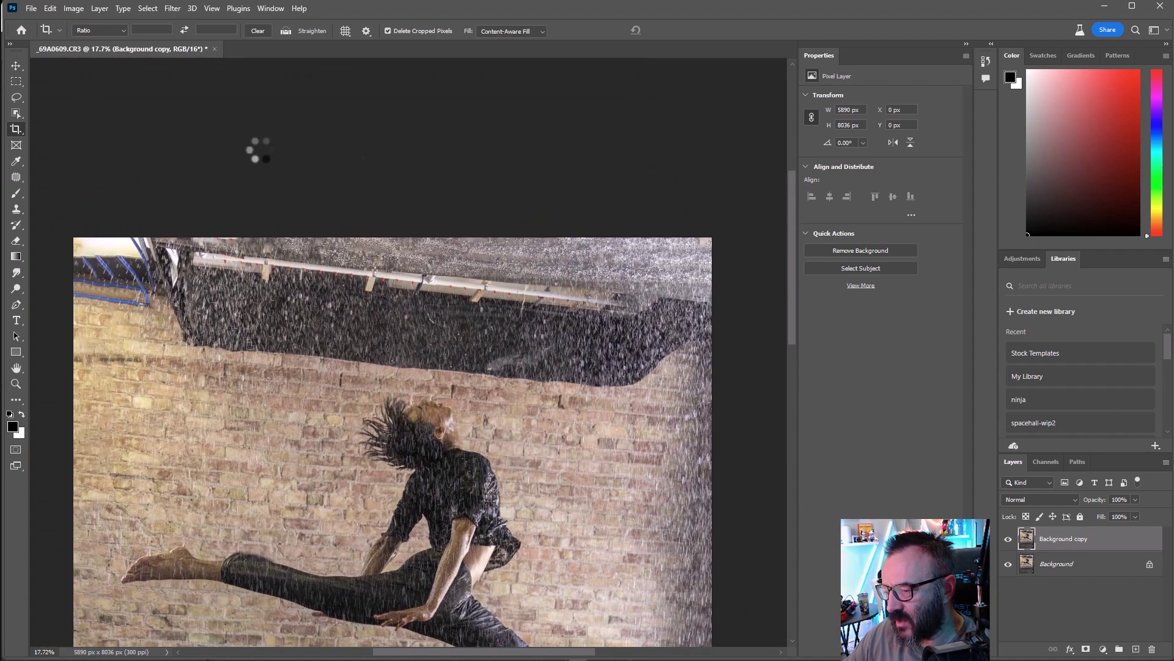
pyautogui.moveTo(693, 367); pyautogui.dragTo(676, 287)
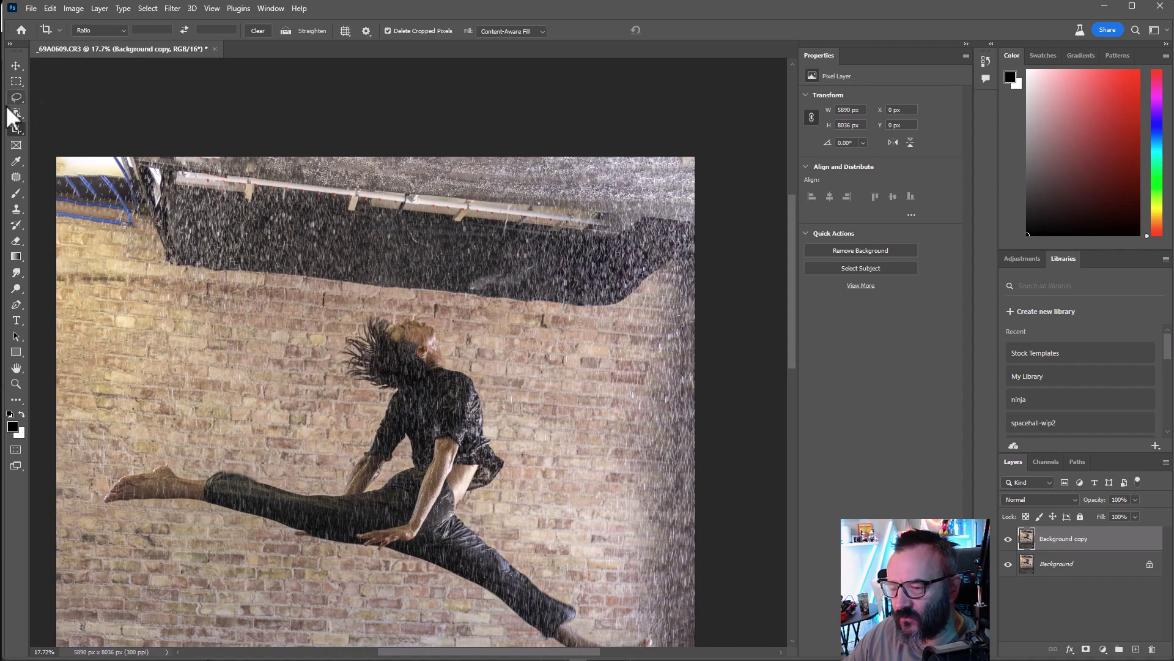
pyautogui.click(14, 177)
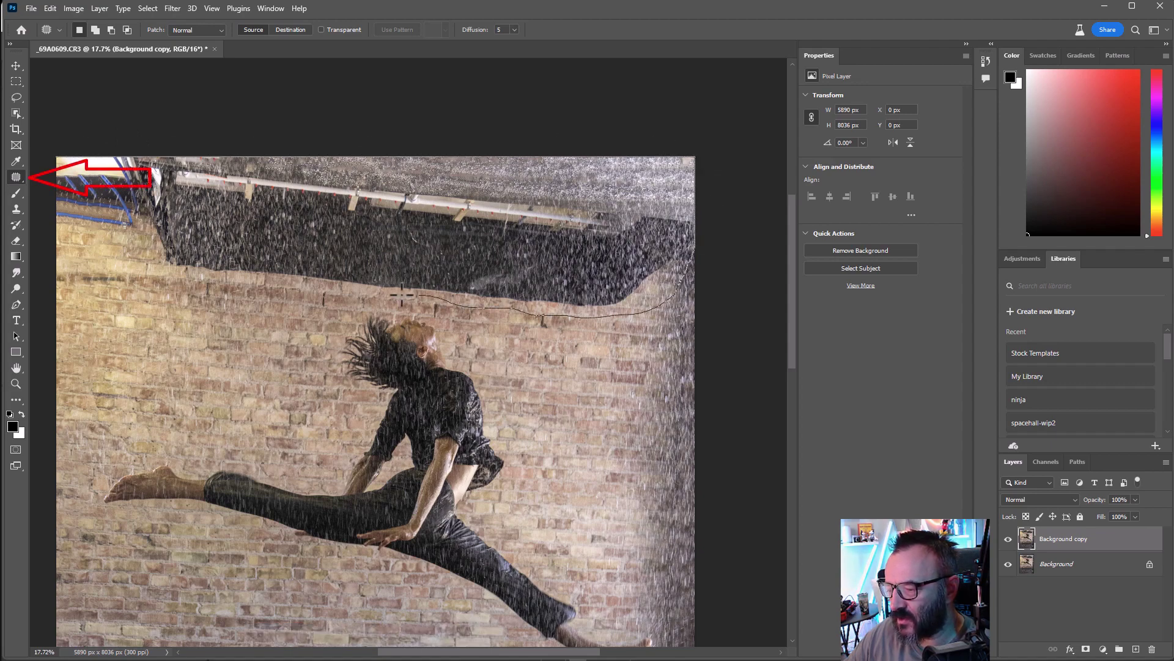
pyautogui.moveTo(163, 272)
pyautogui.mouseDown()
pyautogui.moveTo(155, 246)
pyautogui.moveTo(118, 239)
pyautogui.mouseUp()
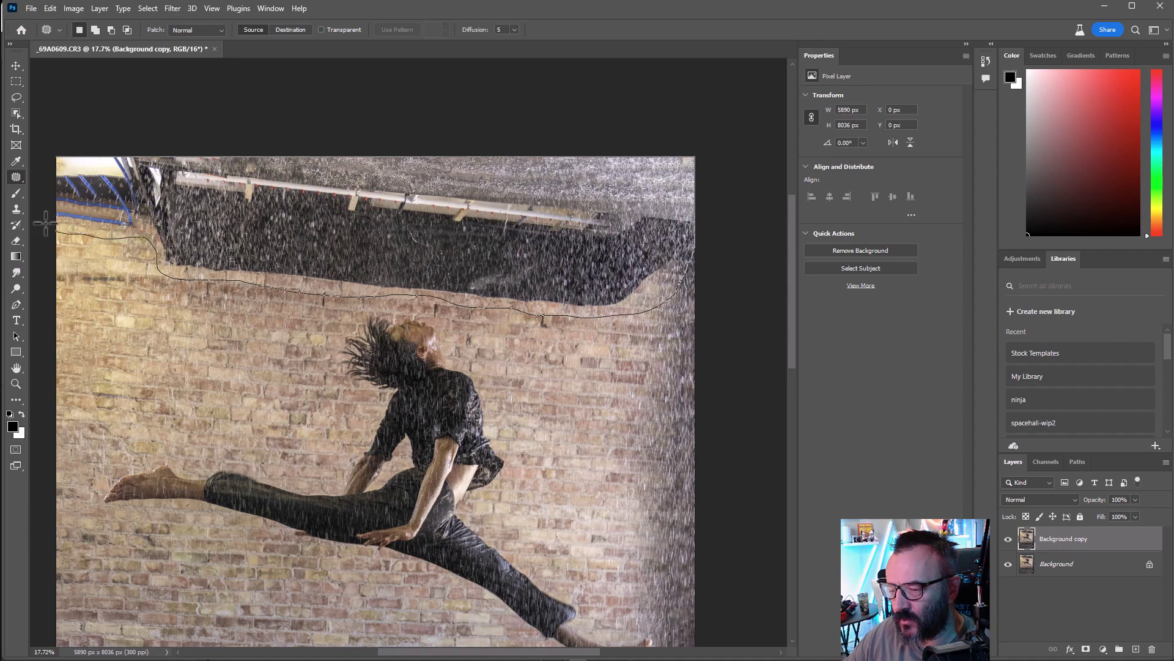
pyautogui.moveTo(45, 223)
pyautogui.mouseDown()
pyautogui.moveTo(31, 163)
pyautogui.moveTo(67, 129)
pyautogui.mouseUp()
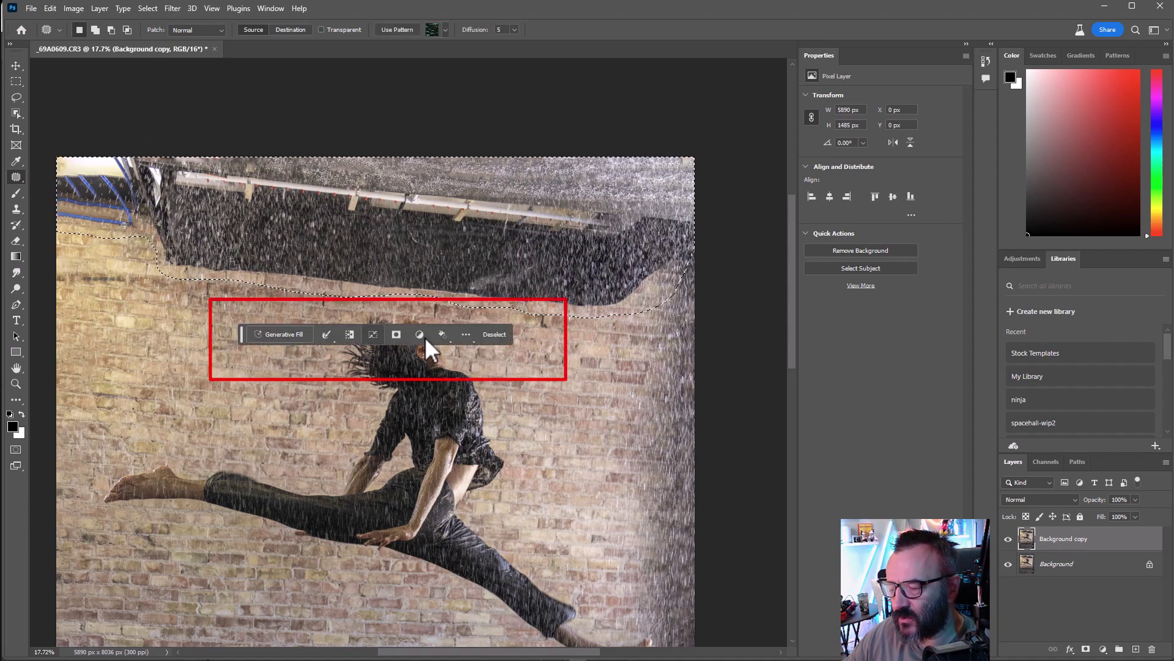
# Replace the selected ceiling with a Generative Fill without a prompt and choose the third variation.
pyautogui.click(282, 334)
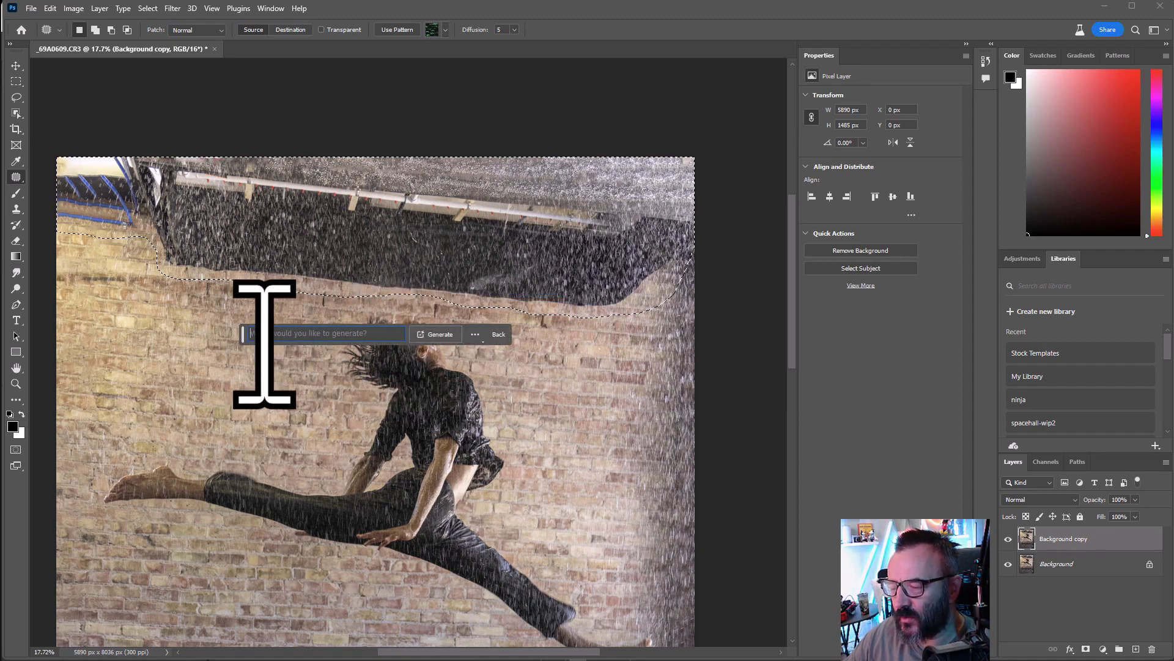
pyautogui.click(437, 335)
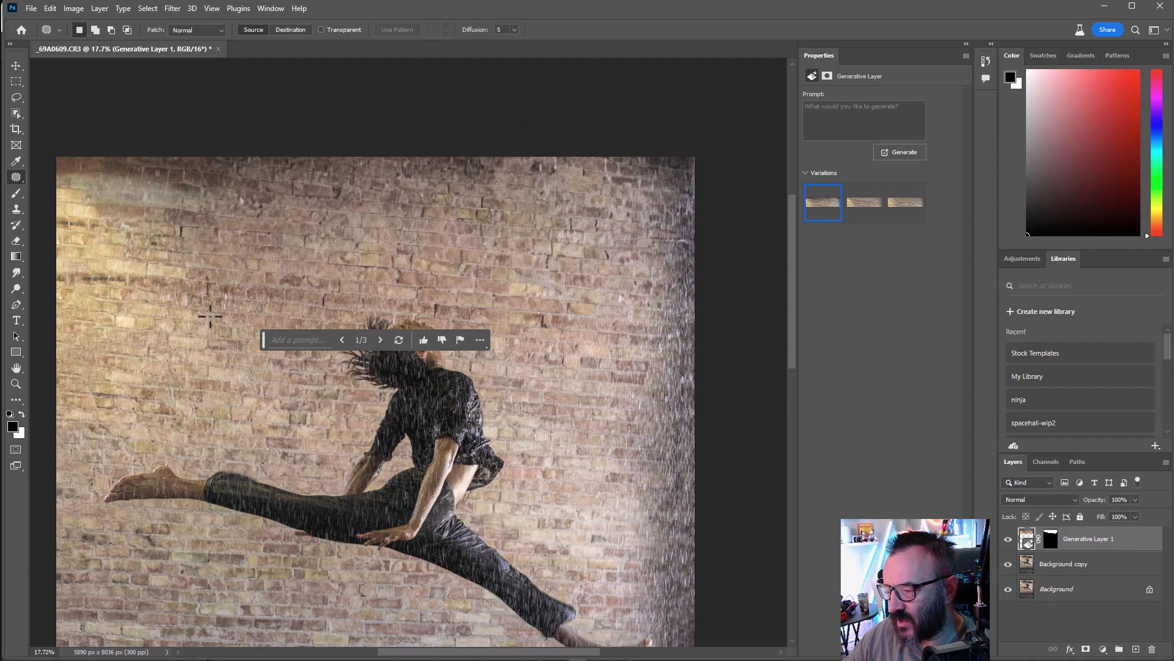
pyautogui.click(381, 340)
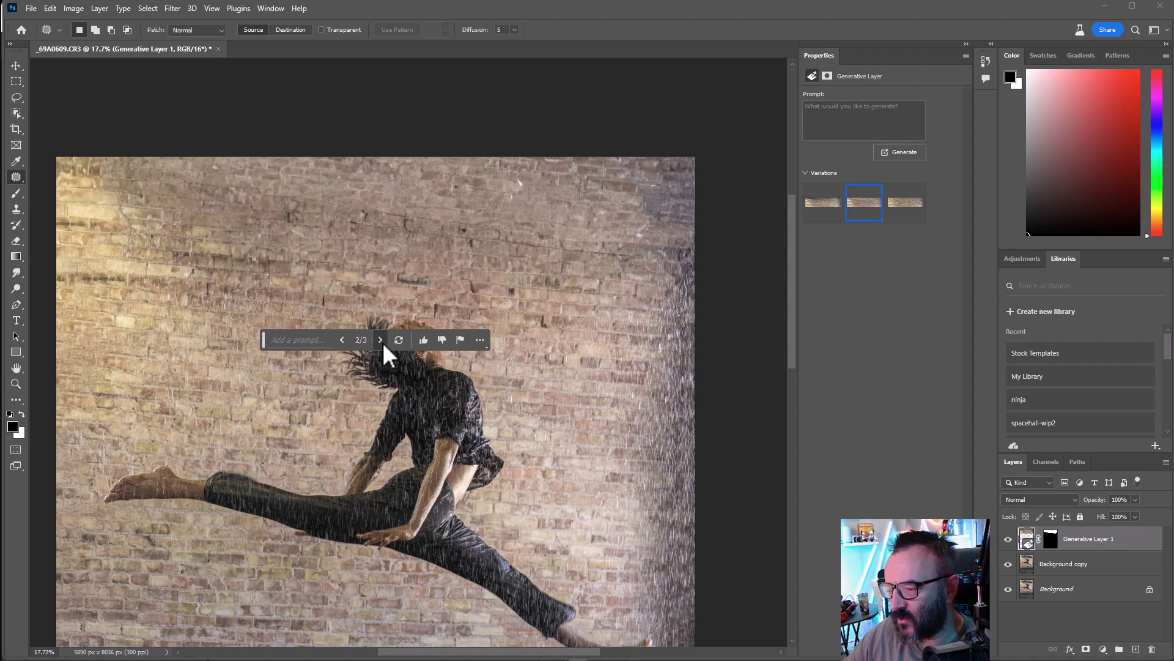
pyautogui.click(381, 340)
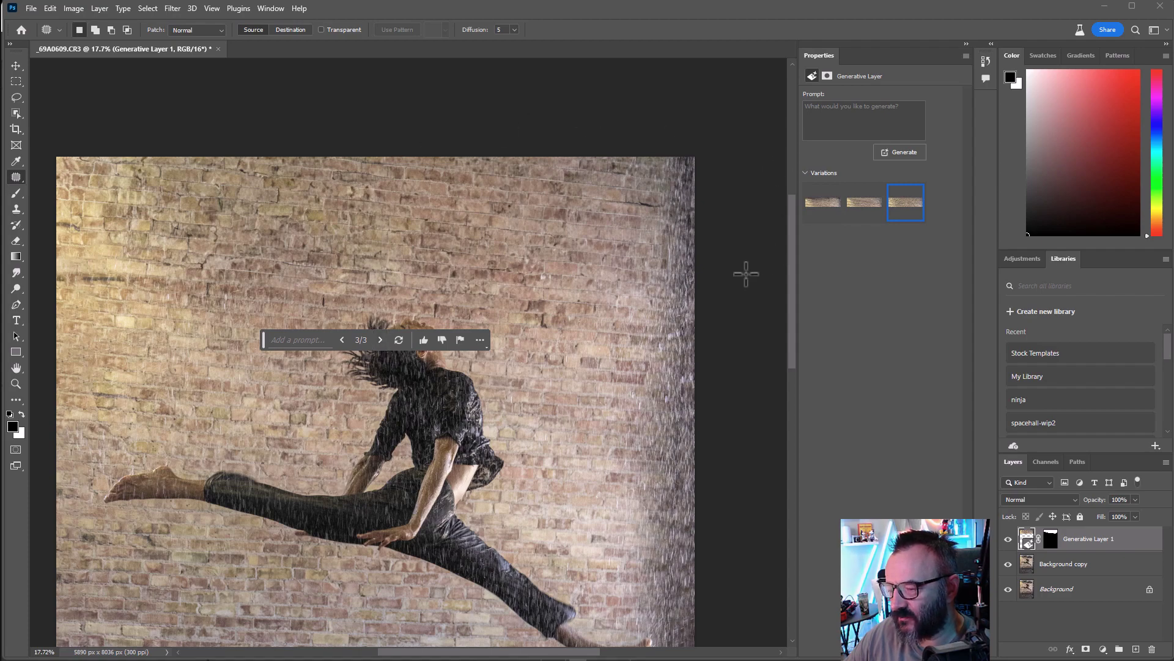
# Isolate the generated wall layer by hiding the Background copy and Background layers, and show both layers again.
pyautogui.scroll(-3, 746, 275)
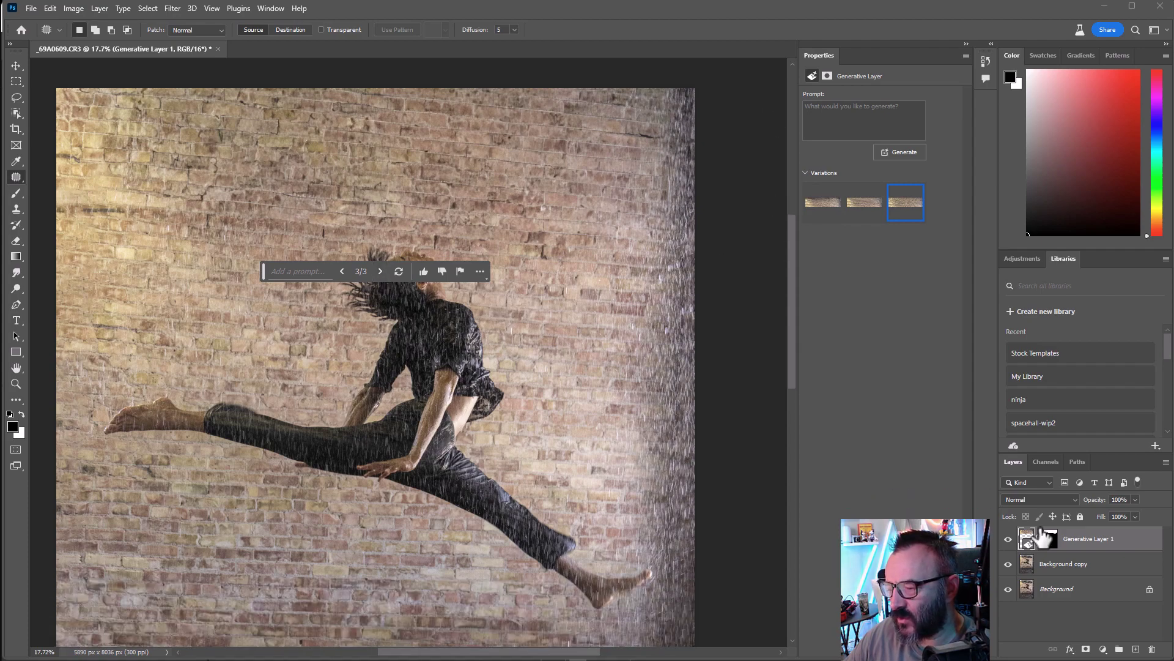
pyautogui.moveTo(1008, 563); pyautogui.dragTo(1008, 588)
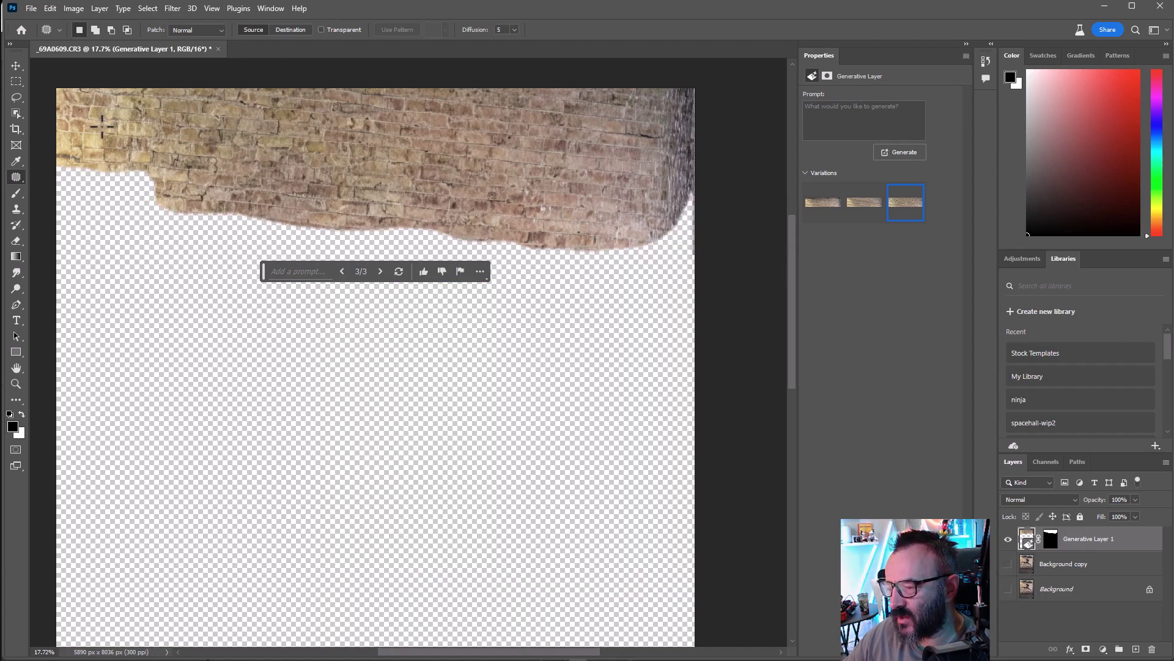
pyautogui.click(1008, 564)
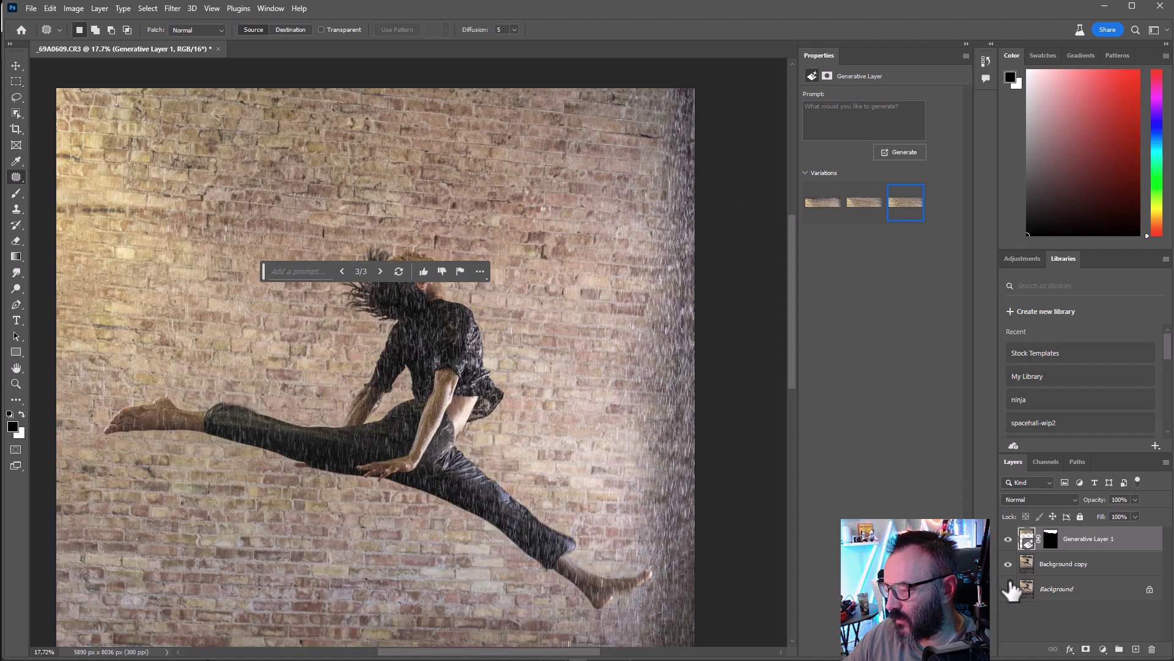
pyautogui.click(1008, 589)
pyautogui.scroll(-3, 605, 304)
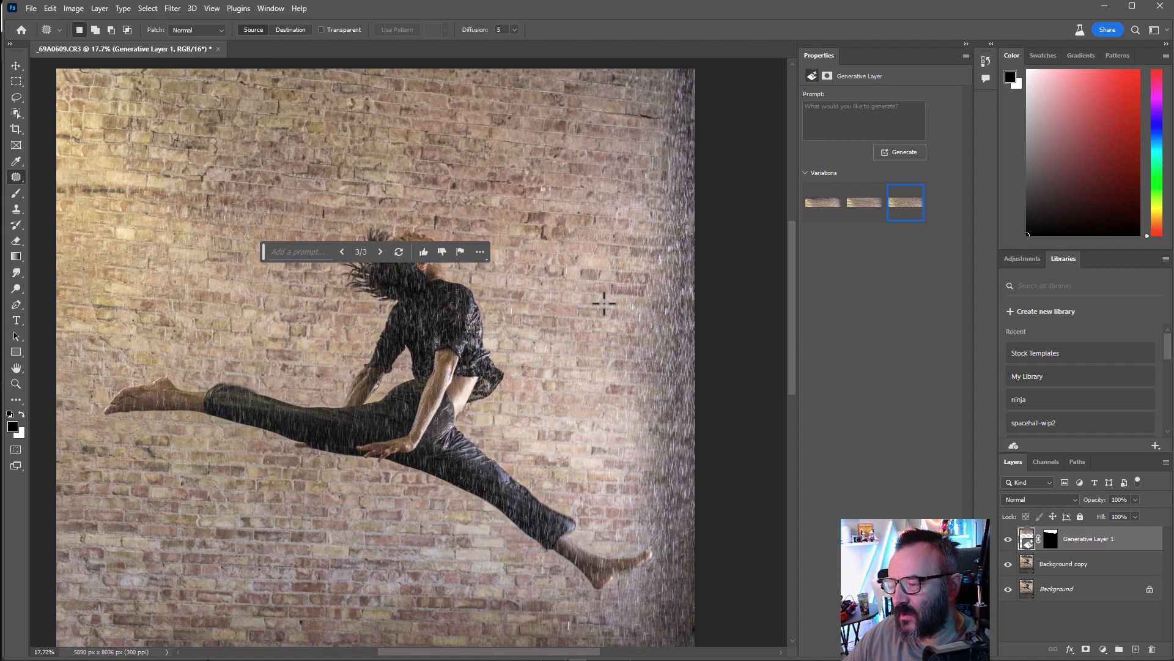
pyautogui.scroll(1, 604, 304)
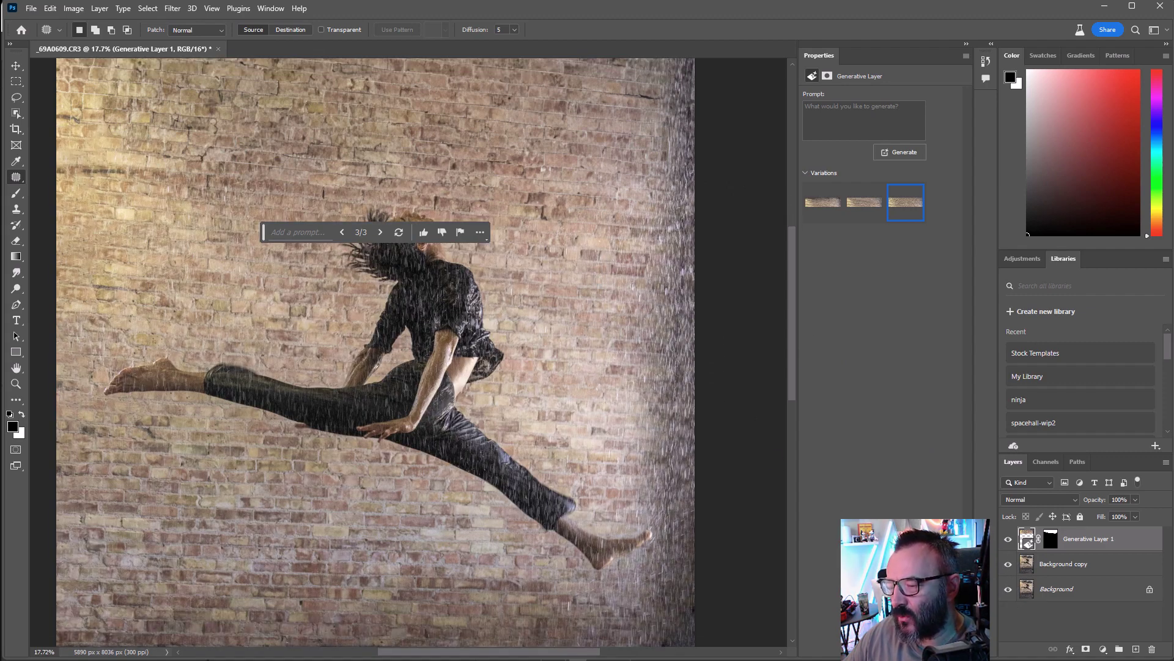
pyautogui.click(16, 66)
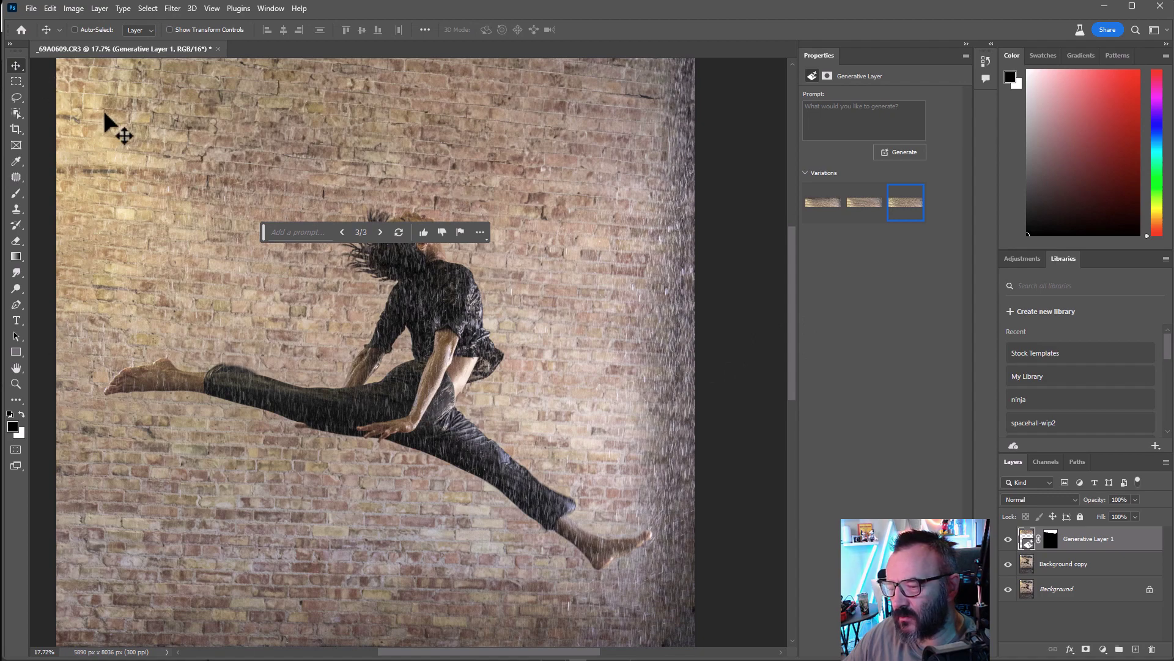
pyautogui.scroll(1, 592, 269)
pyautogui.scroll(1, 592, 269)
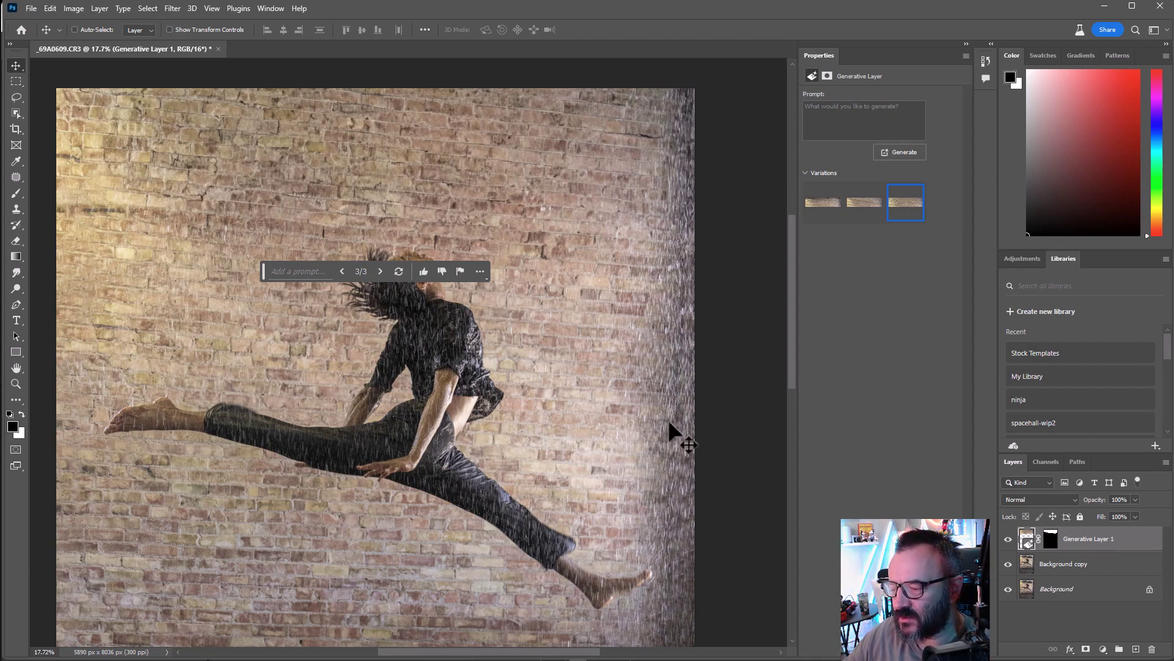
pyautogui.click(597, 327)
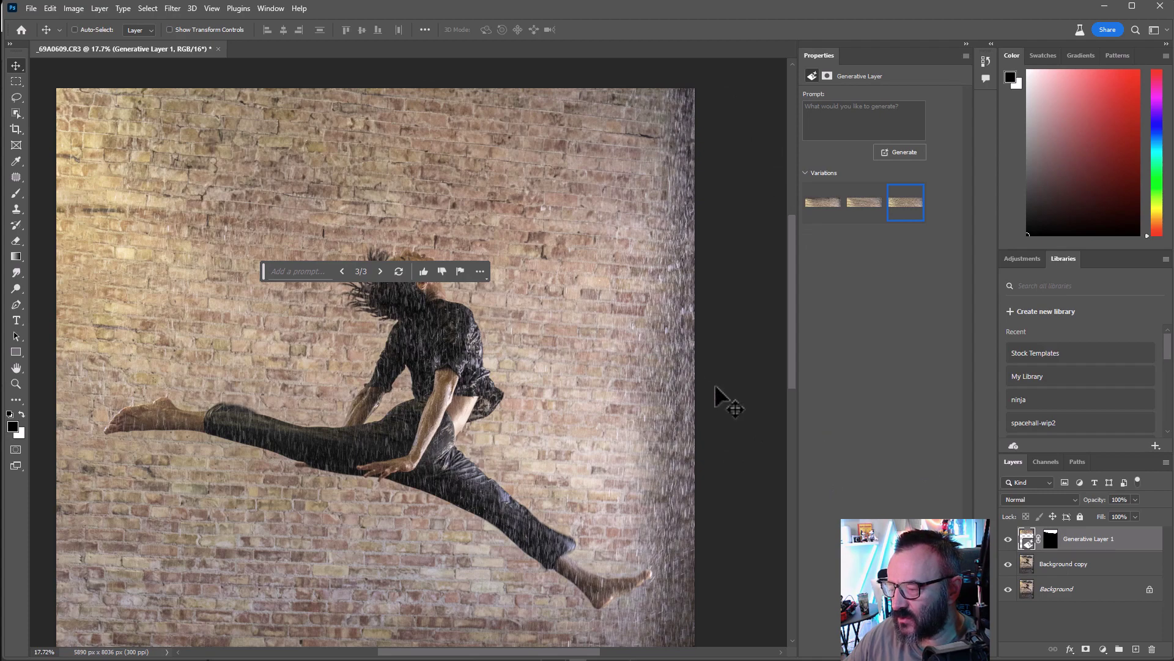
pyautogui.scroll(-1, 713, 361)
pyautogui.scroll(1, 671, 256)
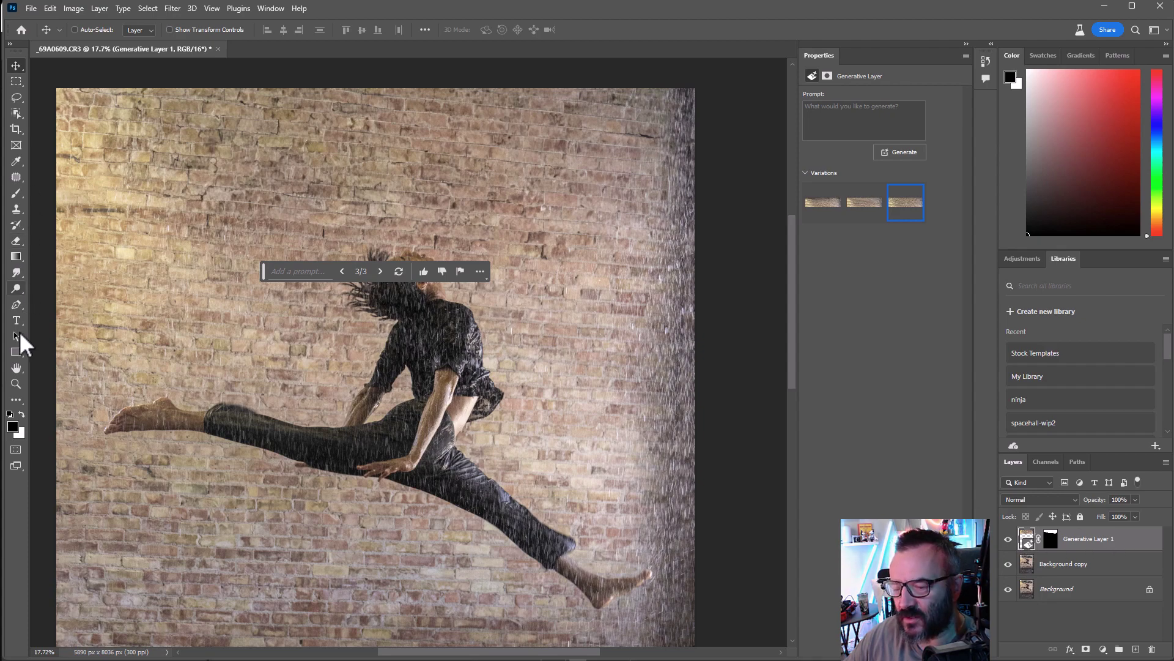
# Replace the dark strip along the wall's upper right edge using a Patch tool selection and Generative Fill without a prompt, choosing the third variation.
pyautogui.click(16, 177)
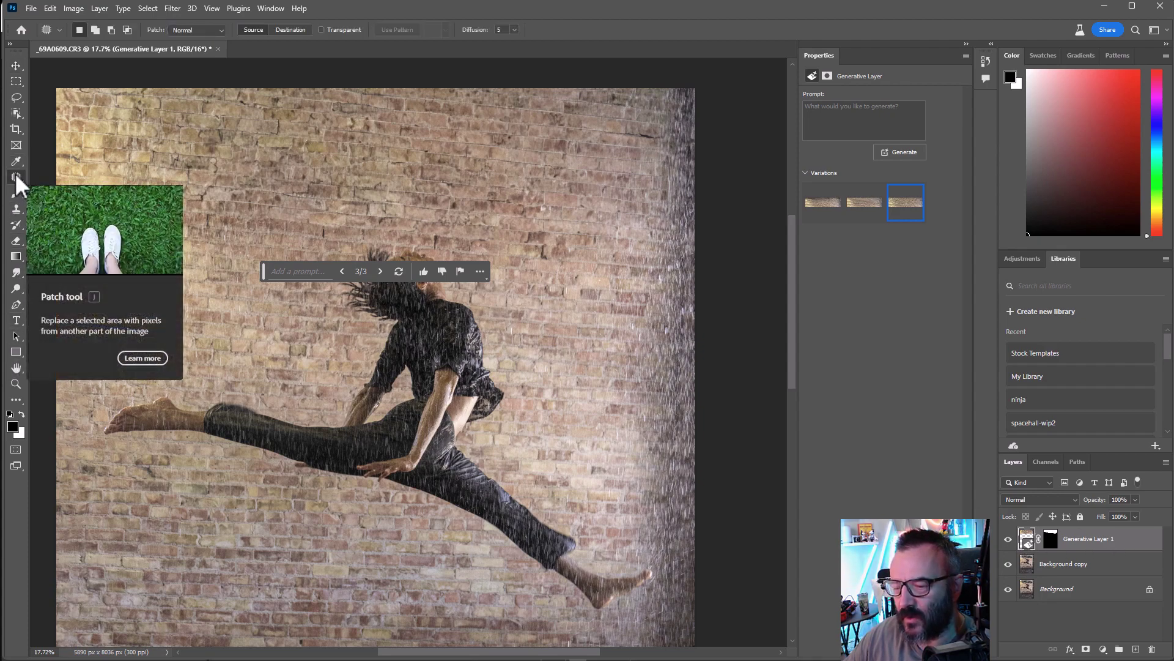
pyautogui.moveTo(694, 71)
pyautogui.mouseDown()
pyautogui.moveTo(641, 88)
pyautogui.moveTo(655, 165)
pyautogui.moveTo(621, 435)
pyautogui.moveTo(626, 545)
pyautogui.moveTo(724, 544)
pyautogui.moveTo(734, 202)
pyautogui.mouseUp()
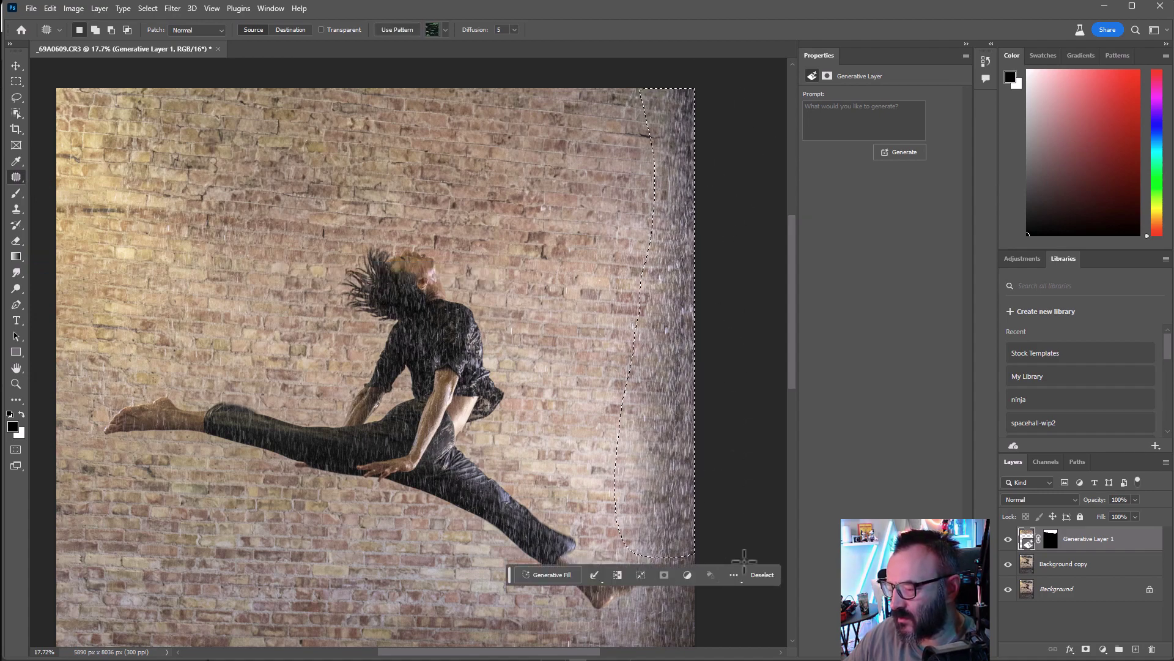
pyautogui.click(552, 574)
pyautogui.click(706, 573)
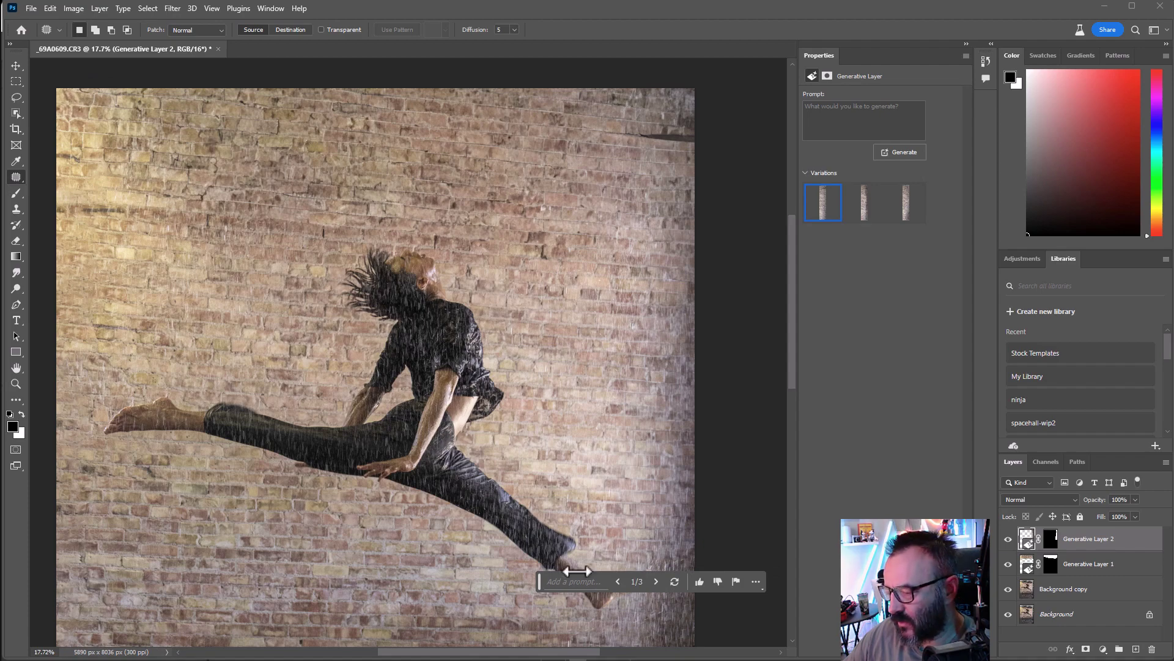
pyautogui.click(656, 581)
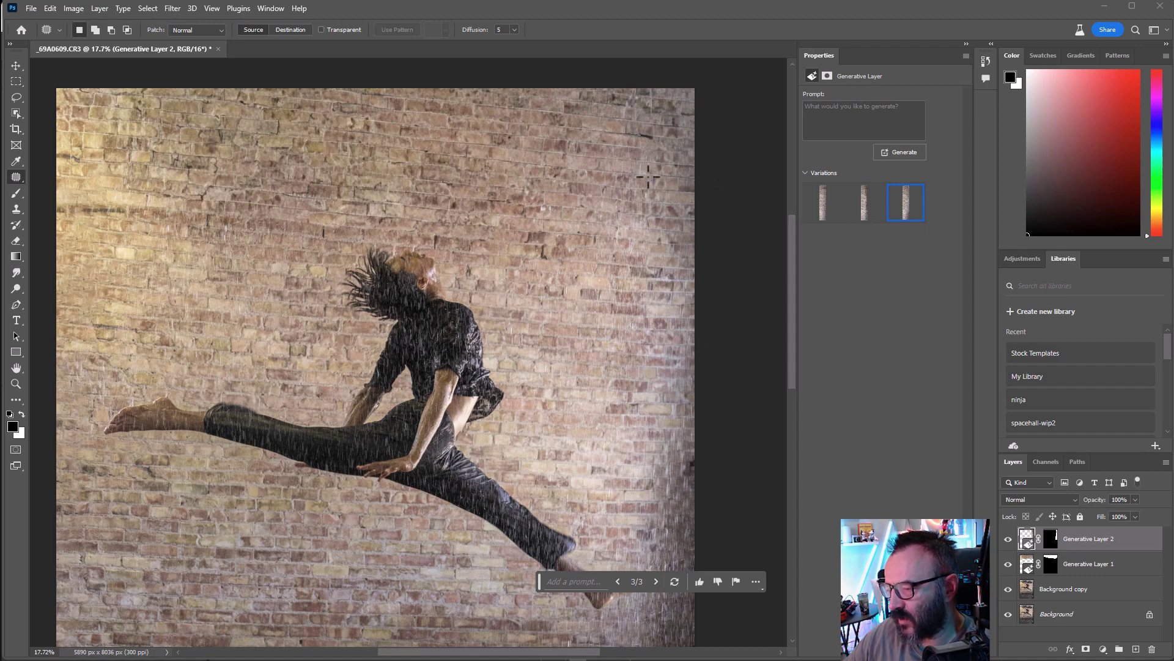
# Select the dark strip along the photo's lower right edge, including the bottom corner, and run Generative Fill on it without a prompt.
pyautogui.scroll(-10, 681, 377)
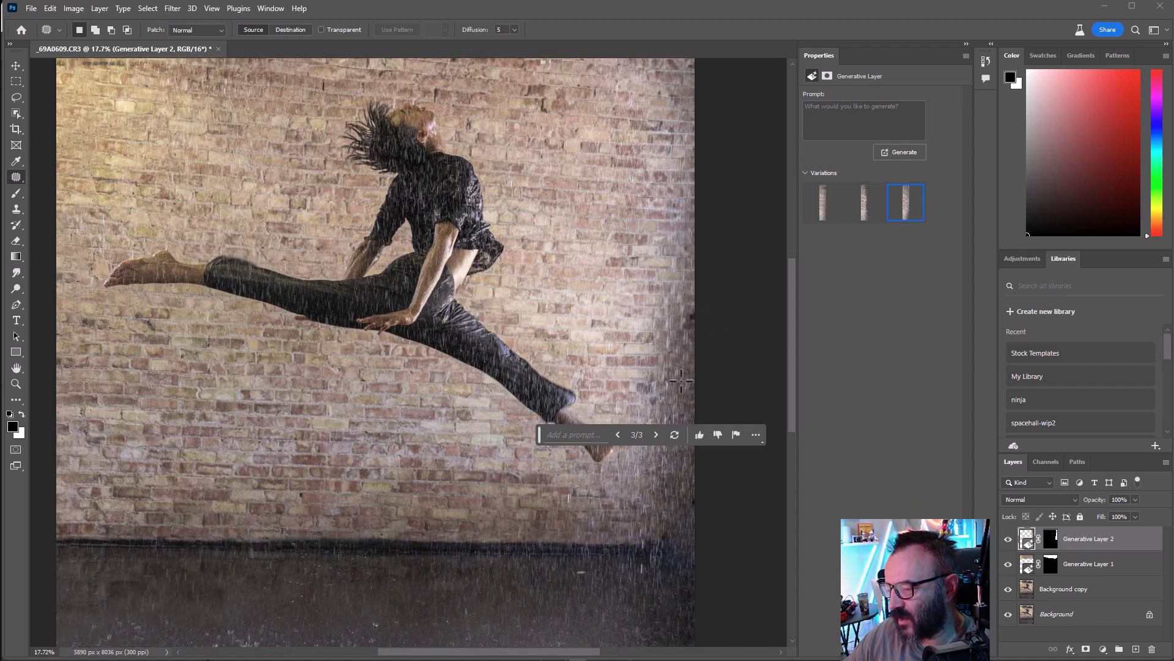
pyautogui.scroll(-2, 673, 367)
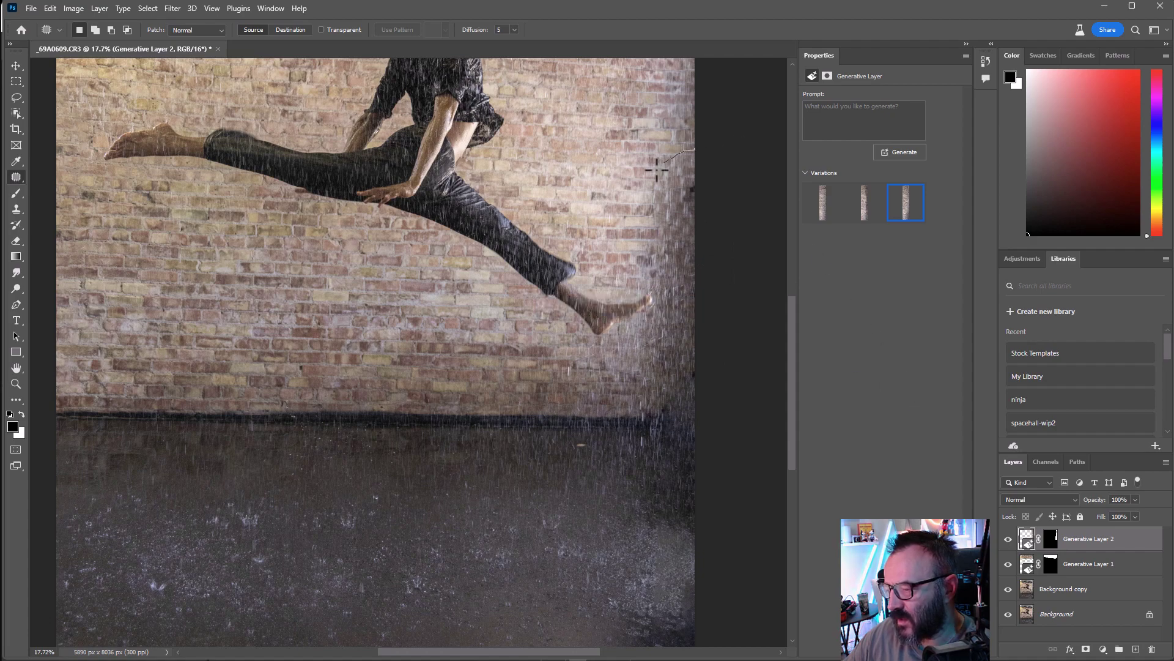
pyautogui.moveTo(651, 322)
pyautogui.mouseDown()
pyautogui.moveTo(623, 647)
pyautogui.moveTo(749, 643)
pyautogui.moveTo(747, 148)
pyautogui.mouseUp()
pyautogui.scroll(-3, 747, 343)
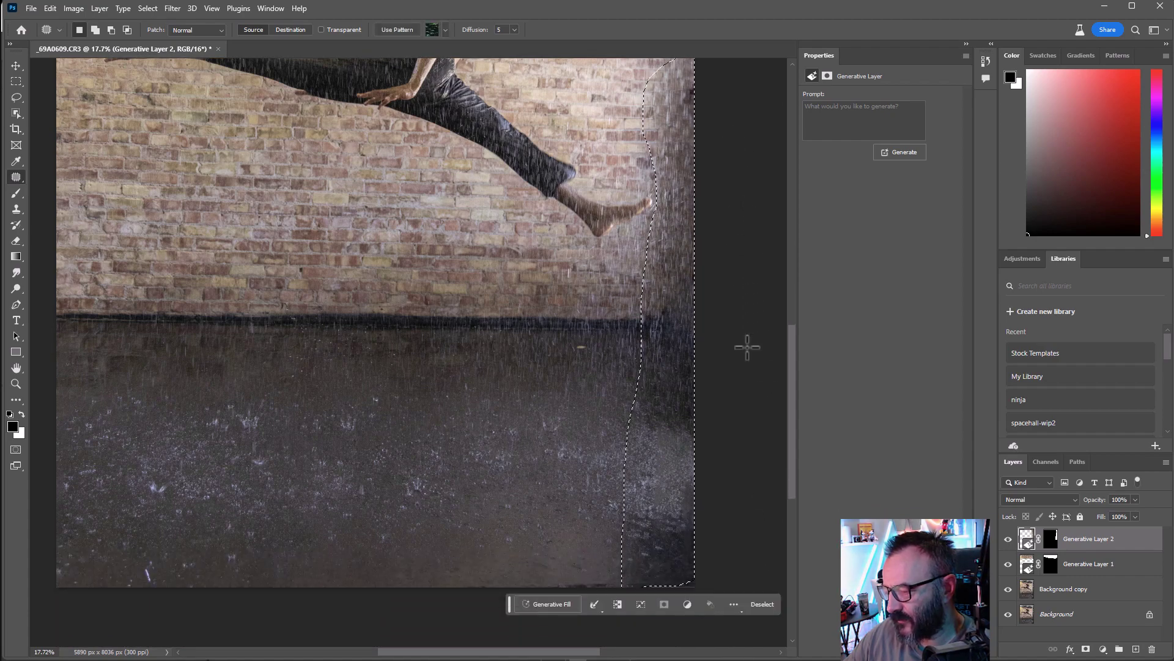
pyautogui.press('alt')
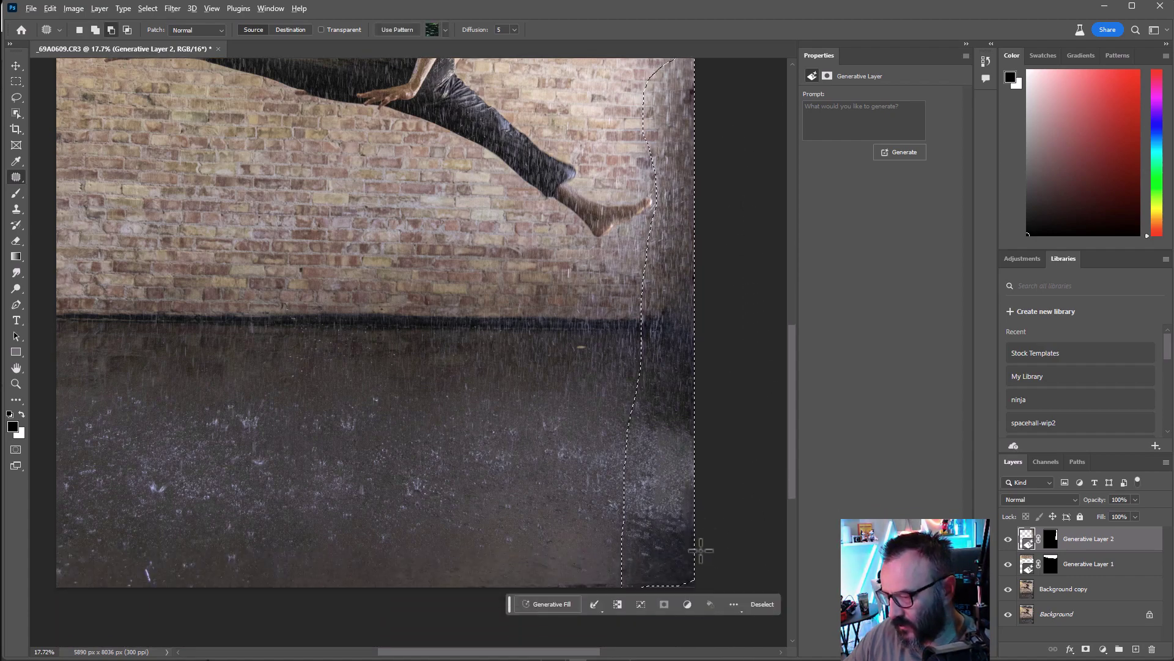
pyautogui.press('shift')
pyautogui.moveTo(697, 571)
pyautogui.mouseDown()
pyautogui.moveTo(628, 600)
pyautogui.moveTo(742, 558)
pyautogui.moveTo(737, 544)
pyautogui.mouseUp()
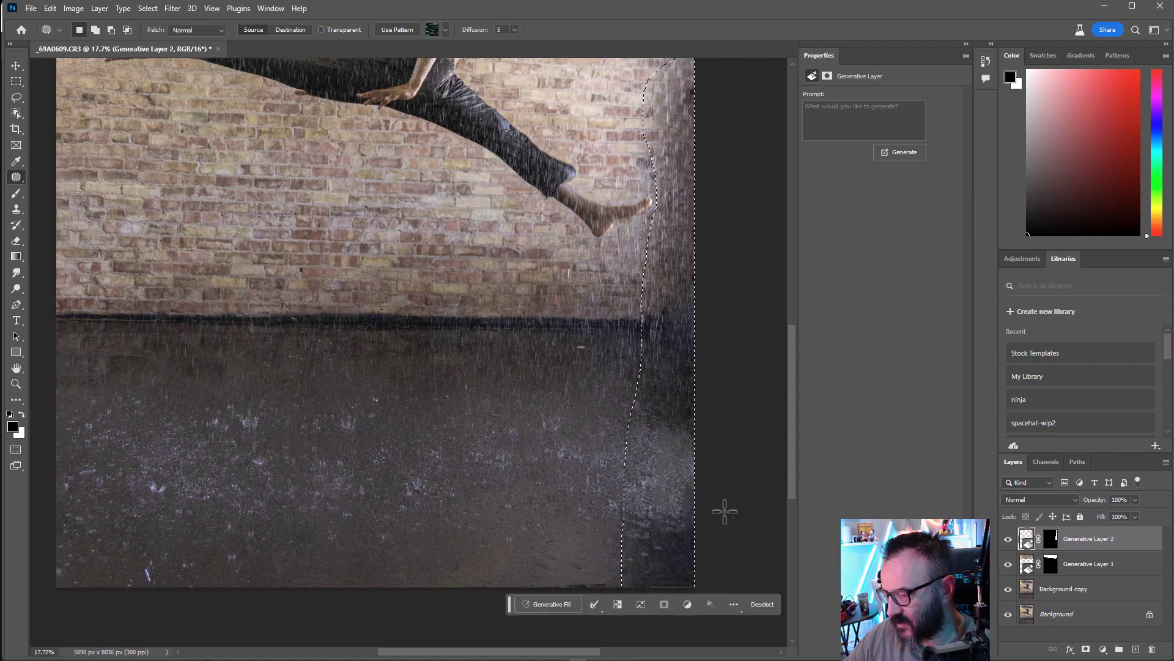
pyautogui.click(569, 605)
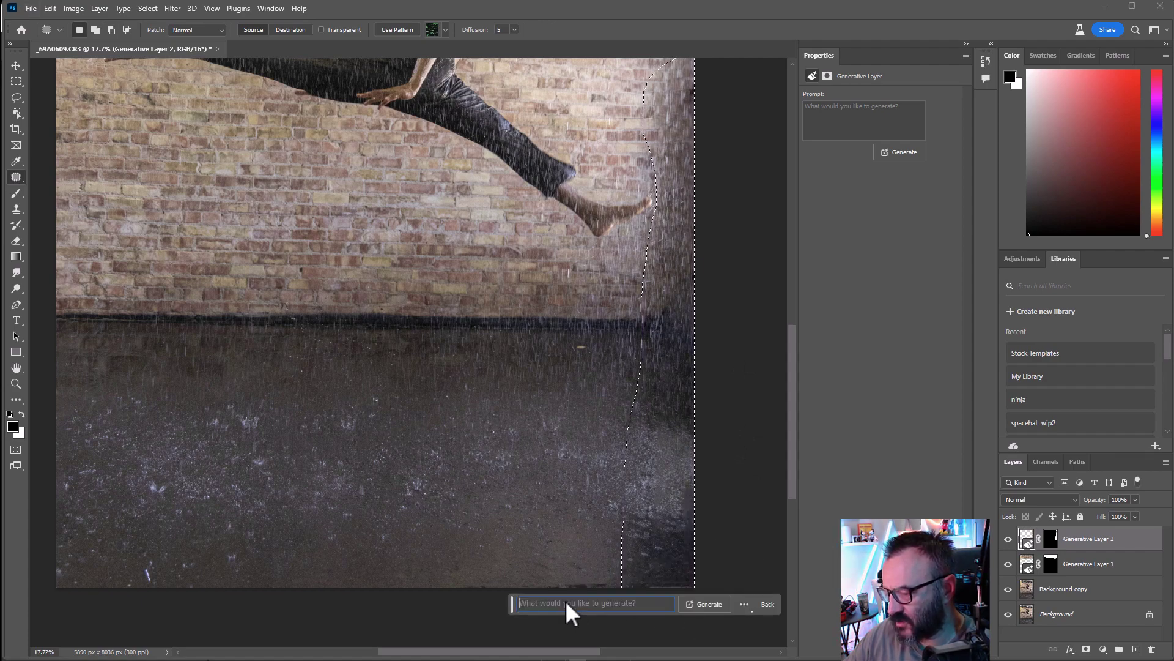
pyautogui.click(713, 600)
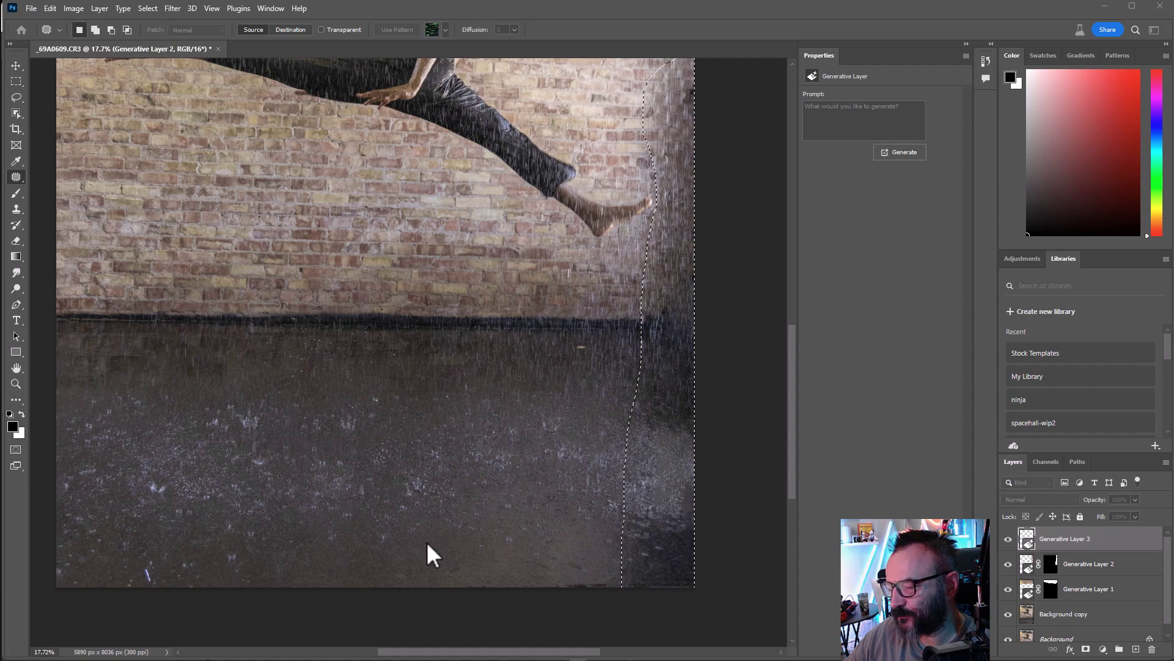
# Compare the three generated variations for the photo's lower right edge and choose the second one.
pyautogui.scroll(1, 628, 365)
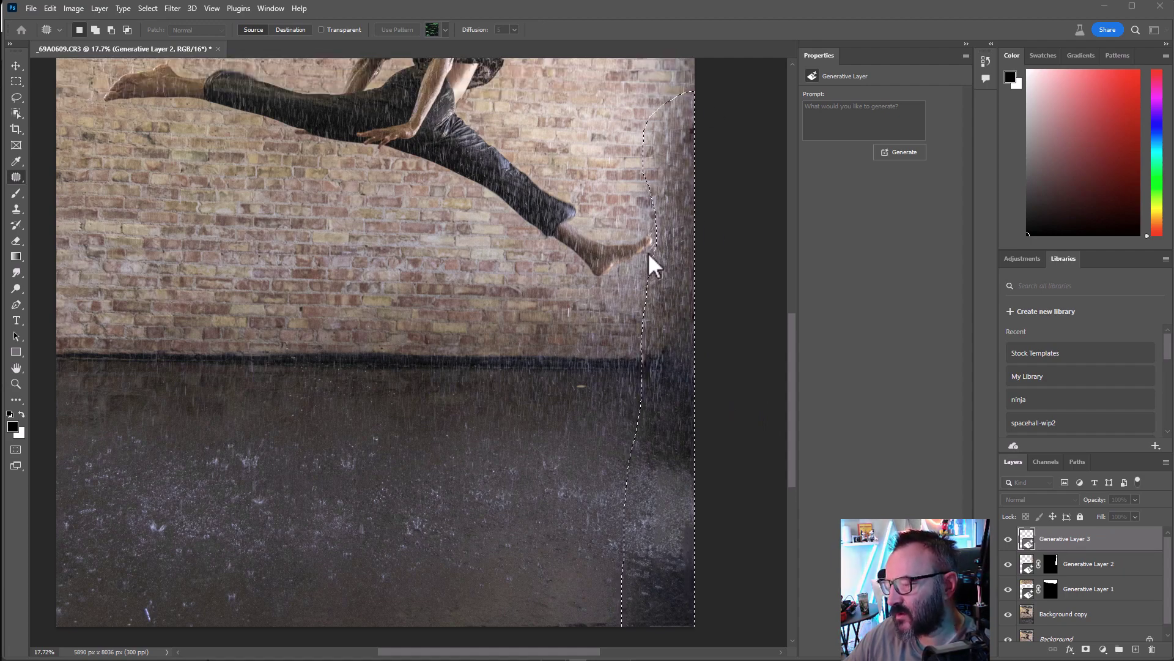
pyautogui.scroll(-1, 680, 269)
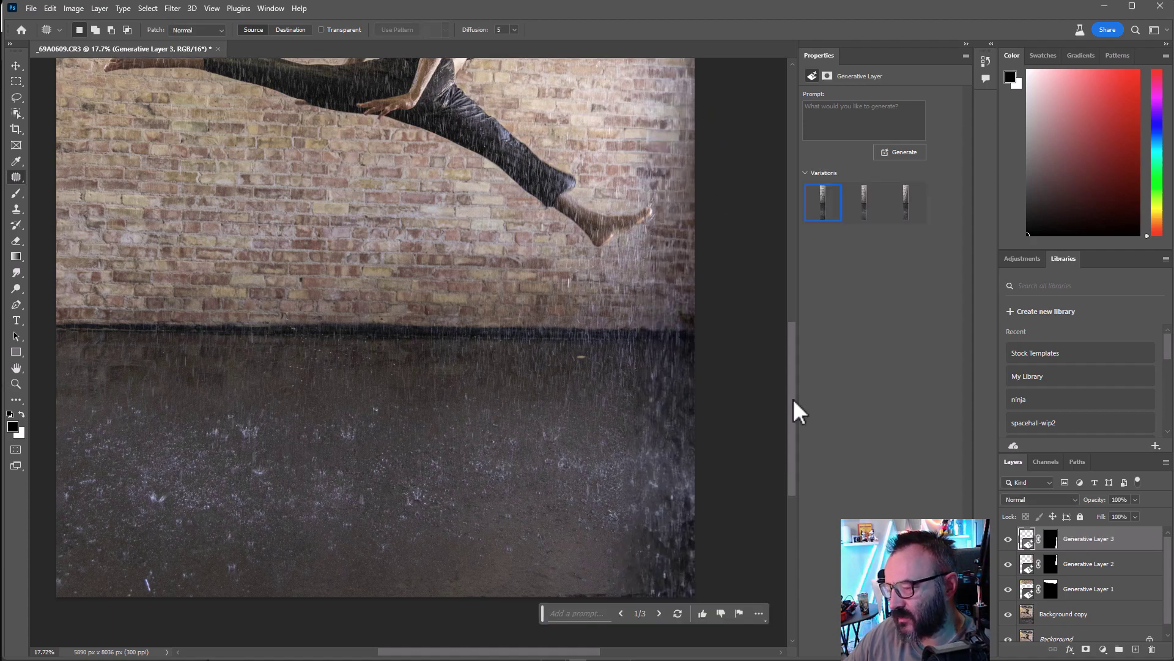
pyautogui.click(659, 613)
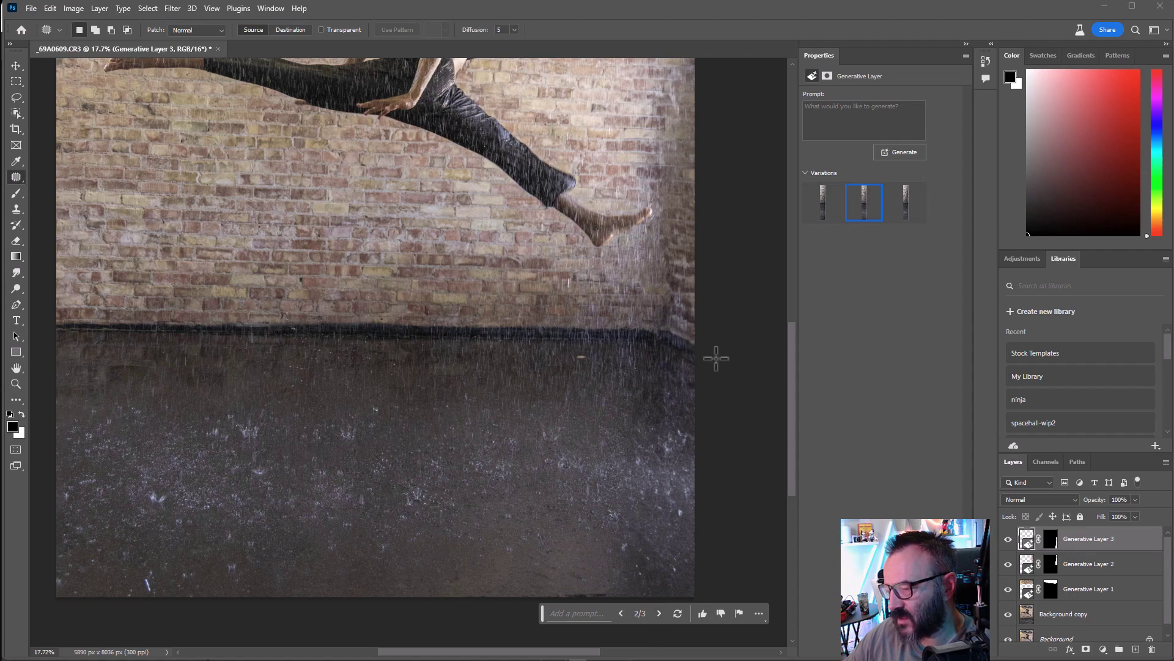
pyautogui.click(659, 613)
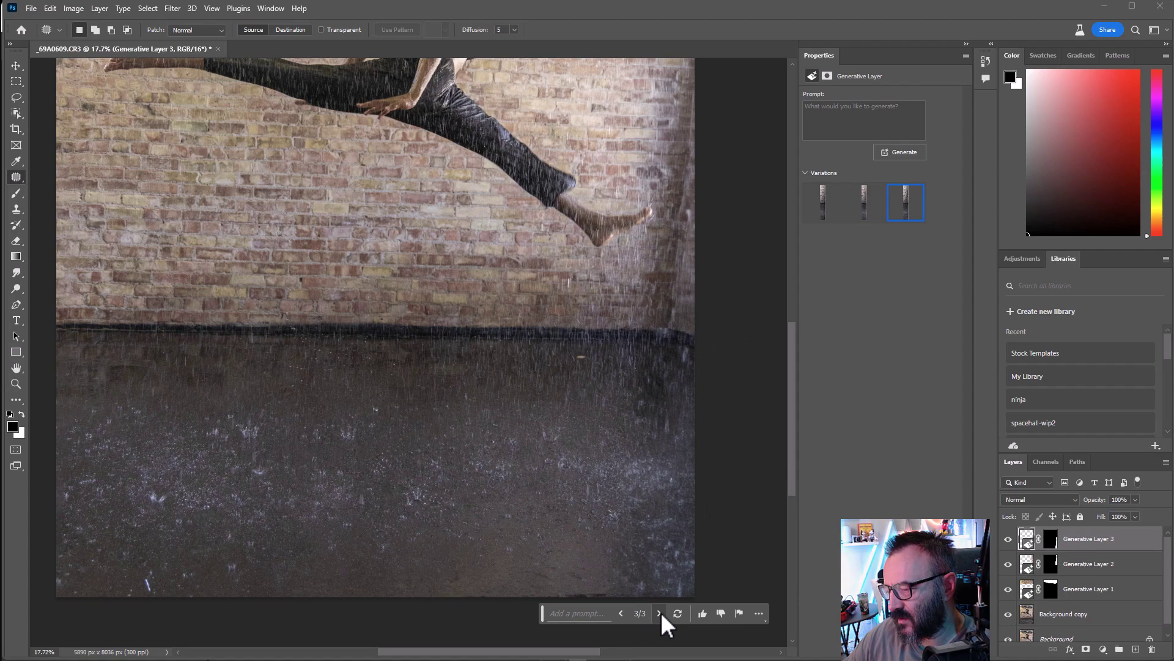
pyautogui.click(621, 613)
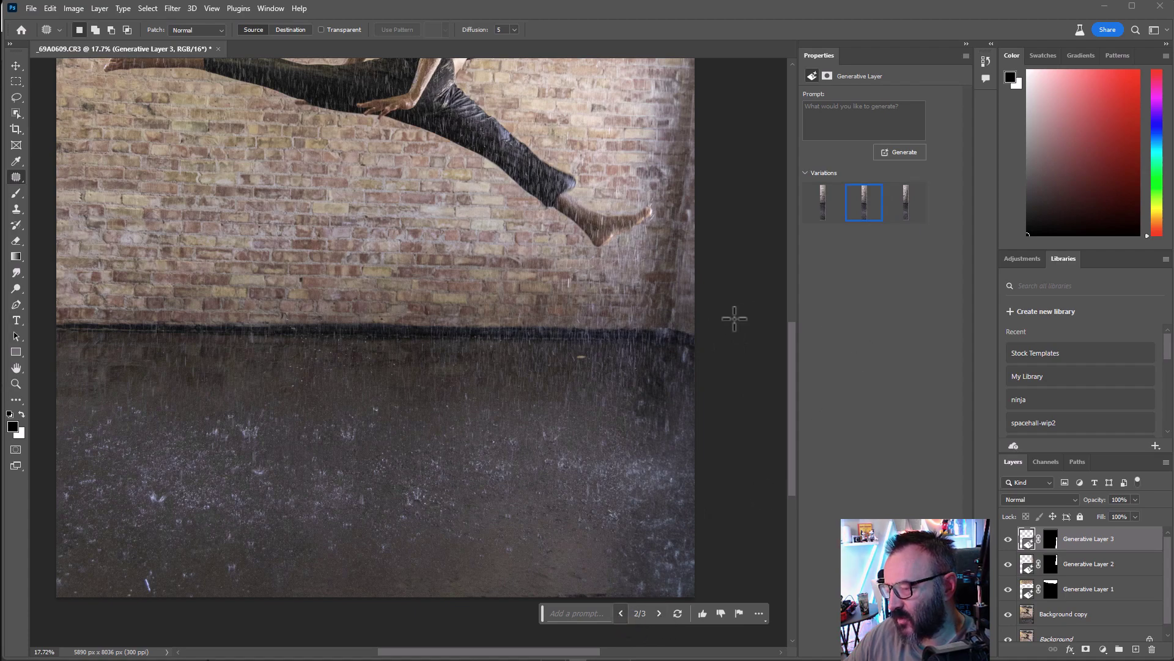
# Select the corner where the wall meets the floor at the right edge, run Generative Fill without a prompt, and choose the second variation.
pyautogui.scroll(3, 705, 329)
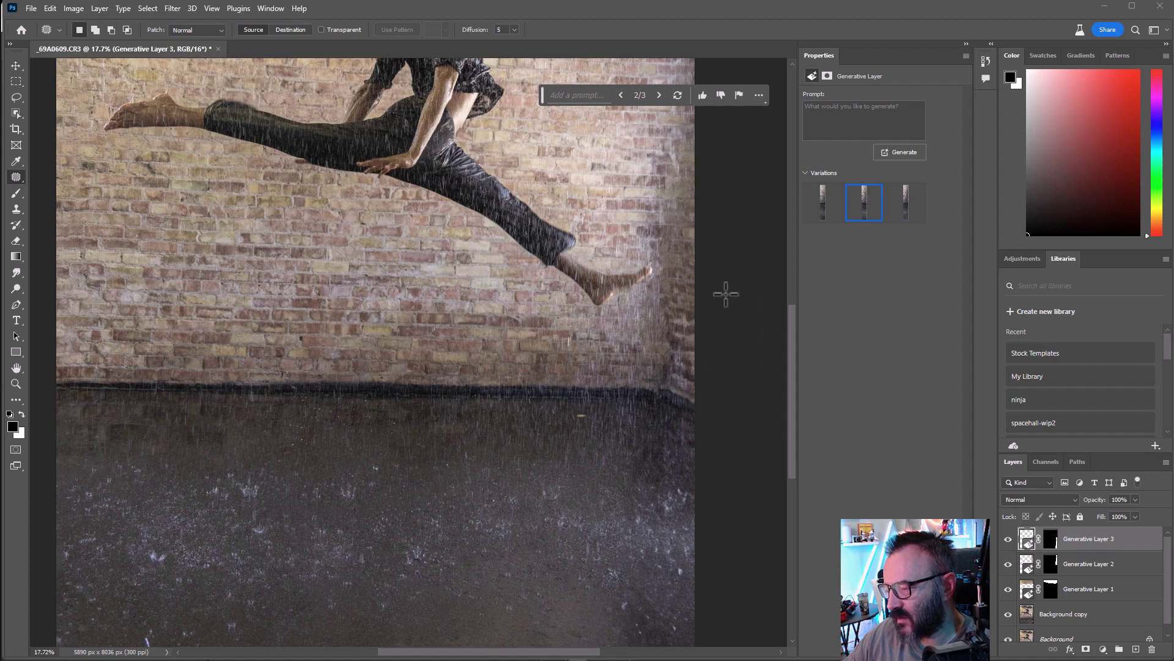
pyautogui.moveTo(634, 367)
pyautogui.mouseDown()
pyautogui.moveTo(670, 443)
pyautogui.moveTo(702, 475)
pyautogui.moveTo(753, 420)
pyautogui.moveTo(736, 333)
pyautogui.mouseUp()
pyautogui.click(562, 491)
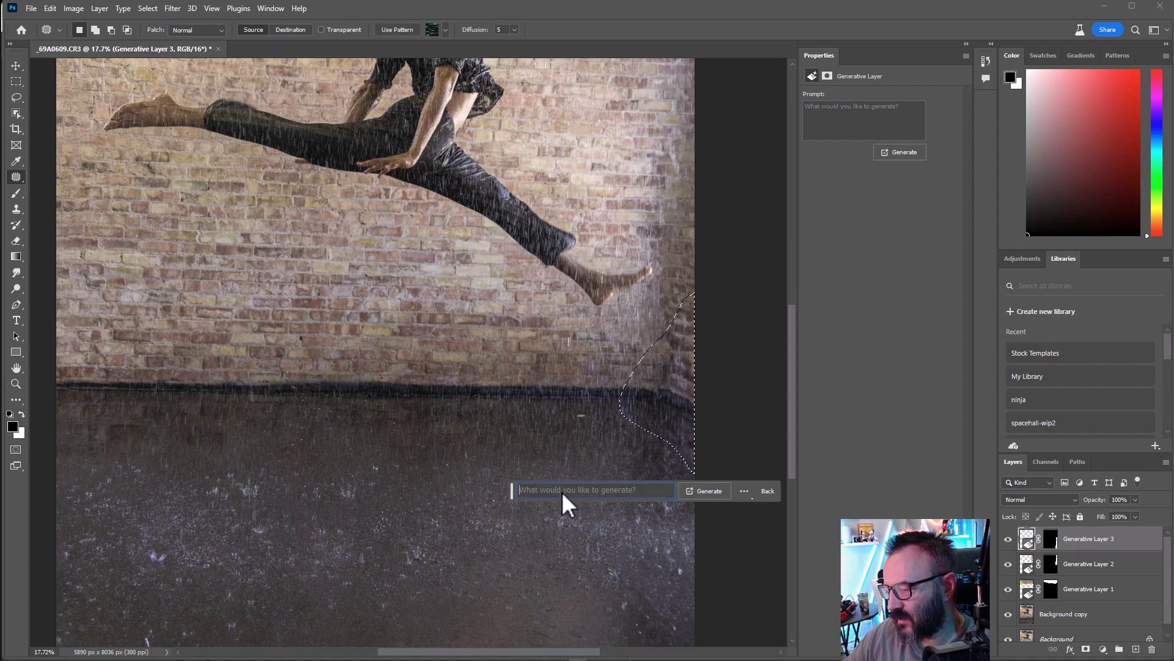
pyautogui.click(709, 489)
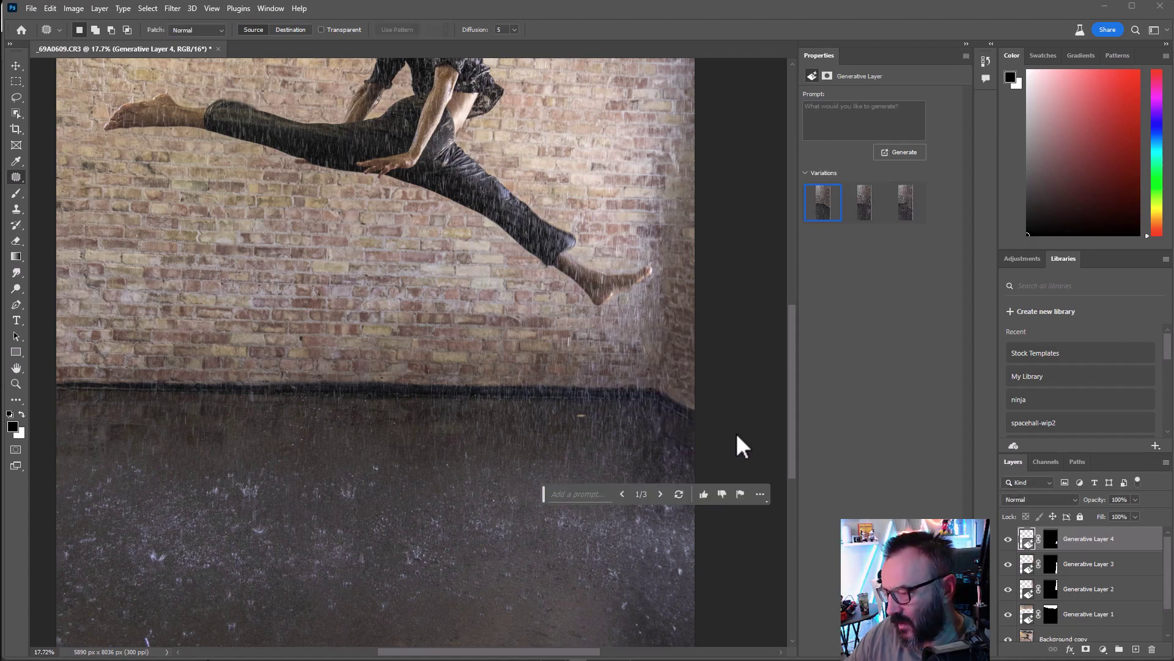
pyautogui.click(659, 495)
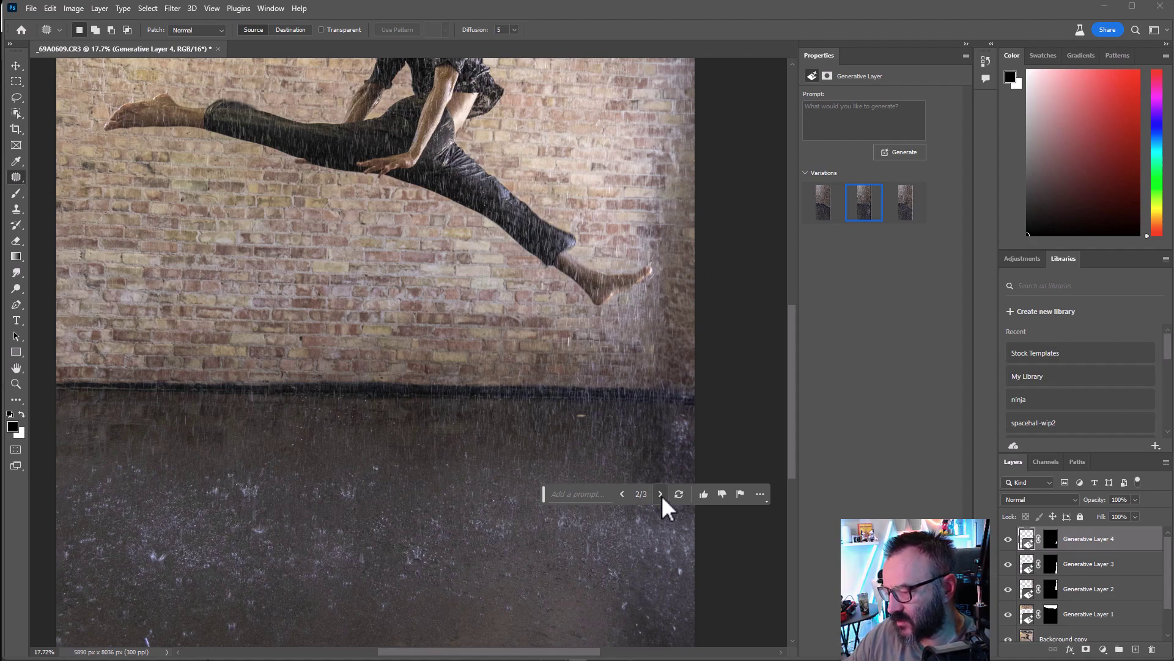
pyautogui.click(660, 495)
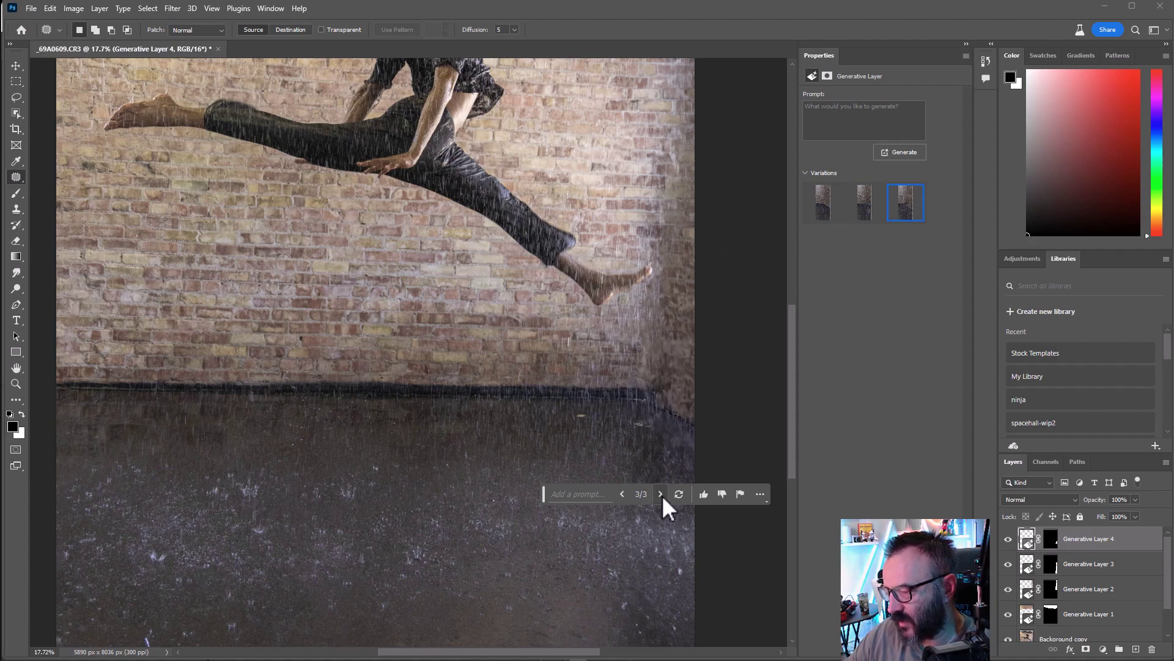
pyautogui.click(628, 493)
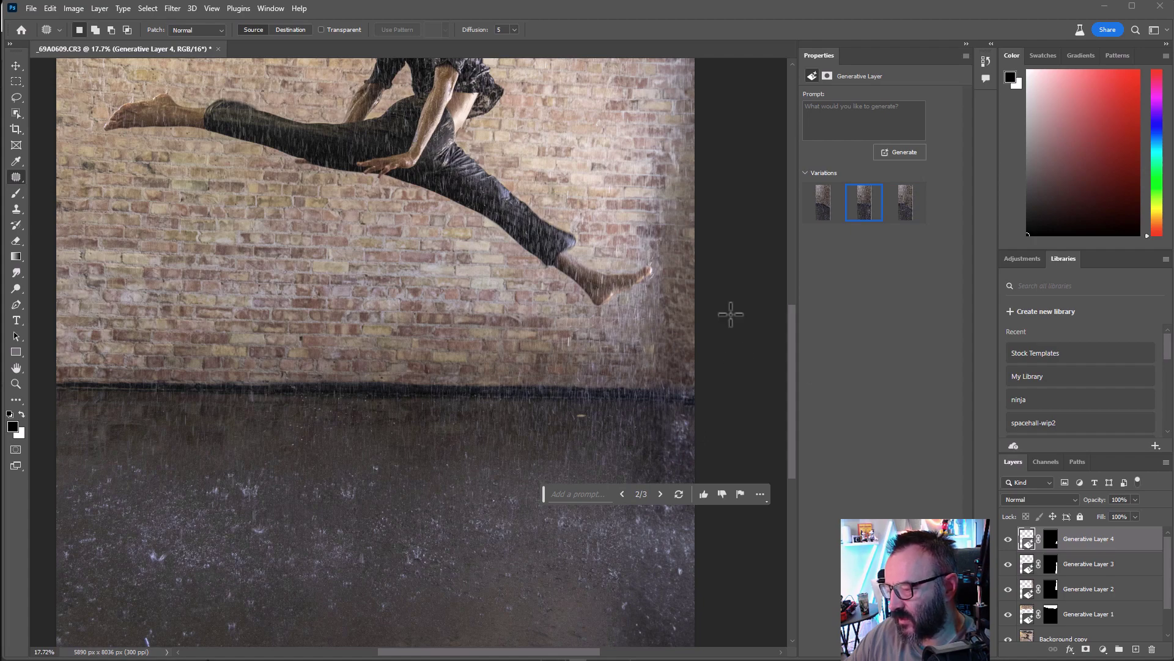
pyautogui.scroll(-3, 418, 344)
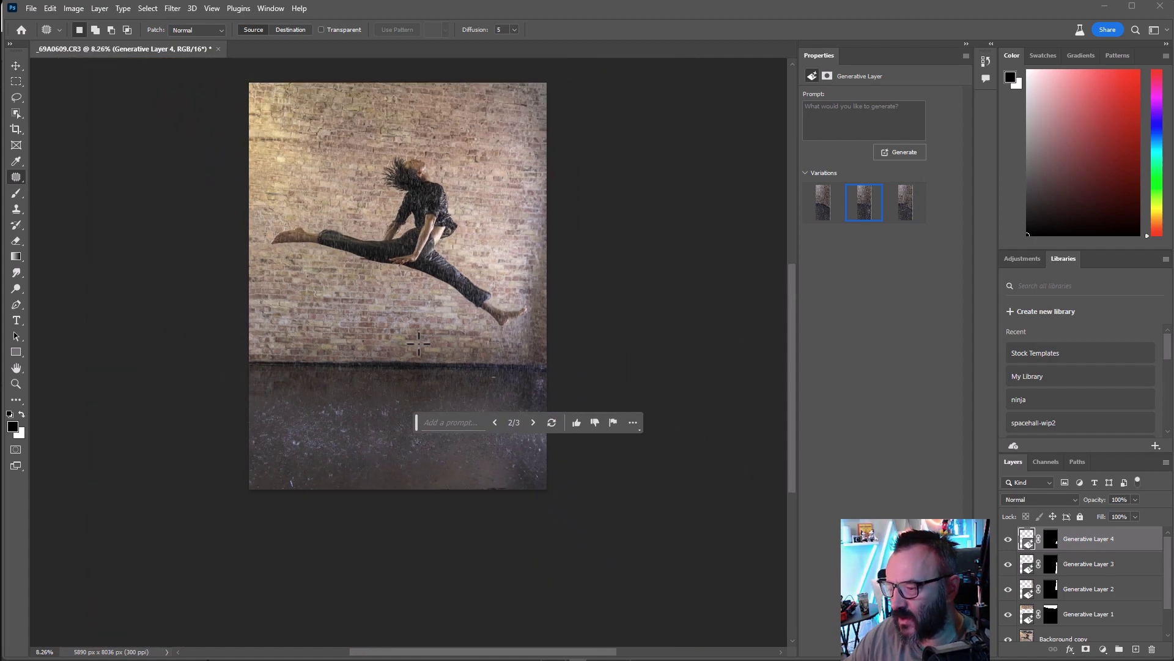
pyautogui.scroll(1, 640, 386)
pyautogui.scroll(-2, 570, 298)
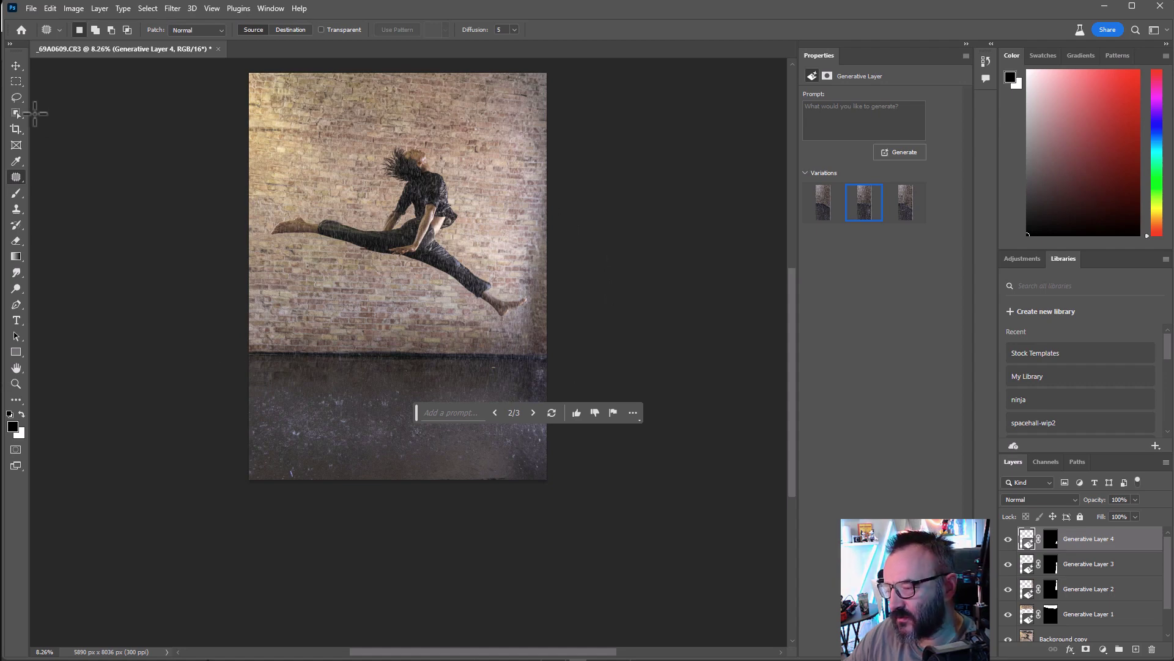
pyautogui.click(16, 128)
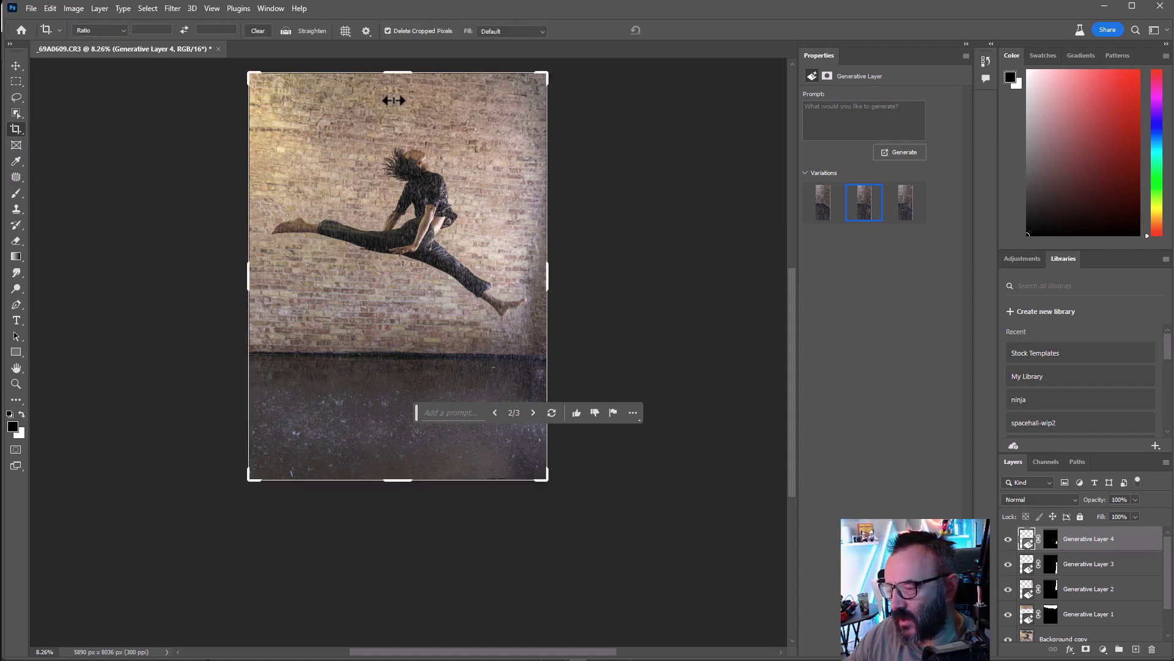
pyautogui.moveTo(395, 75); pyautogui.dragTo(395, 84)
pyautogui.moveTo(395, 76); pyautogui.dragTo(395, 76)
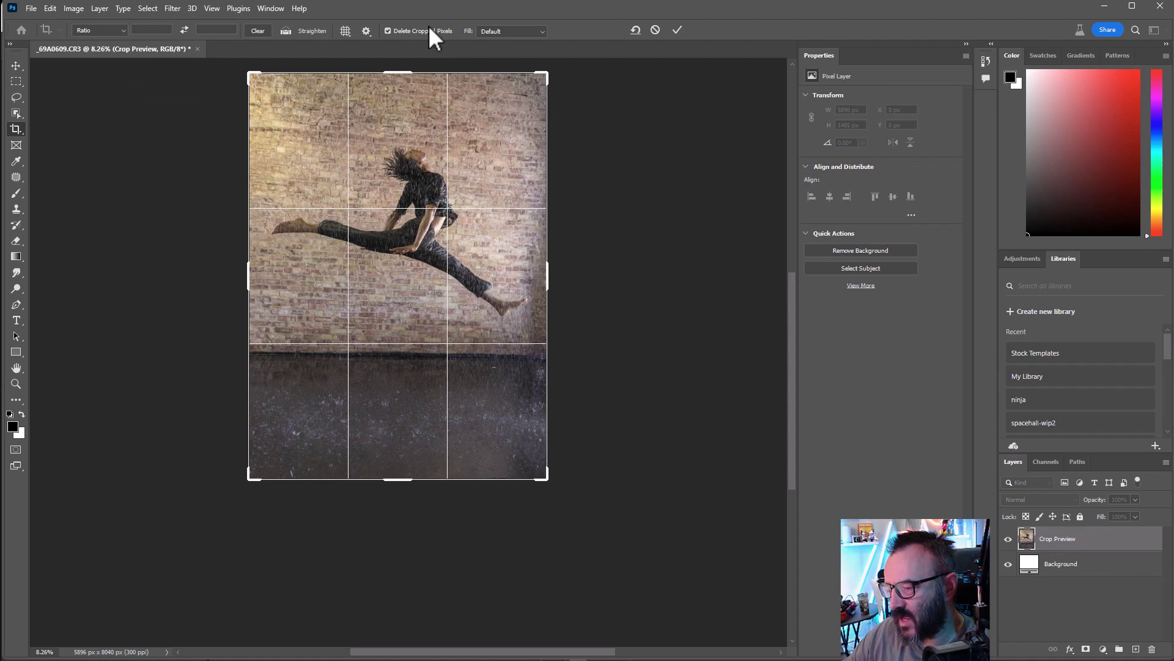
pyautogui.moveTo(395, 72)
pyautogui.mouseDown()
pyautogui.moveTo(398, 57)
pyautogui.moveTo(405, 113)
pyautogui.moveTo(397, 86)
pyautogui.mouseUp()
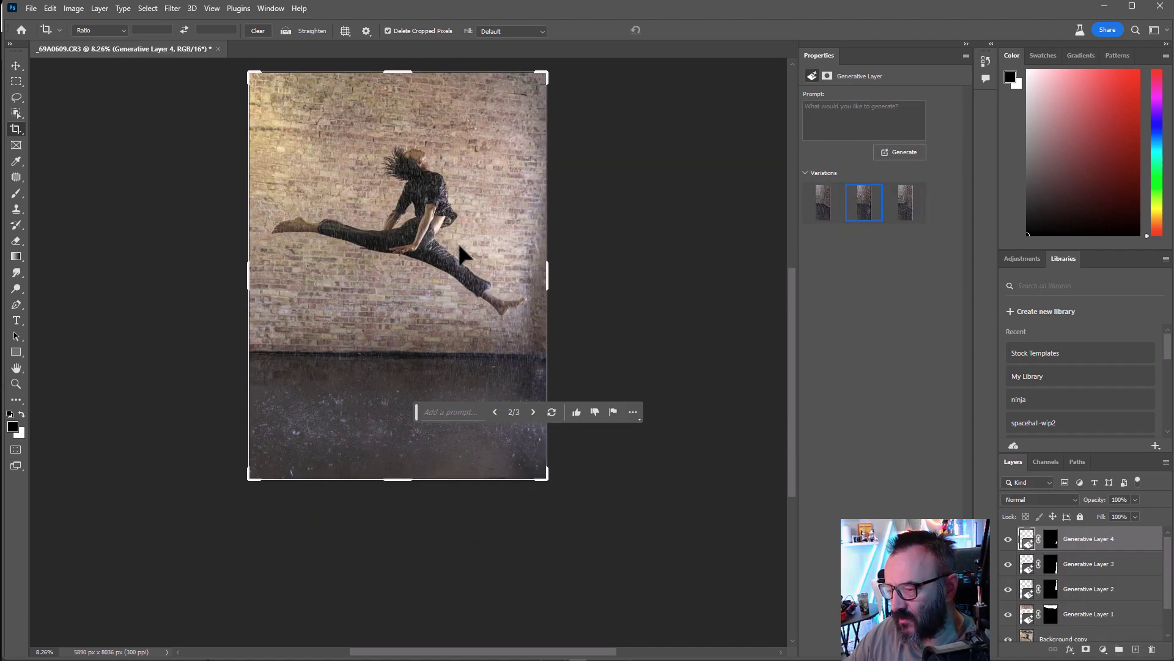
pyautogui.click(19, 61)
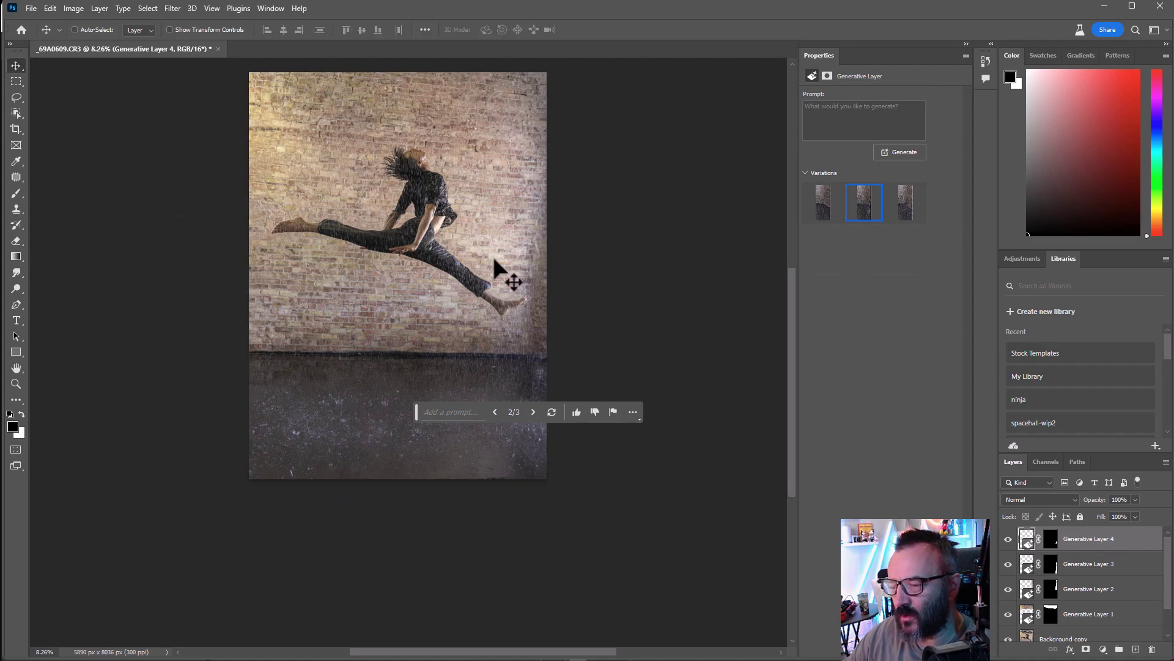
# Group the four generative layers together with the Background copy layer and name the group "ai".
pyautogui.scroll(1, 484, 318)
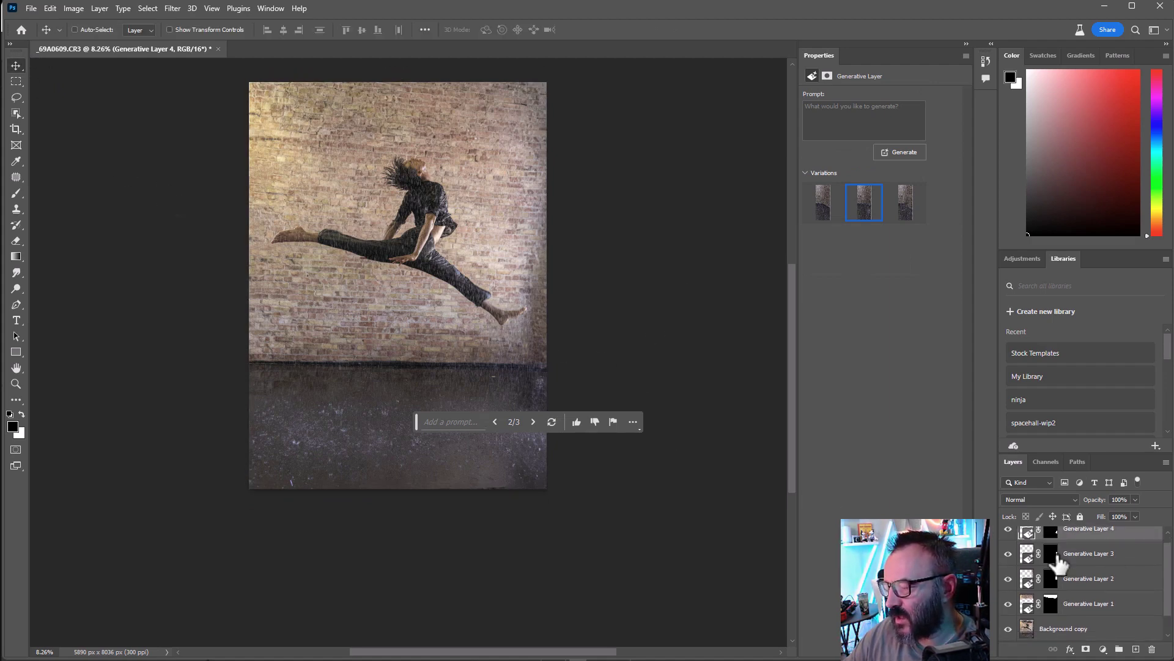
pyautogui.scroll(-2, 1101, 633)
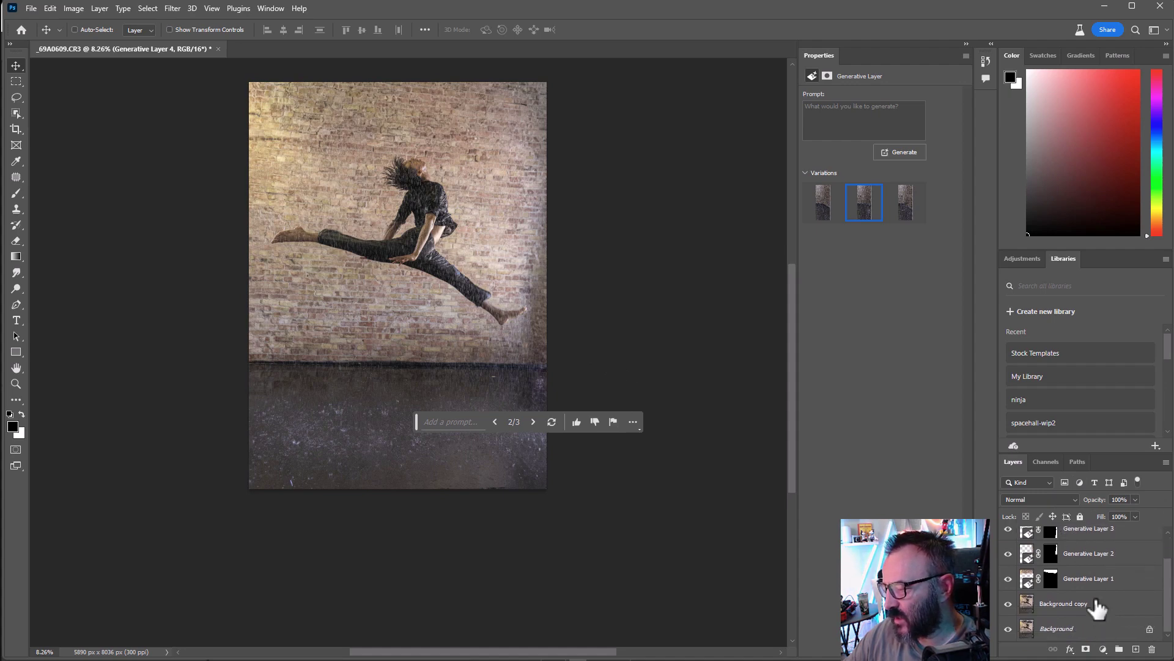
pyautogui.keyDown('shift'); pyautogui.click(1095, 604); pyautogui.keyUp('shift')
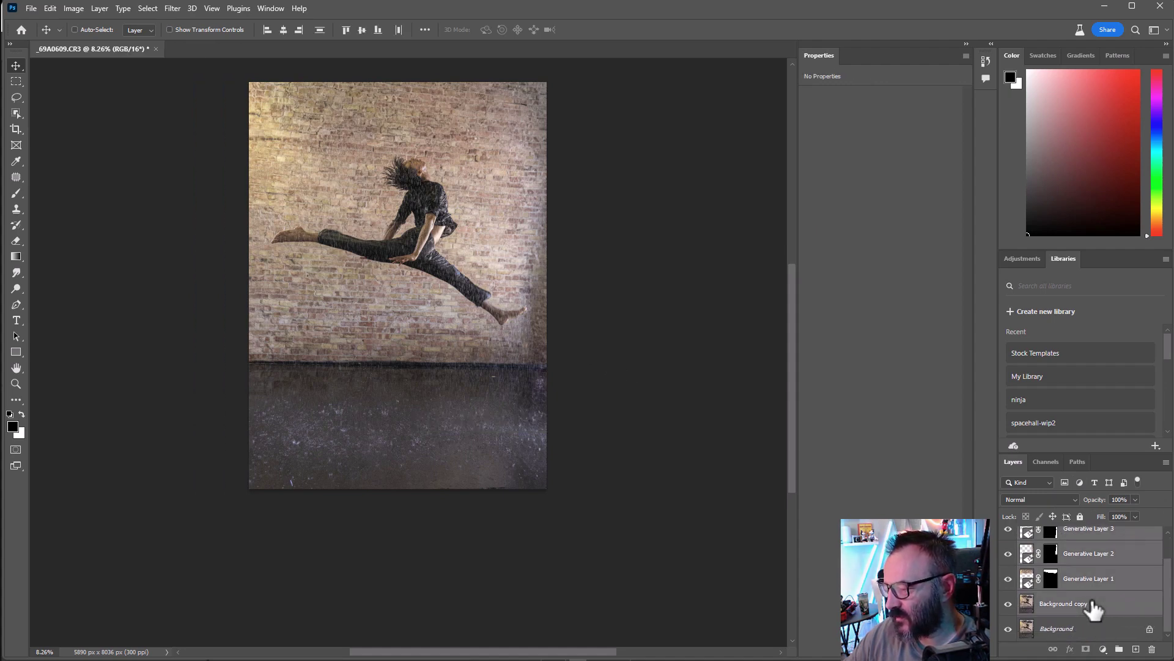
pyautogui.hotkey('ctrl', 'g')
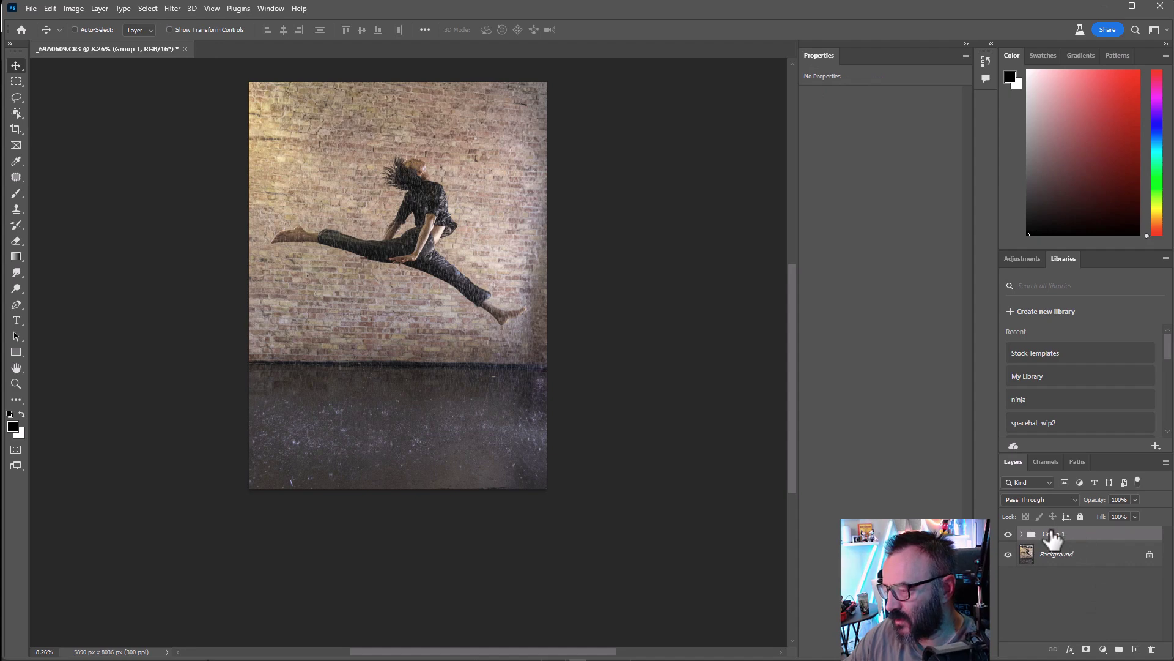
pyautogui.doubleClick(1053, 534)
pyautogui.write('ai')
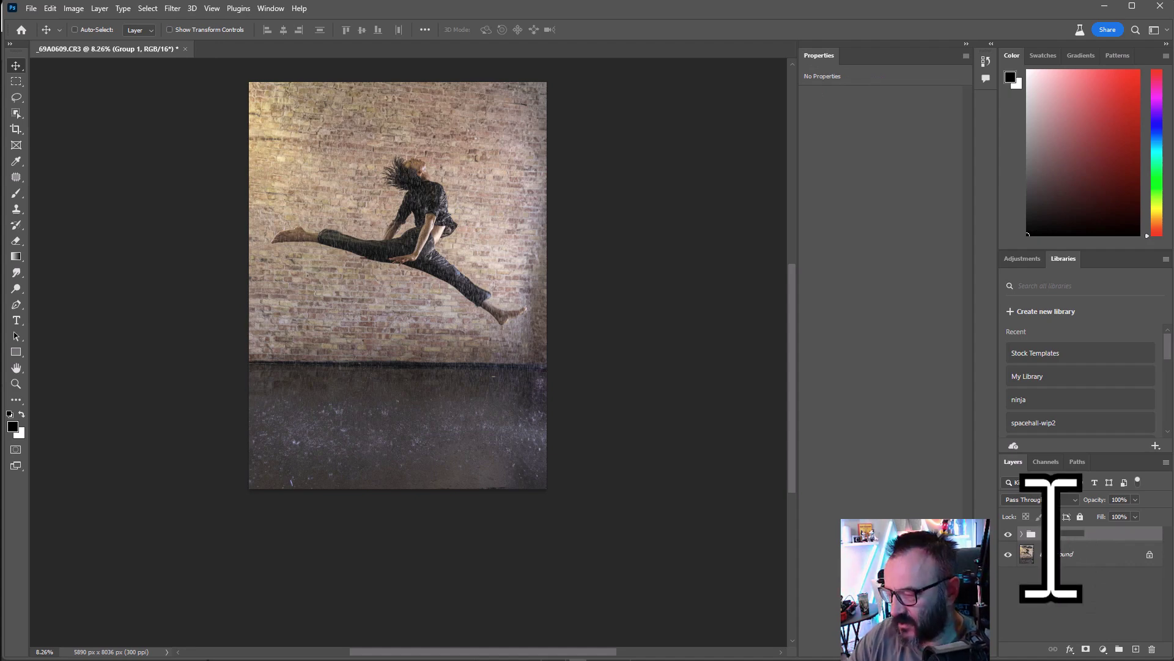
pyautogui.press('Return')
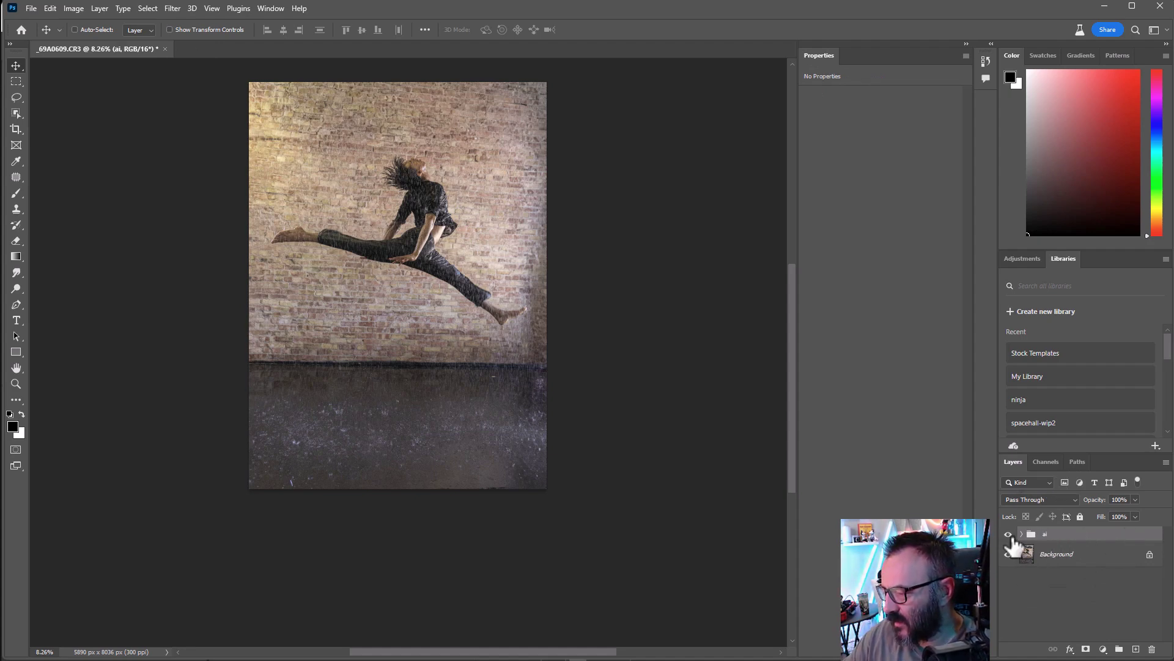
# Compare the retouched photo with the original by repeatedly hiding and showing the ai group, leaving it shown.
pyautogui.click(1009, 534)
pyautogui.click(1008, 535)
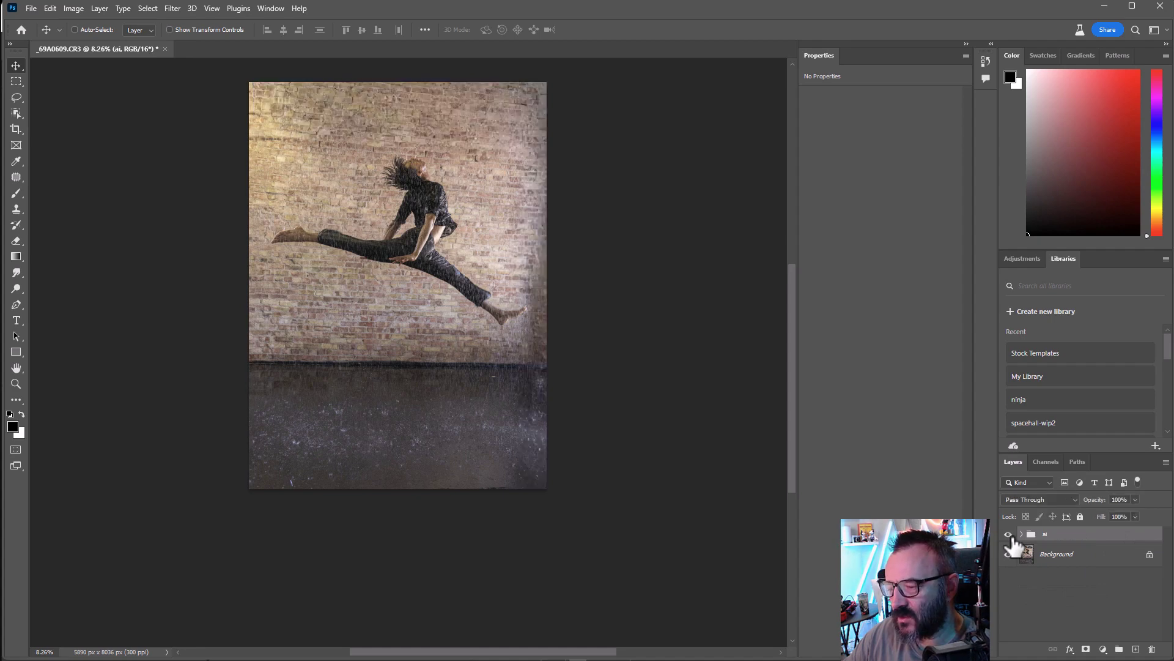
pyautogui.click(1009, 534)
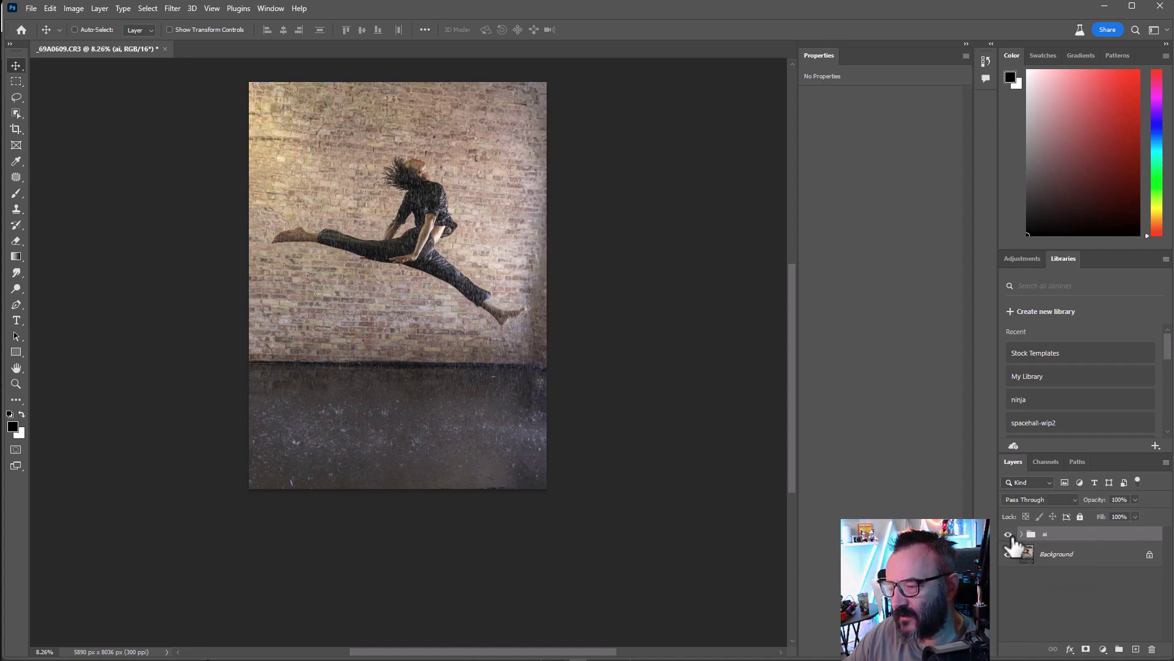
pyautogui.click(1009, 535)
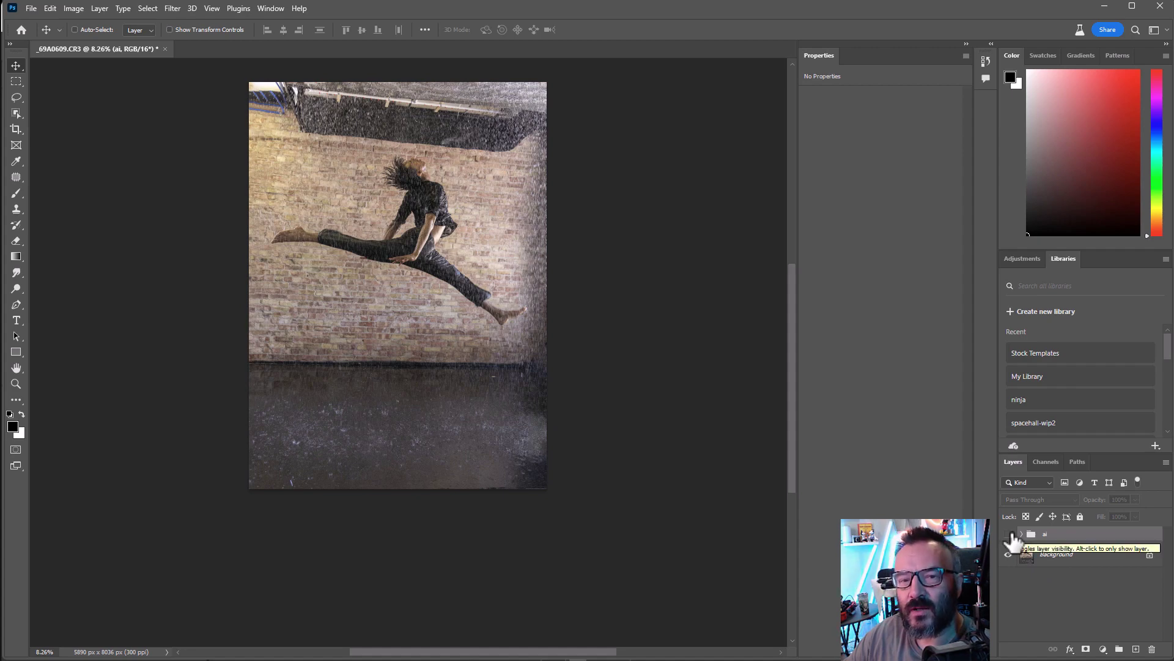
pyautogui.click(1009, 534)
pyautogui.click(1009, 535)
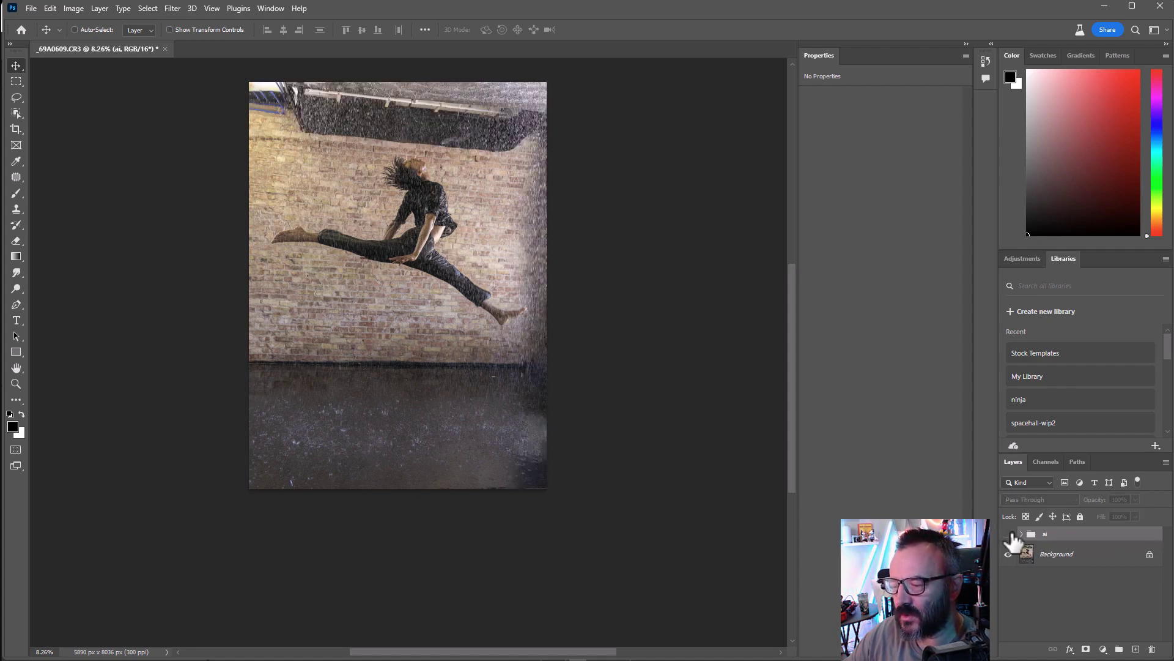
pyautogui.click(1009, 535)
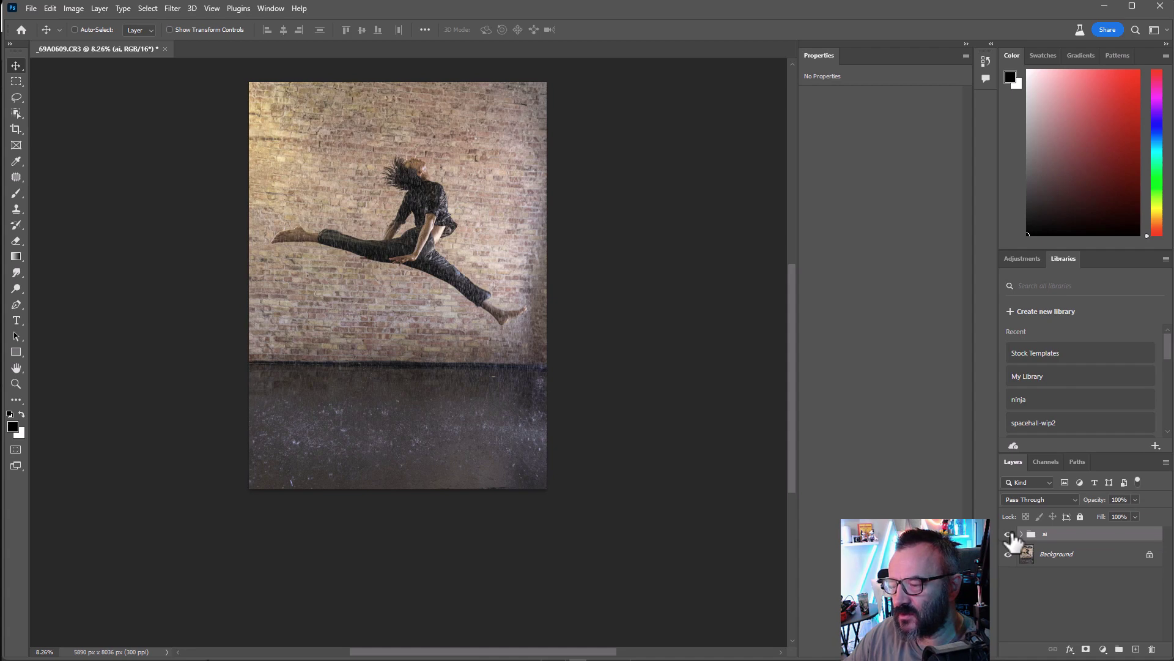
pyautogui.click(1009, 535)
pyautogui.click(1009, 534)
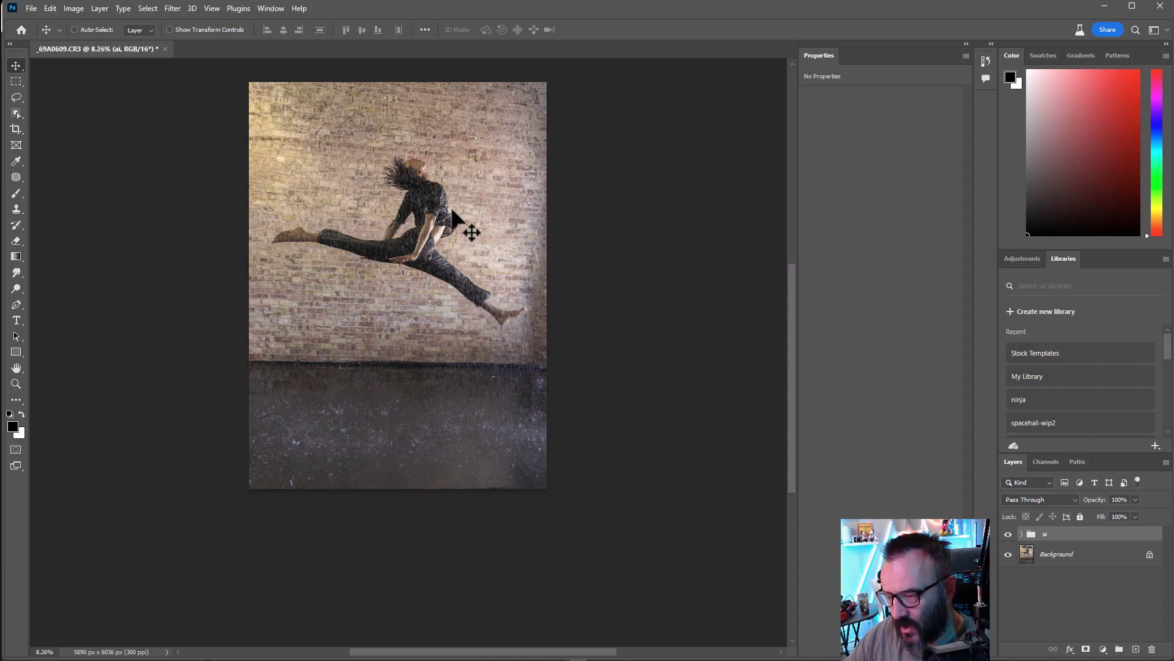
# Examine the grain and rain detail on the dancer's arm and clothing up close, and return to the whole photo.
pyautogui.scroll(15, 453, 217)
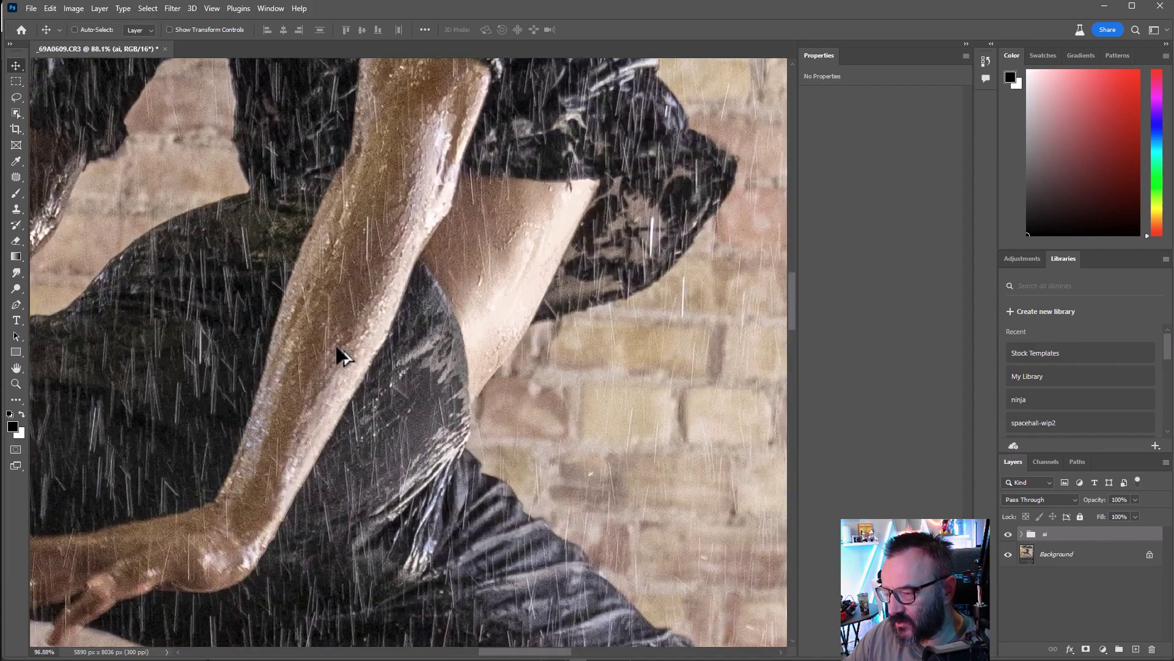
pyautogui.scroll(10, 336, 346)
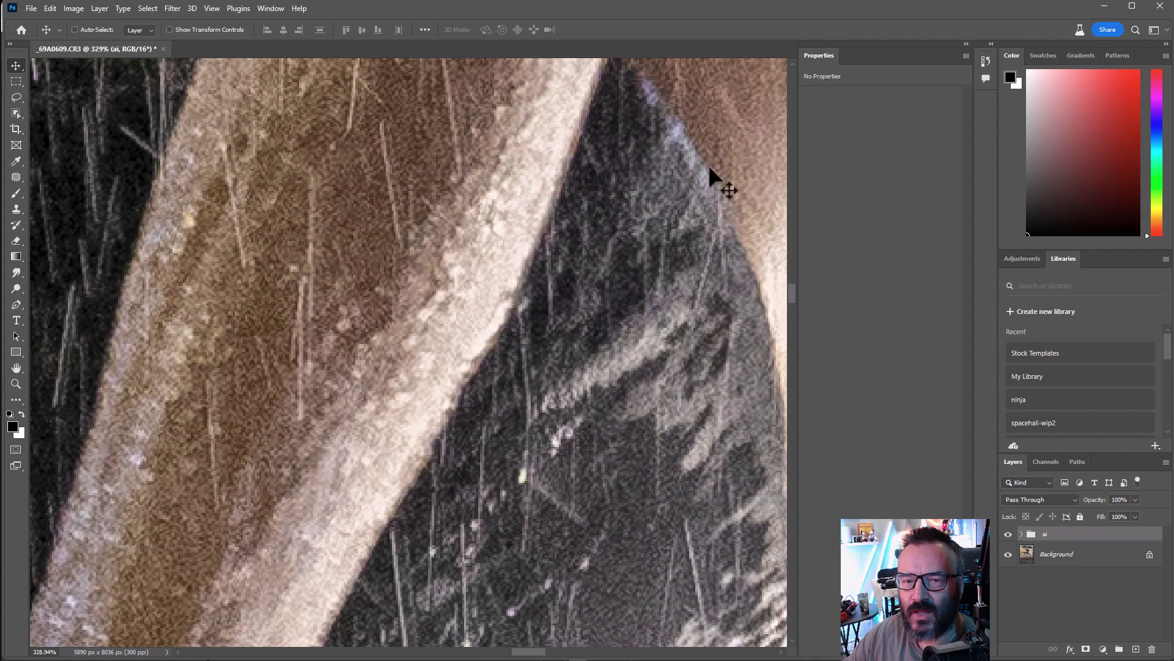
pyautogui.scroll(1, 718, 124)
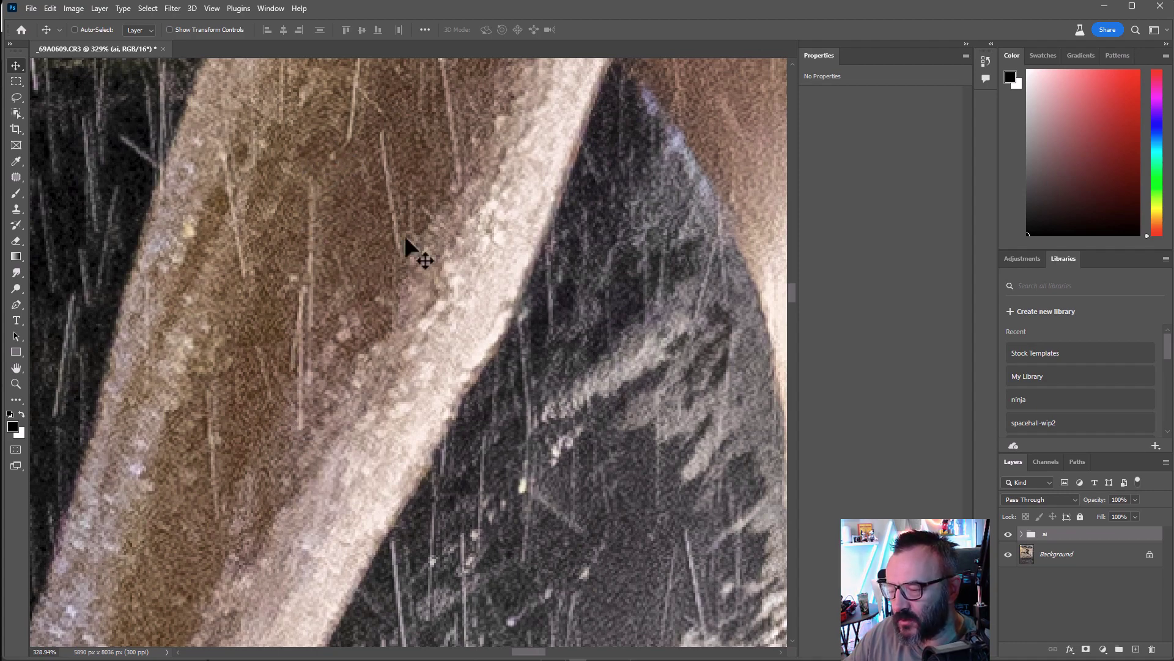
pyautogui.scroll(-6, 376, 256)
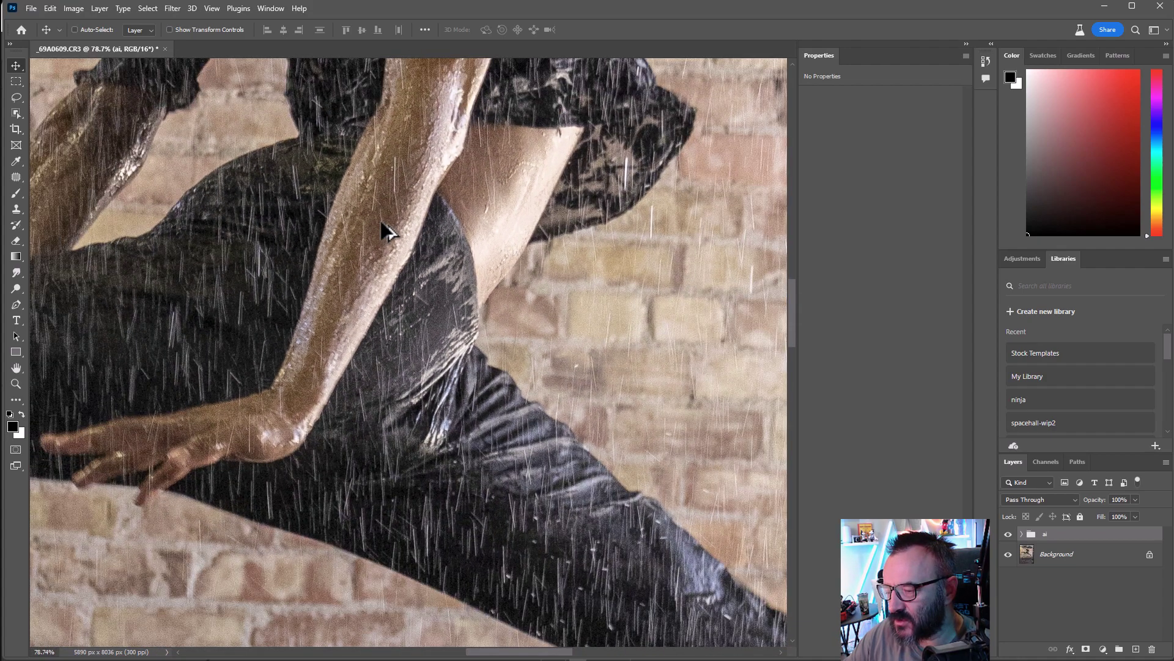
pyautogui.scroll(-7, 382, 232)
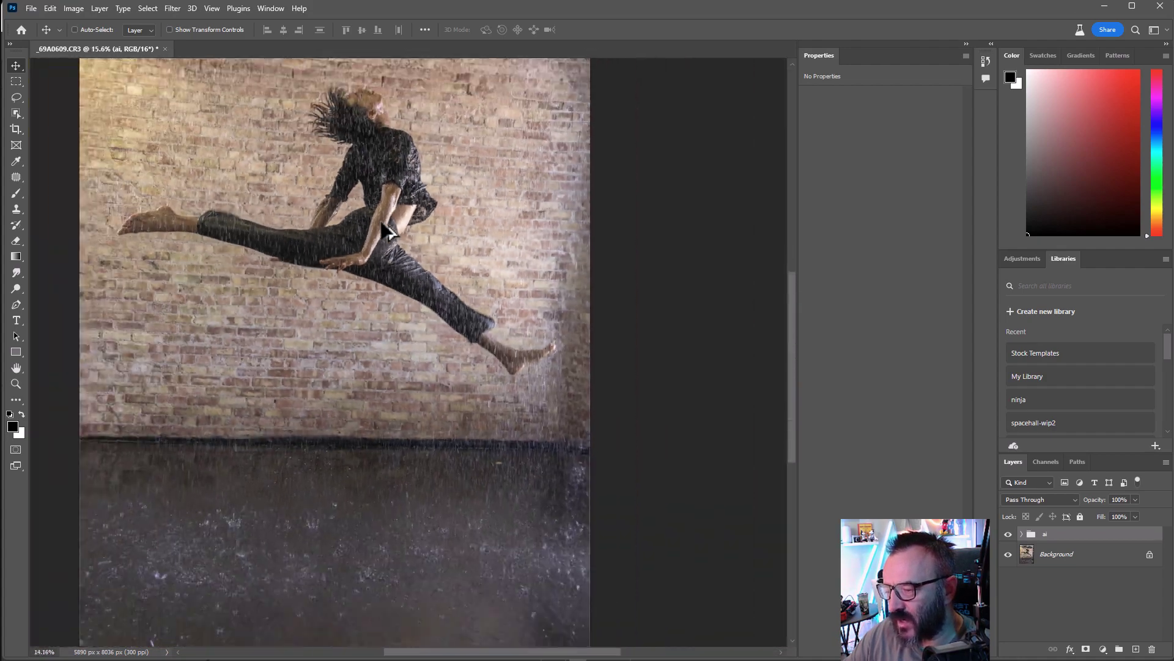
pyautogui.scroll(-2, 386, 231)
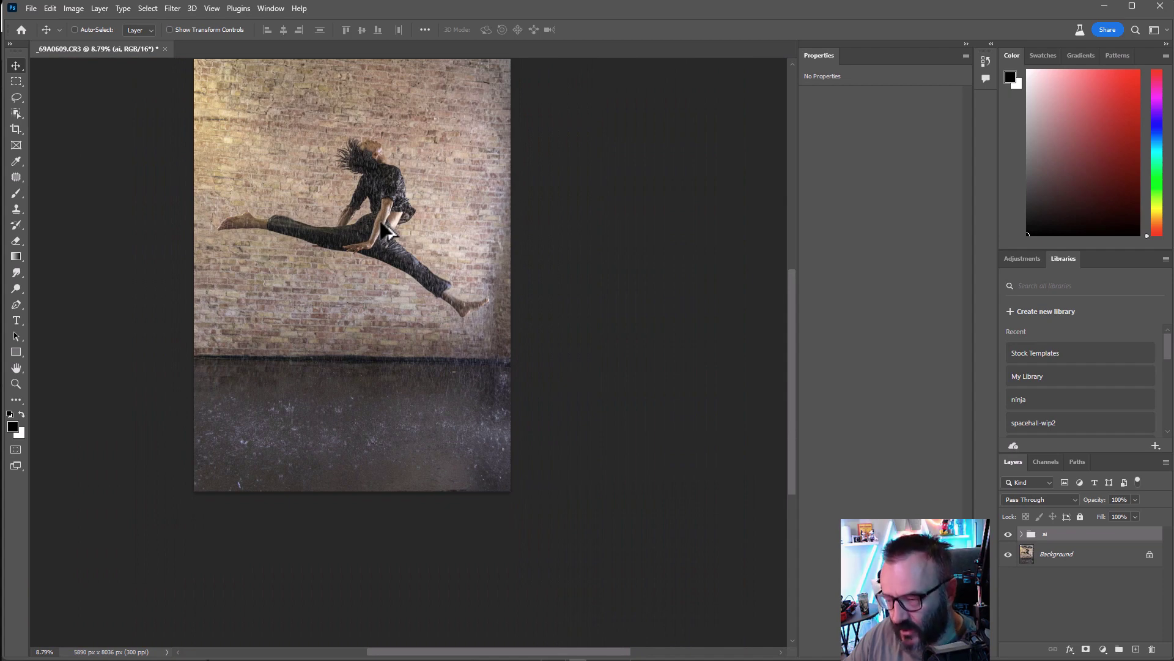
# Stamp all visible layers into a new merged layer above the ai group.
pyautogui.press('ctrl')
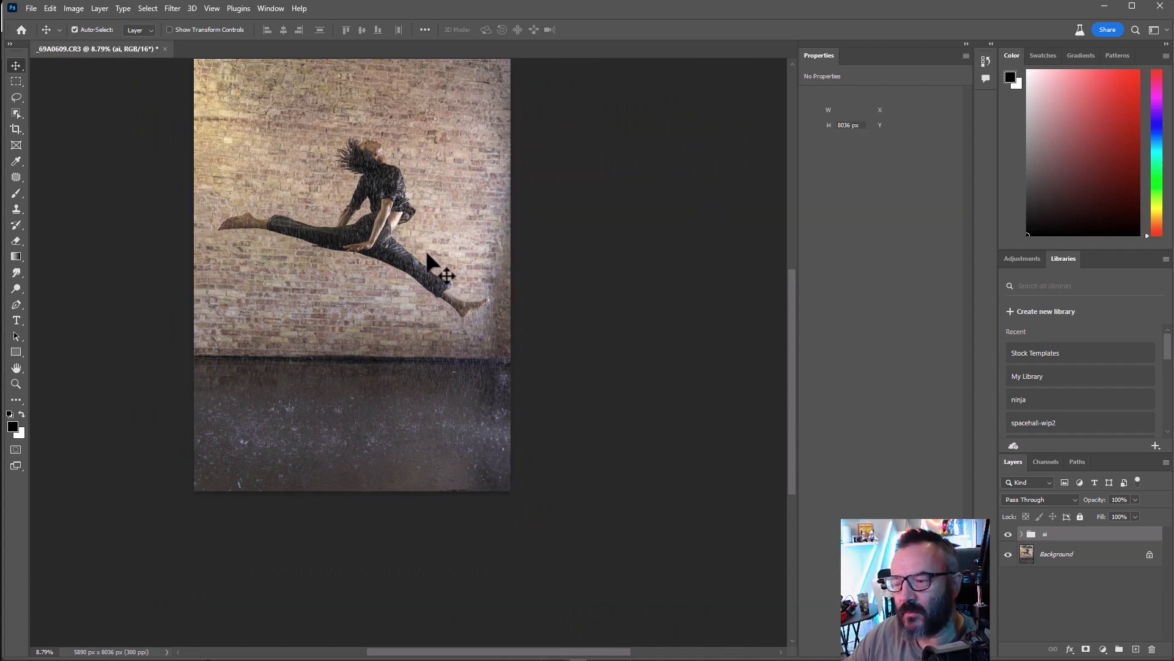
pyautogui.hotkey('ctrl', 'shift', 'alt', 'e')
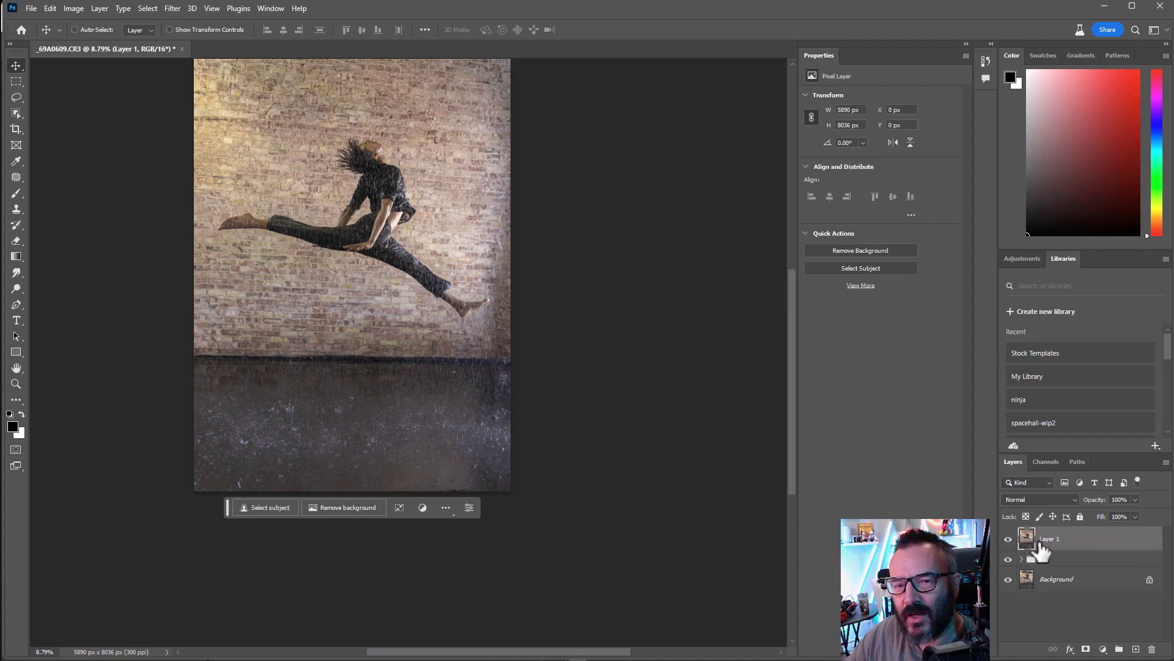
pyautogui.scroll(1, 607, 271)
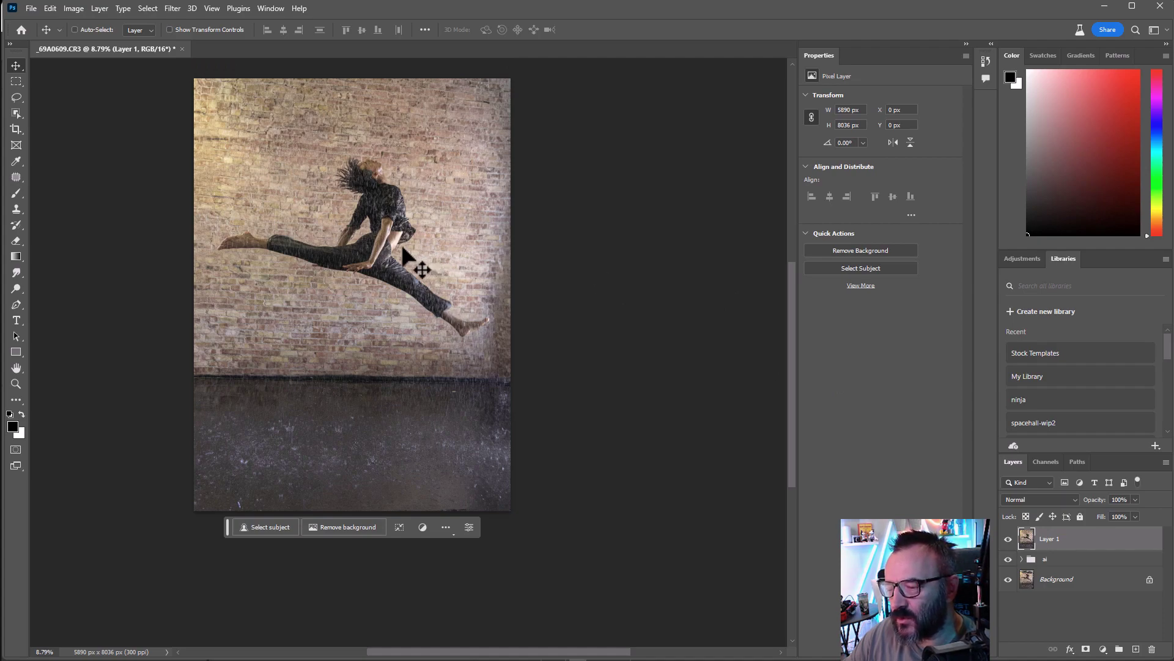
# Open the merged layer in the Topaz DeNoise AI filter.
pyautogui.hotkey('alt', 'space')
pyautogui.press('Escape')
pyautogui.scroll(3, 382, 251)
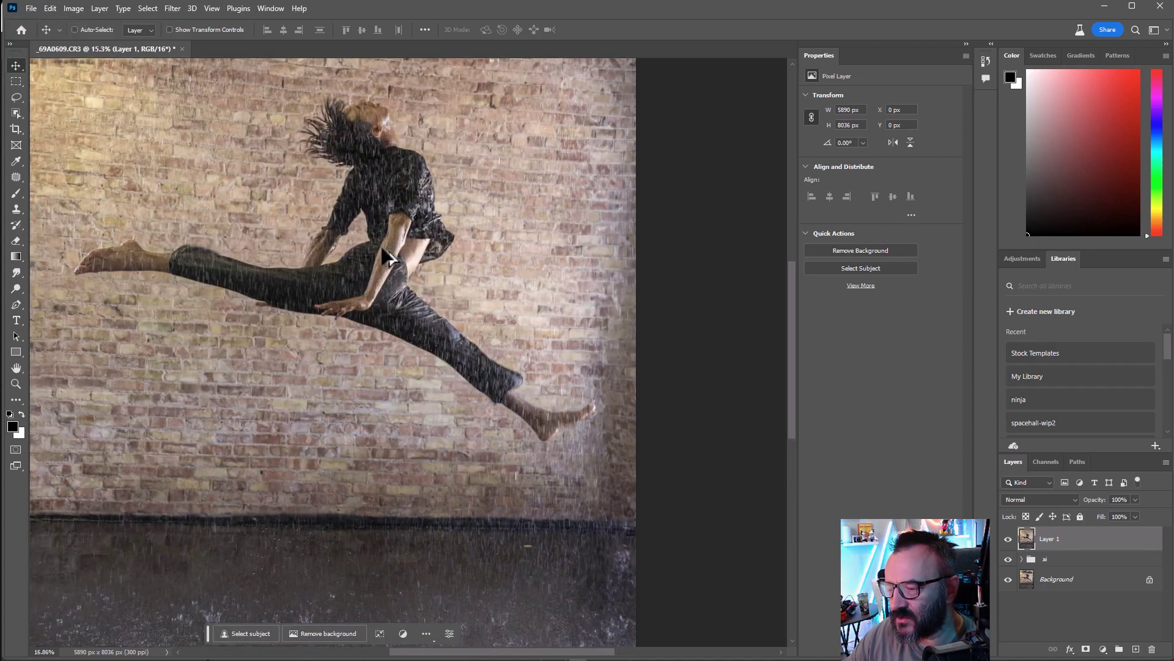
pyautogui.scroll(6, 382, 251)
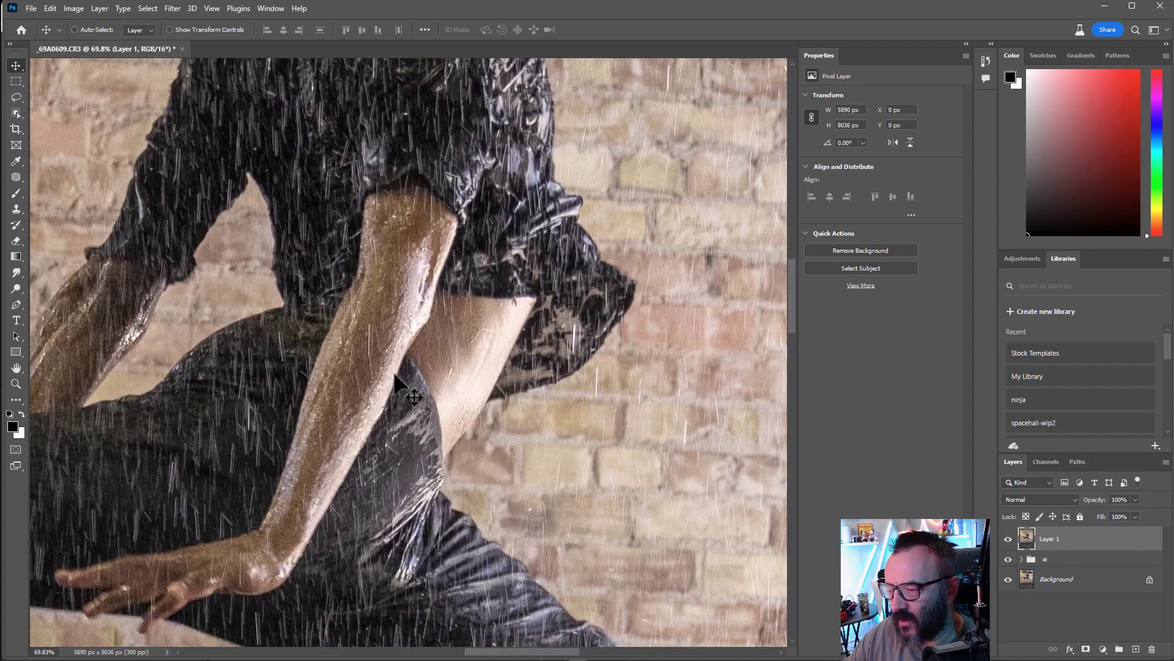
pyautogui.click(174, 8)
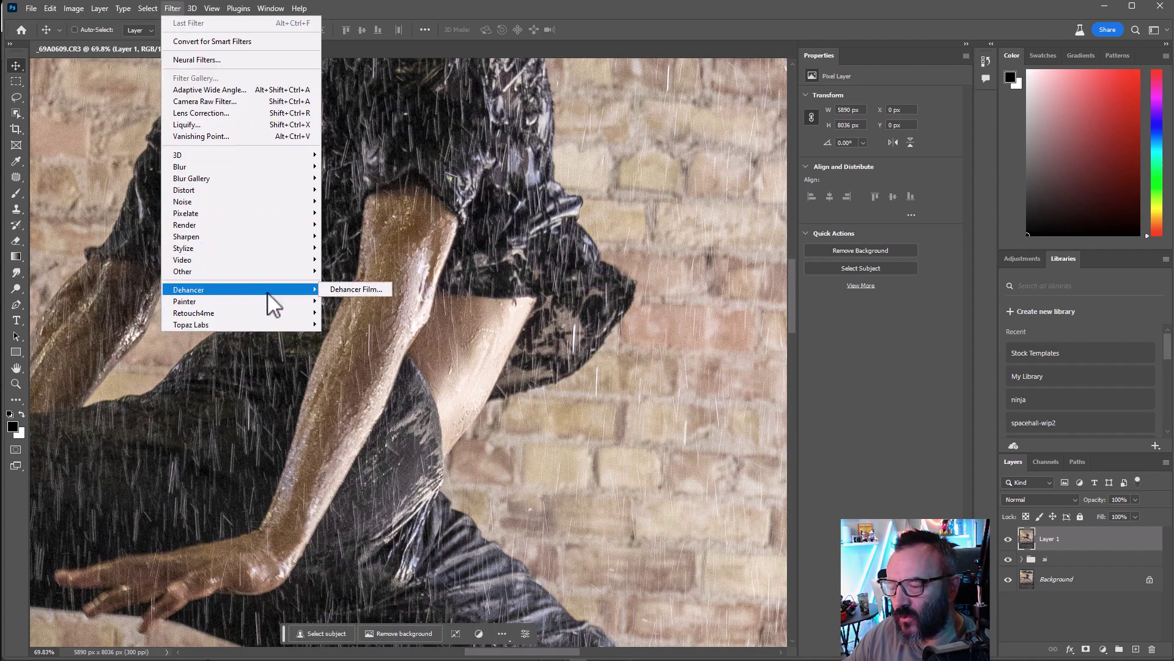
pyautogui.moveTo(259, 327)
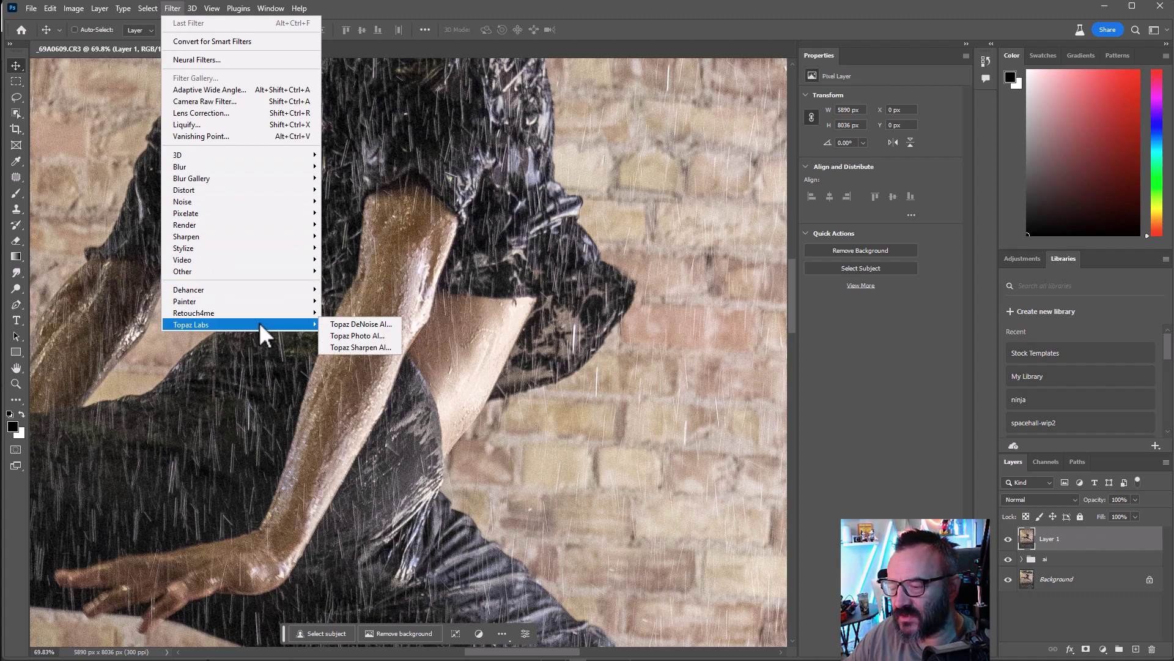
pyautogui.click(350, 325)
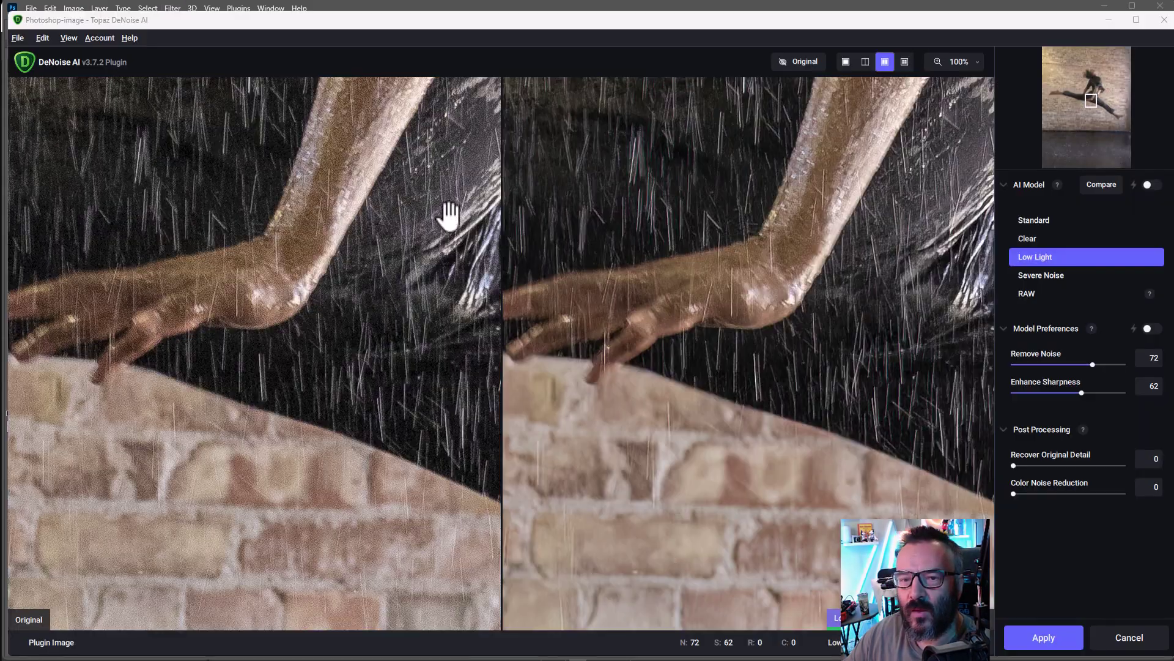
# With the Low Light model, set Remove Noise to 93 and Enhance Sharpness to 32, judging by the dancer's arm.
pyautogui.moveTo(637, 199); pyautogui.dragTo(714, 335)
pyautogui.scroll(2, 689, 336)
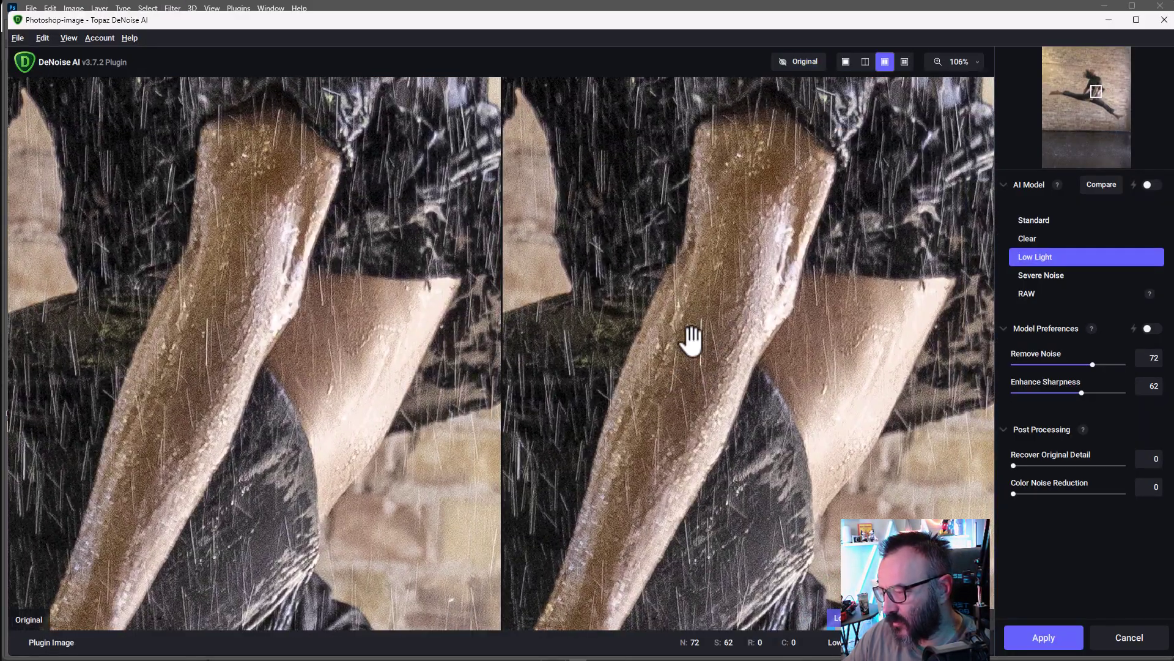
pyautogui.scroll(3, 710, 367)
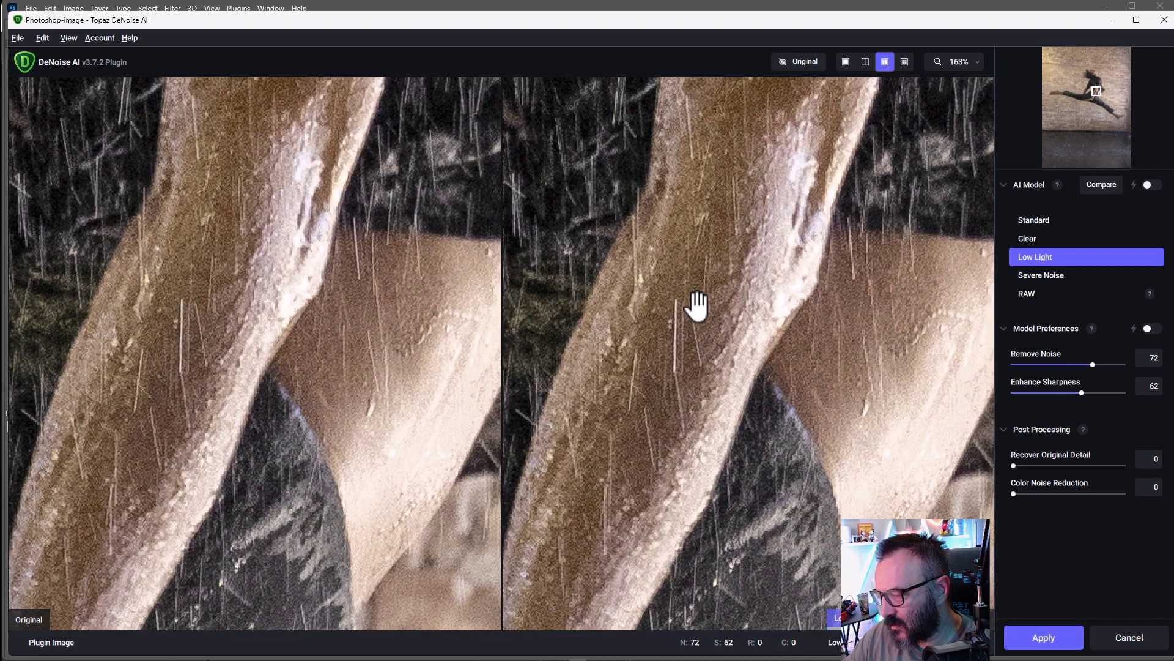
pyautogui.scroll(1, 697, 305)
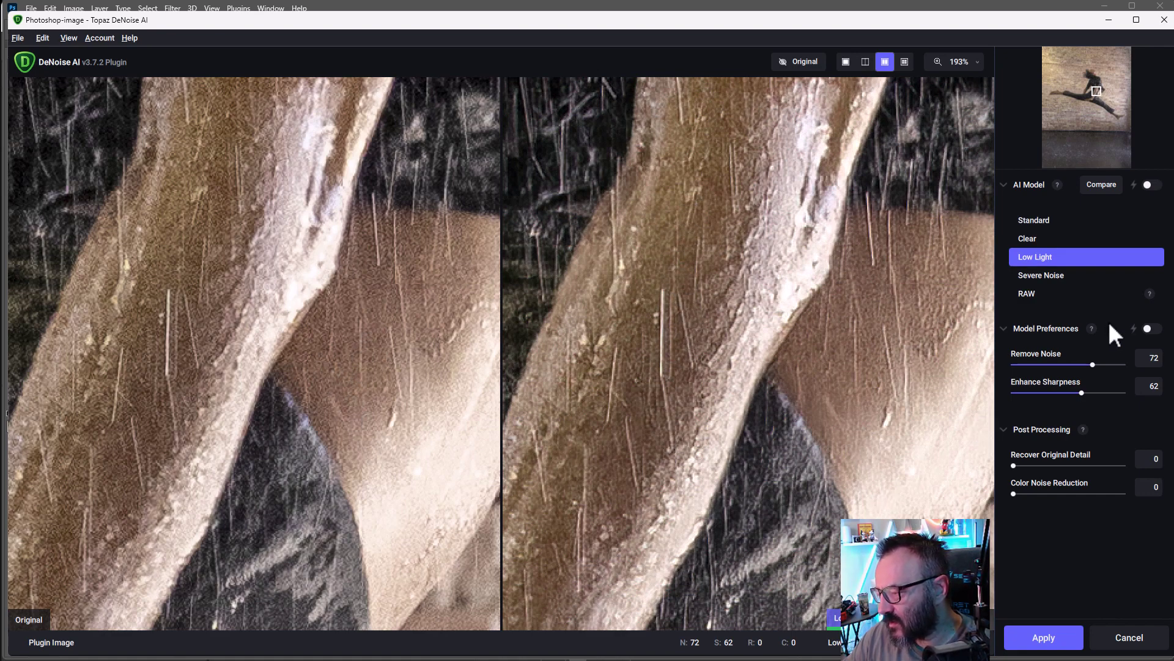
pyautogui.moveTo(1092, 364); pyautogui.dragTo(1093, 393)
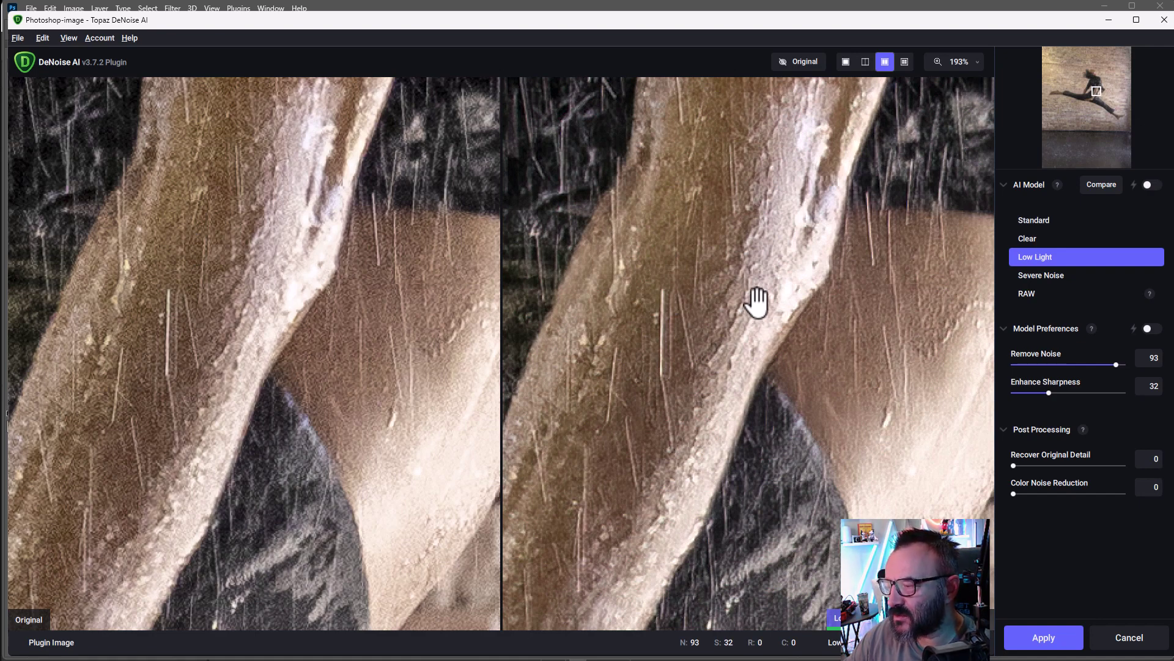
# Check the denoise preview on the dancer's upper arm and wet shirt, and apply the noise reduction to the layer.
pyautogui.moveTo(776, 171); pyautogui.dragTo(679, 479)
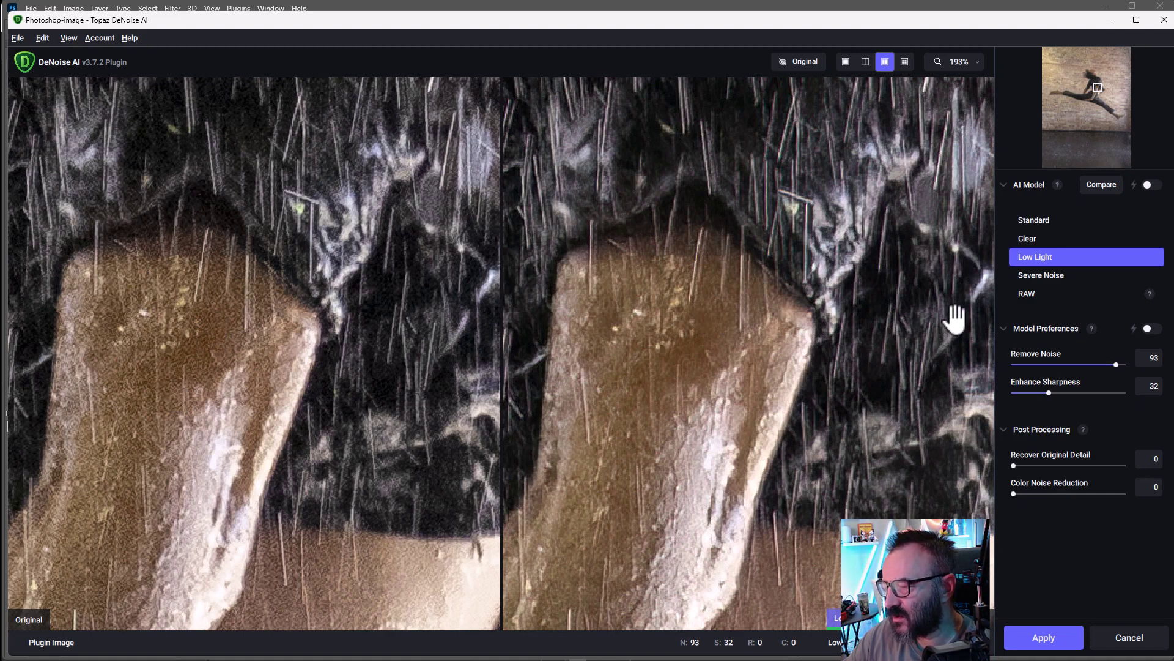
pyautogui.moveTo(144, 118); pyautogui.dragTo(456, 288)
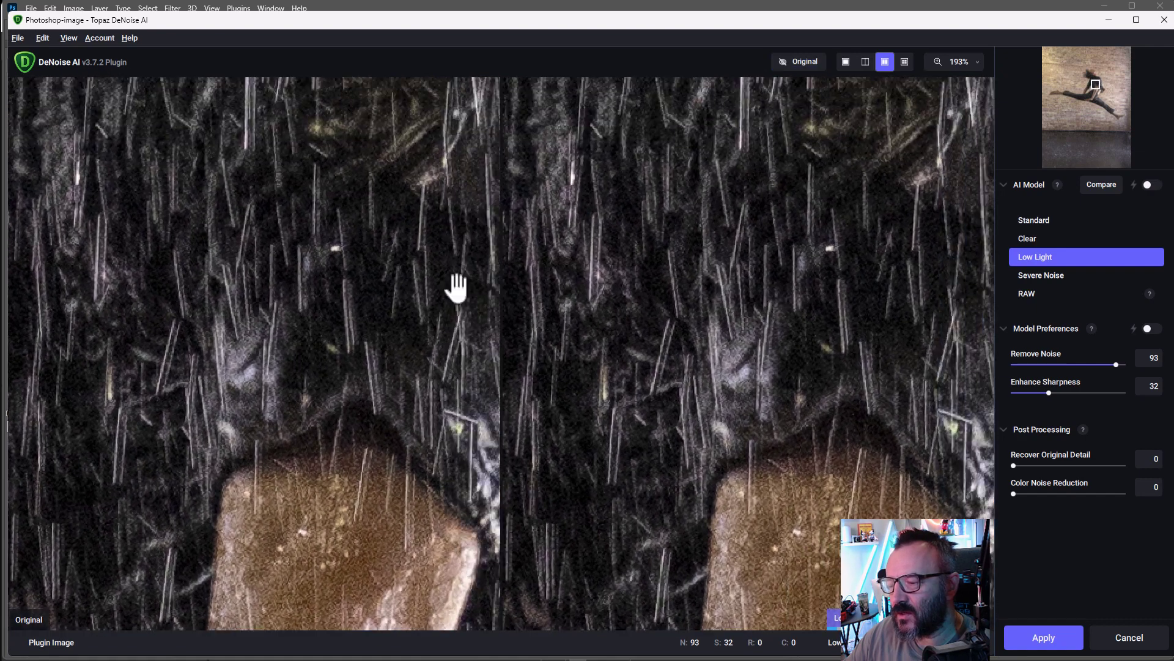
pyautogui.moveTo(809, 162); pyautogui.dragTo(178, 246)
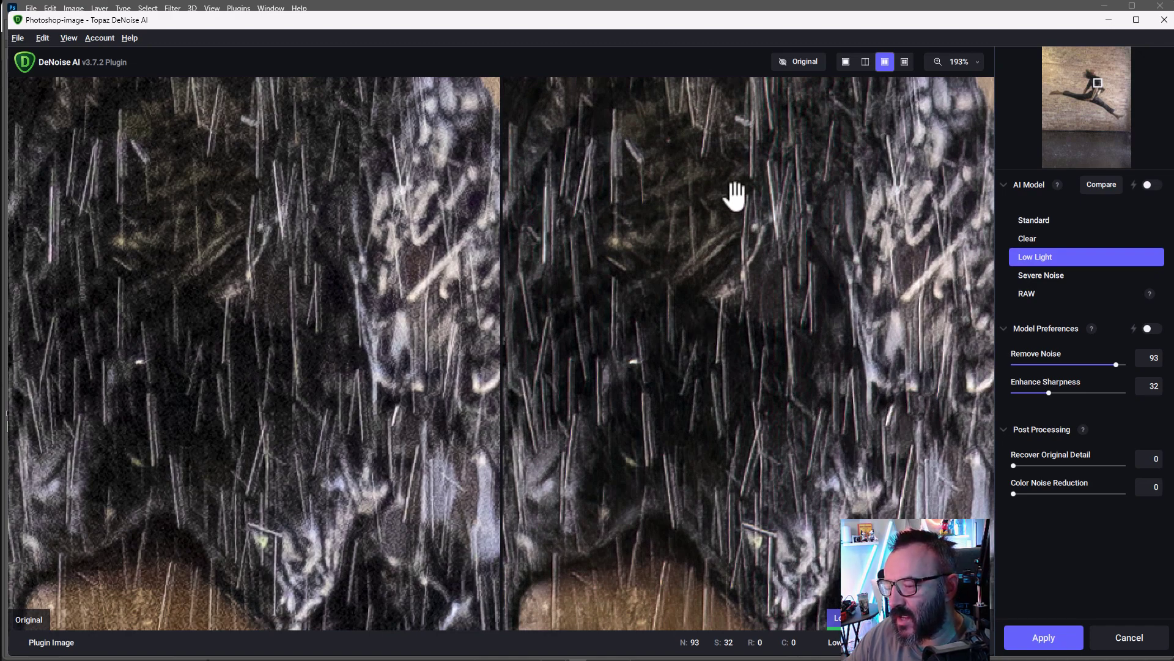
pyautogui.moveTo(658, 441); pyautogui.dragTo(666, 333)
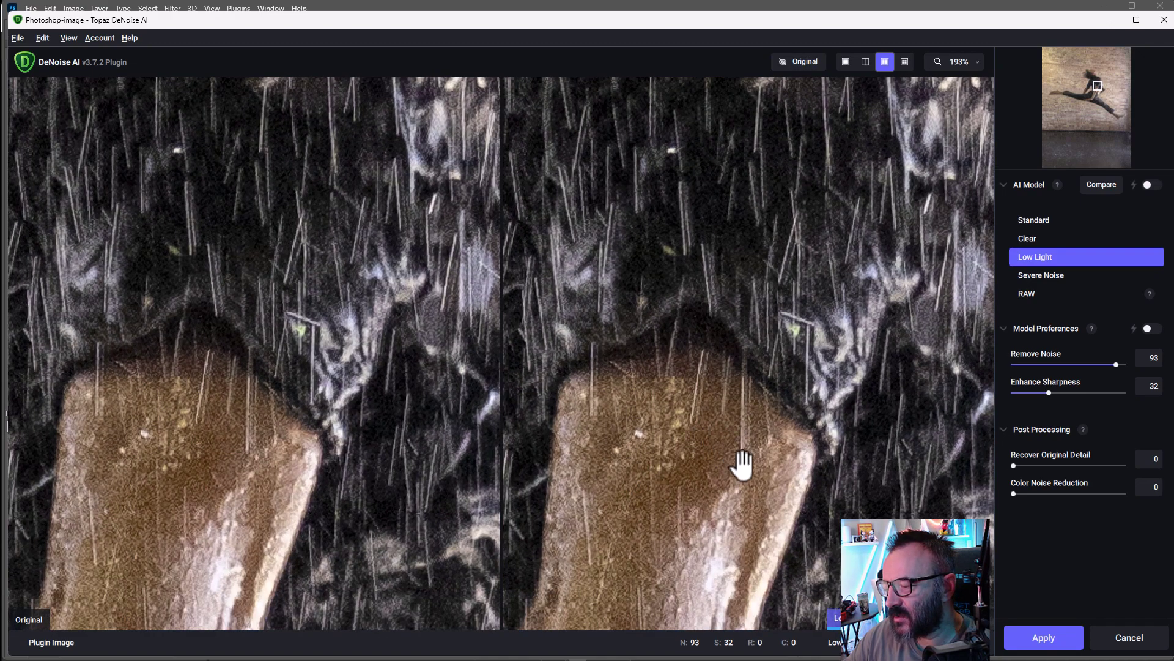
pyautogui.moveTo(738, 426); pyautogui.dragTo(716, 251)
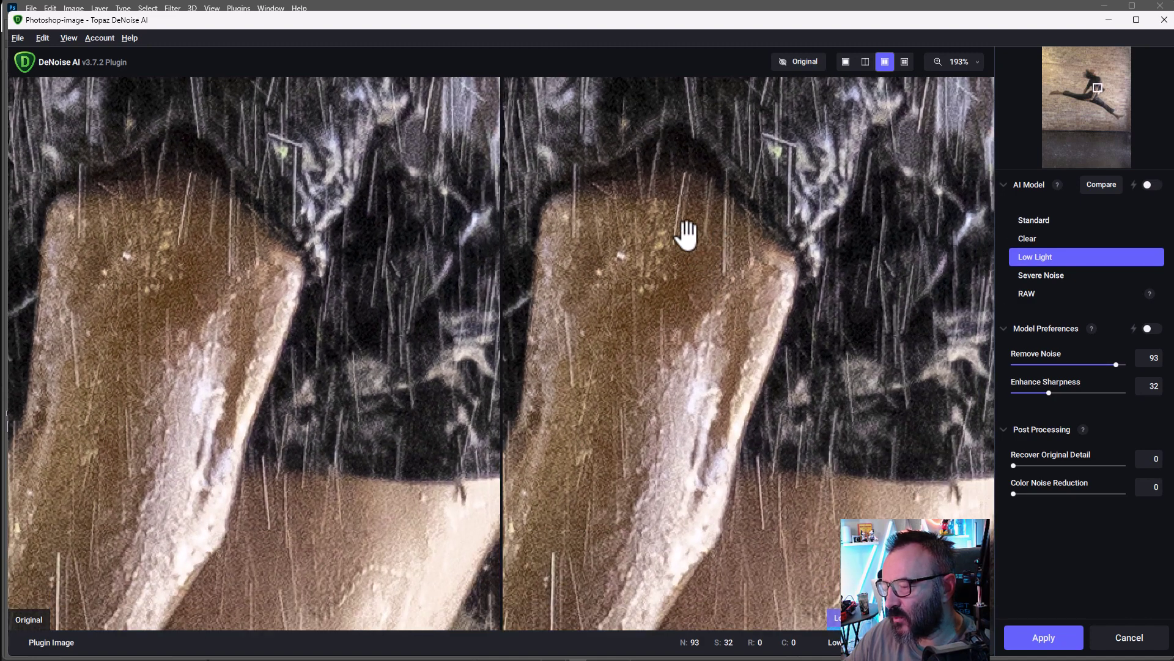
pyautogui.click(1066, 647)
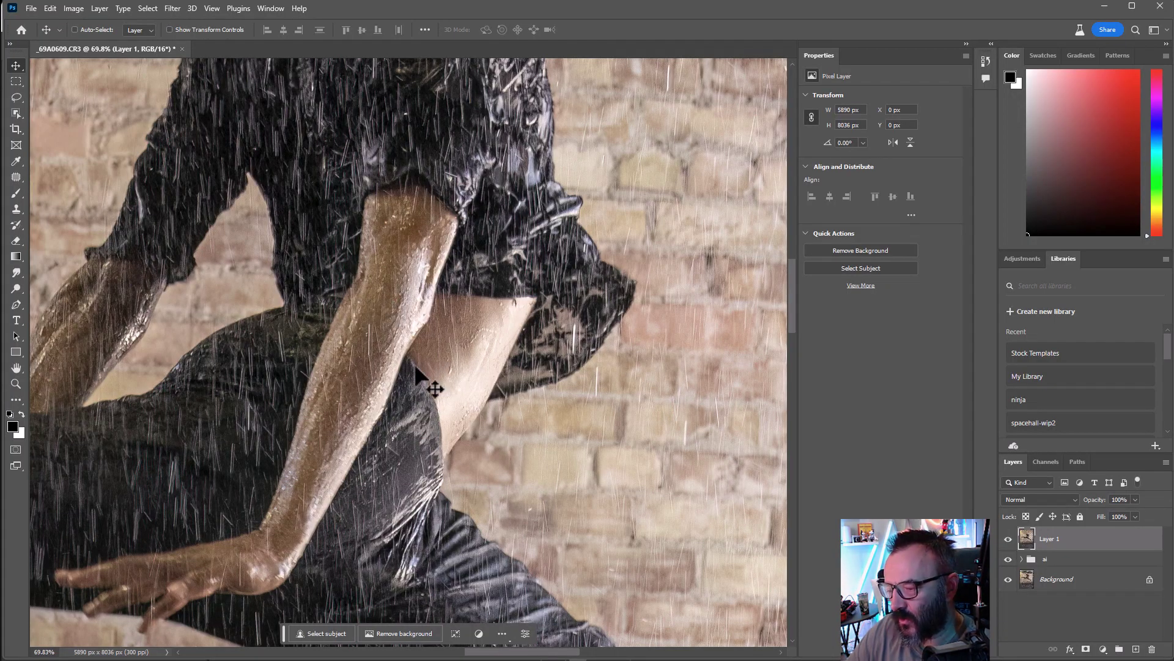
# Compare the dancer's skin with and without the denoised layer up close, leave the layer shown, and inspect the hand.
pyautogui.scroll(5, 423, 377)
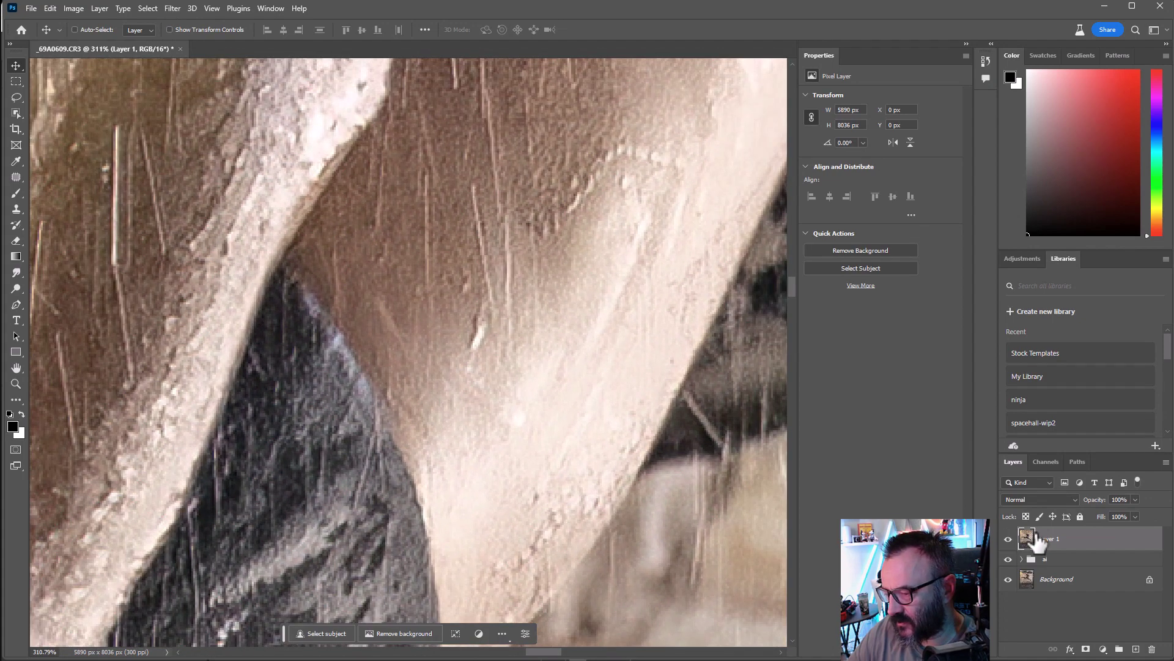
pyautogui.click(1009, 539)
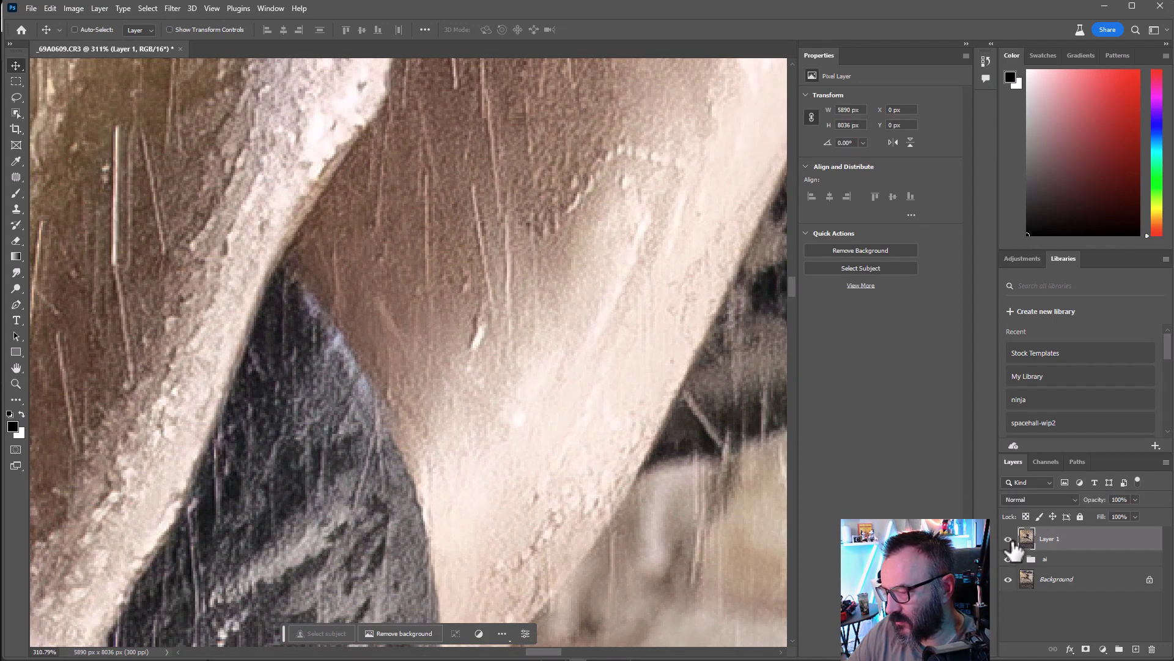
pyautogui.click(1009, 540)
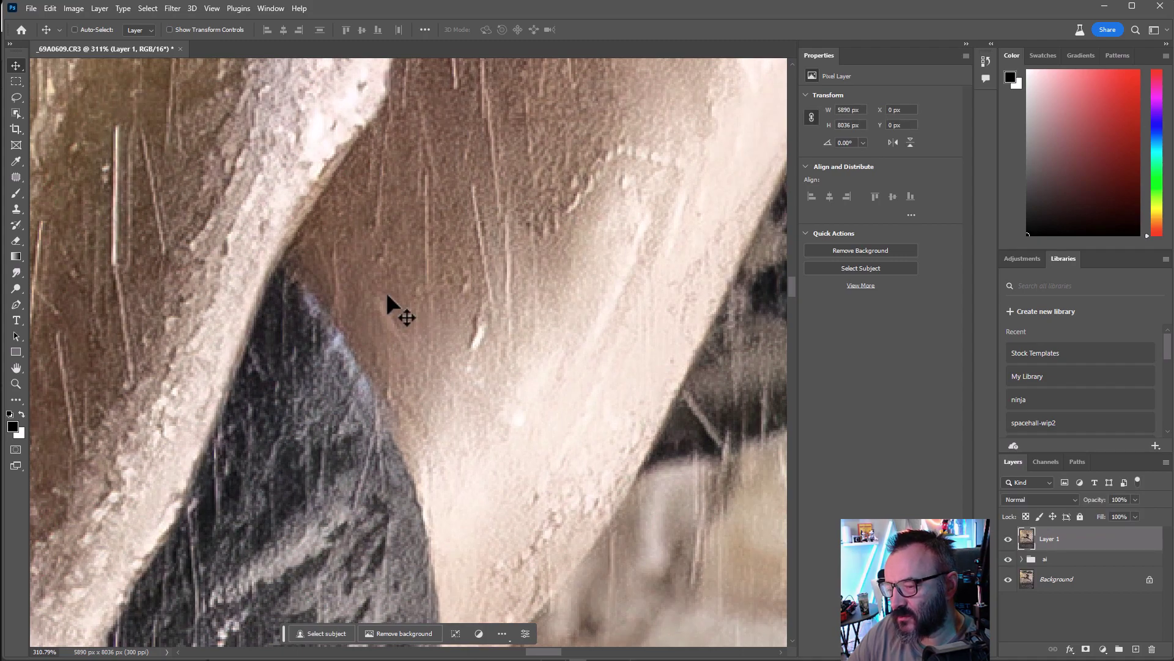
pyautogui.scroll(-8, 388, 296)
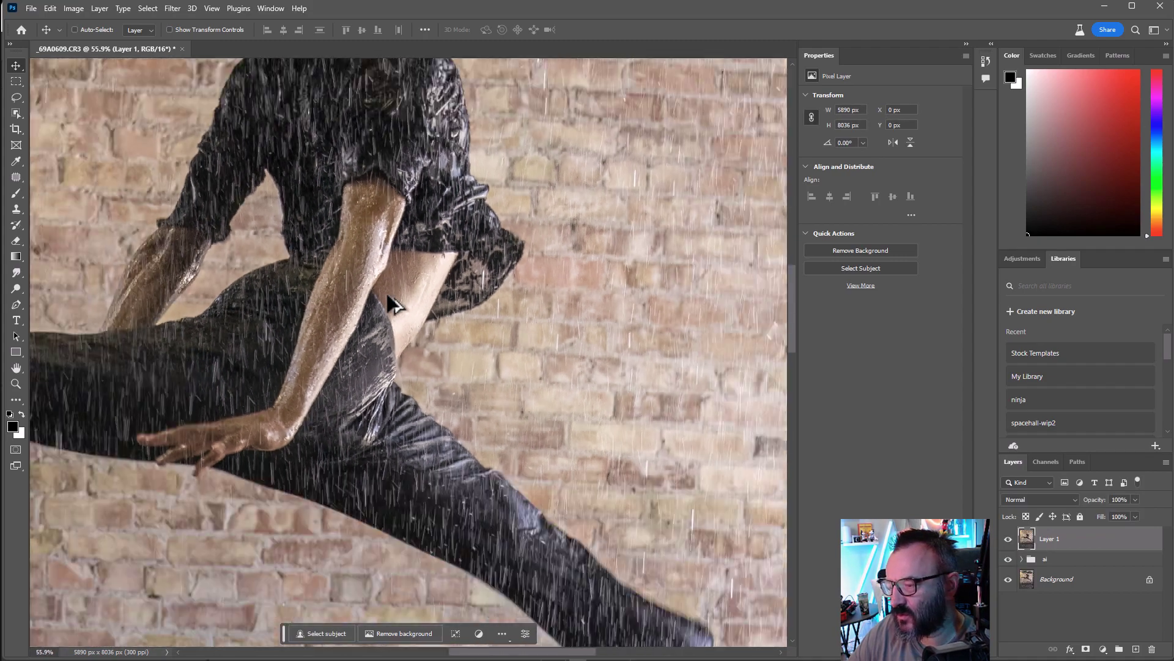
pyautogui.scroll(-3, 387, 296)
pyautogui.hscroll(-2, 444, 283)
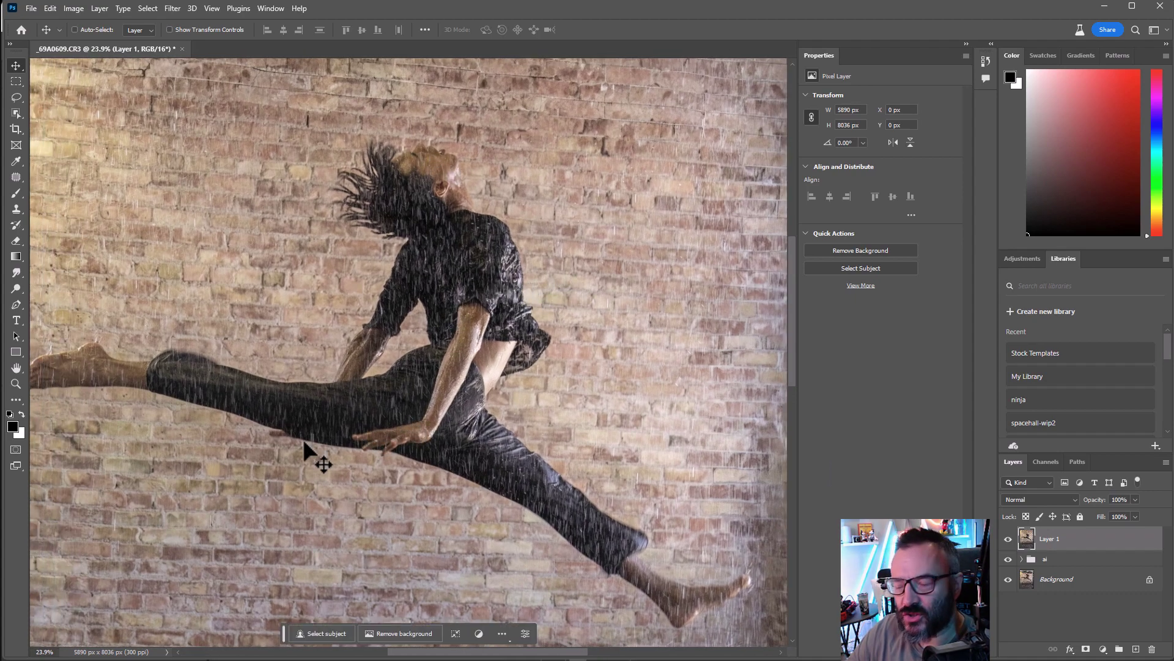
pyautogui.scroll(10, 372, 447)
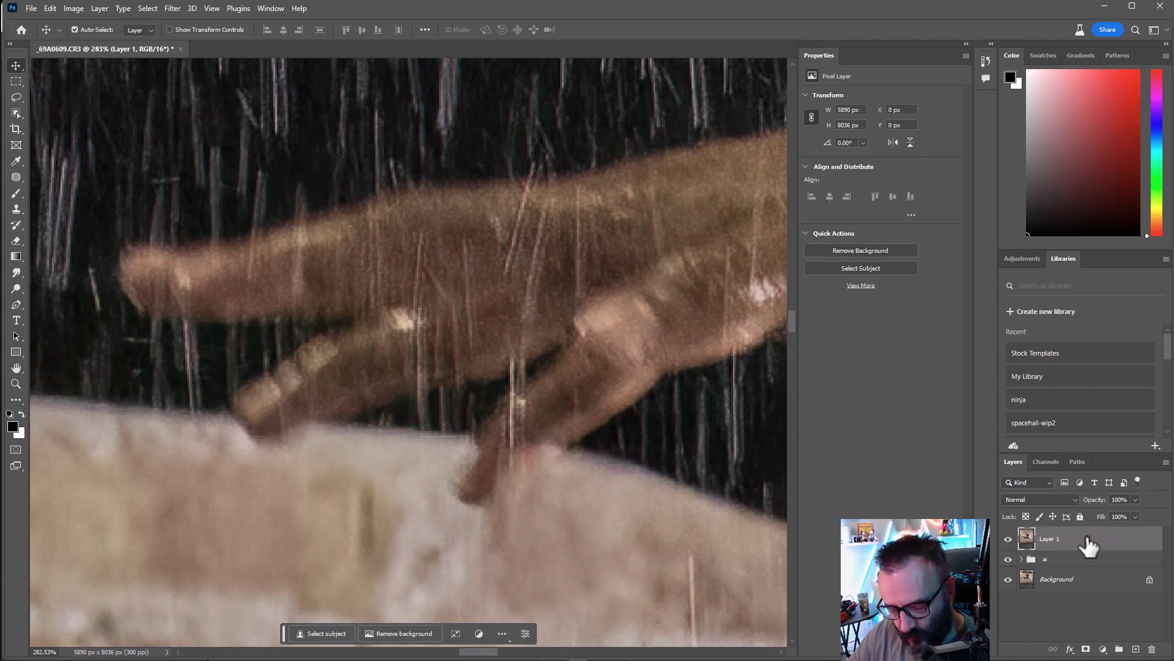
# Stamp all visible layers into another new layer on top and open it in the Topaz Sharpen AI filter.
pyautogui.hotkey('ctrl', 'shift', 'alt', 'n')
pyautogui.hotkey('ctrl', 'shift', 'alt', 'e')
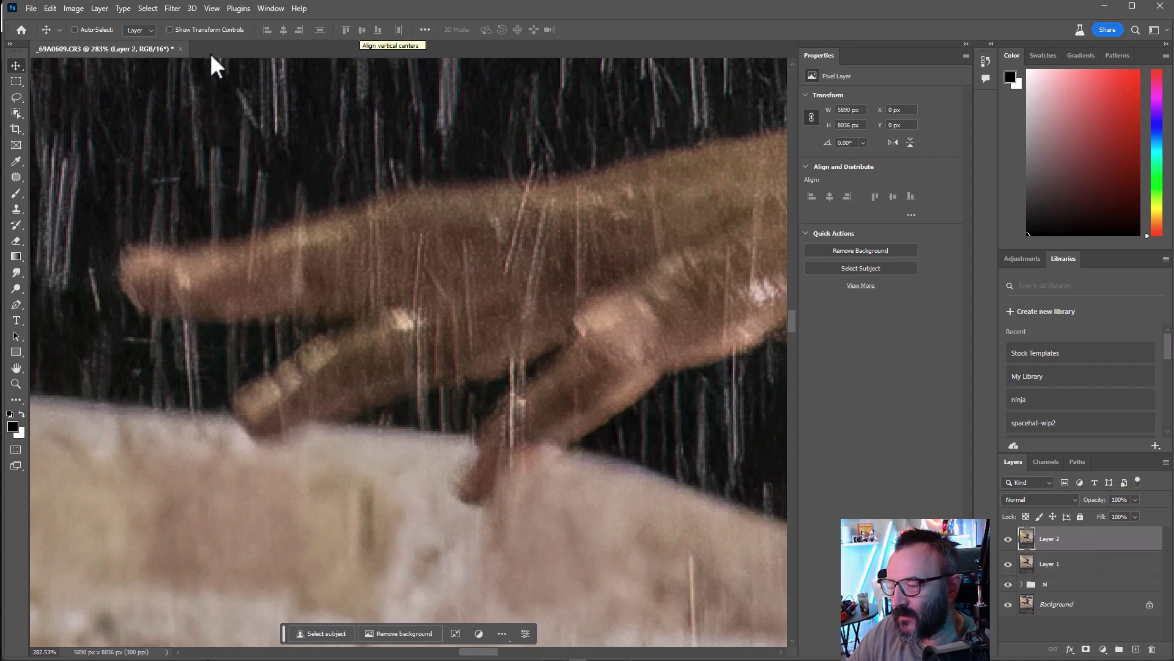
pyautogui.click(174, 9)
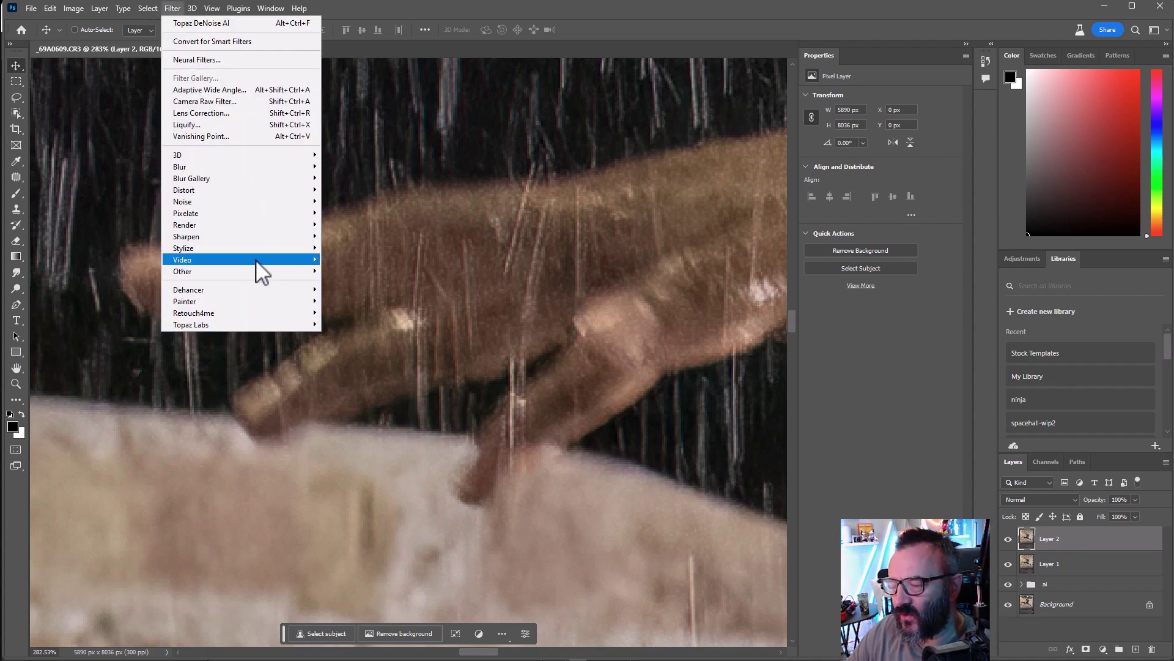
pyautogui.moveTo(259, 327)
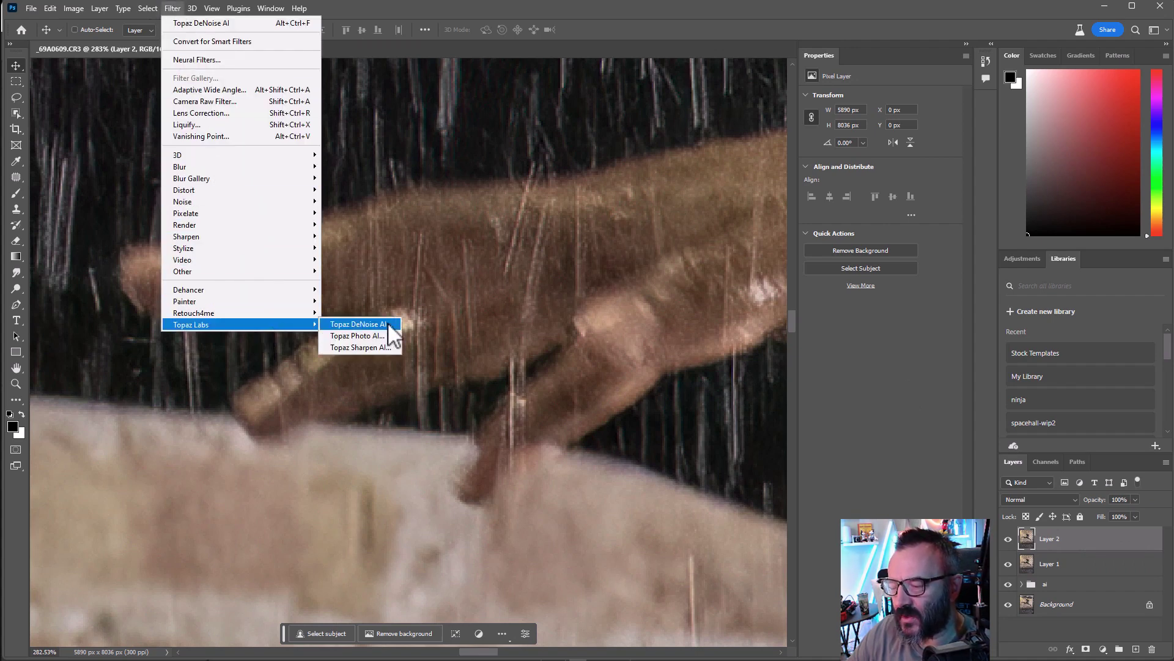
pyautogui.click(369, 347)
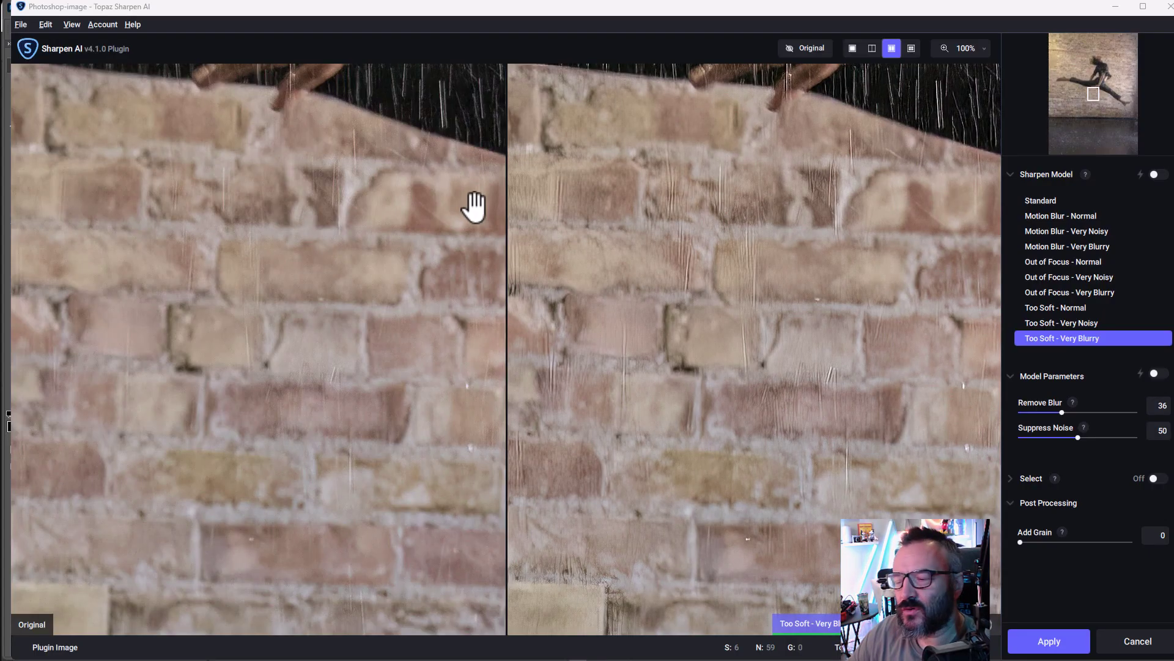
# With the Too Soft - Very Blurry model, set Remove Blur to 59 and Suppress Noise to 19, judging by the dancer's hand.
pyautogui.scroll(3, 854, 294)
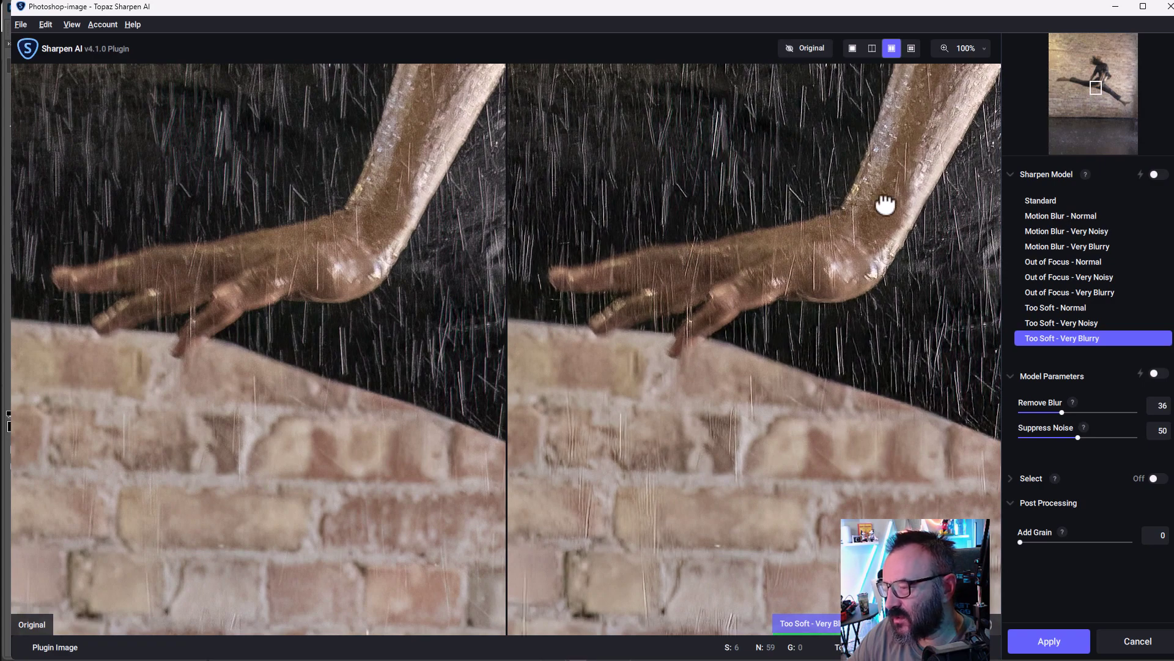
pyautogui.moveTo(885, 204); pyautogui.dragTo(884, 332)
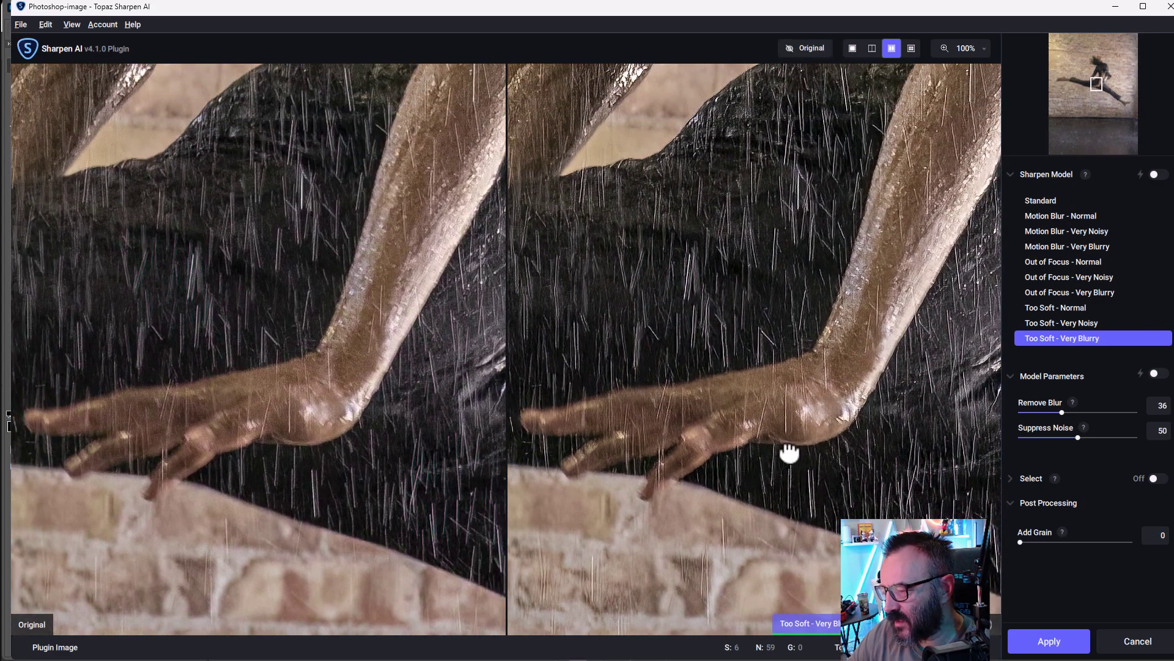
pyautogui.scroll(1, 669, 441)
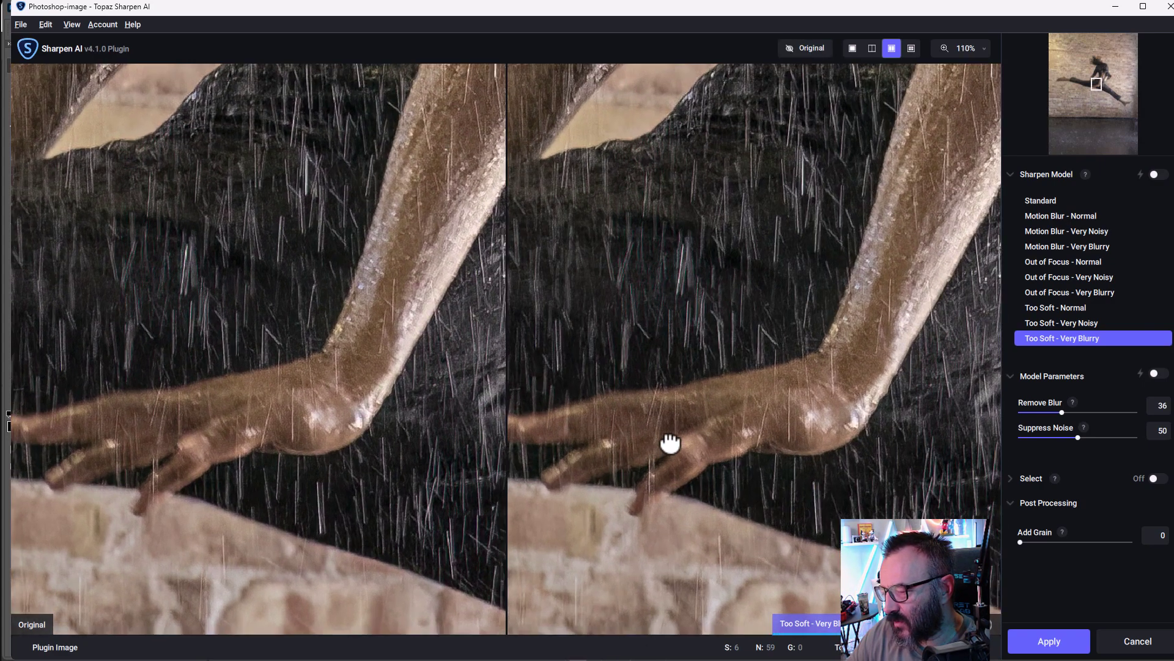
pyautogui.scroll(7, 671, 441)
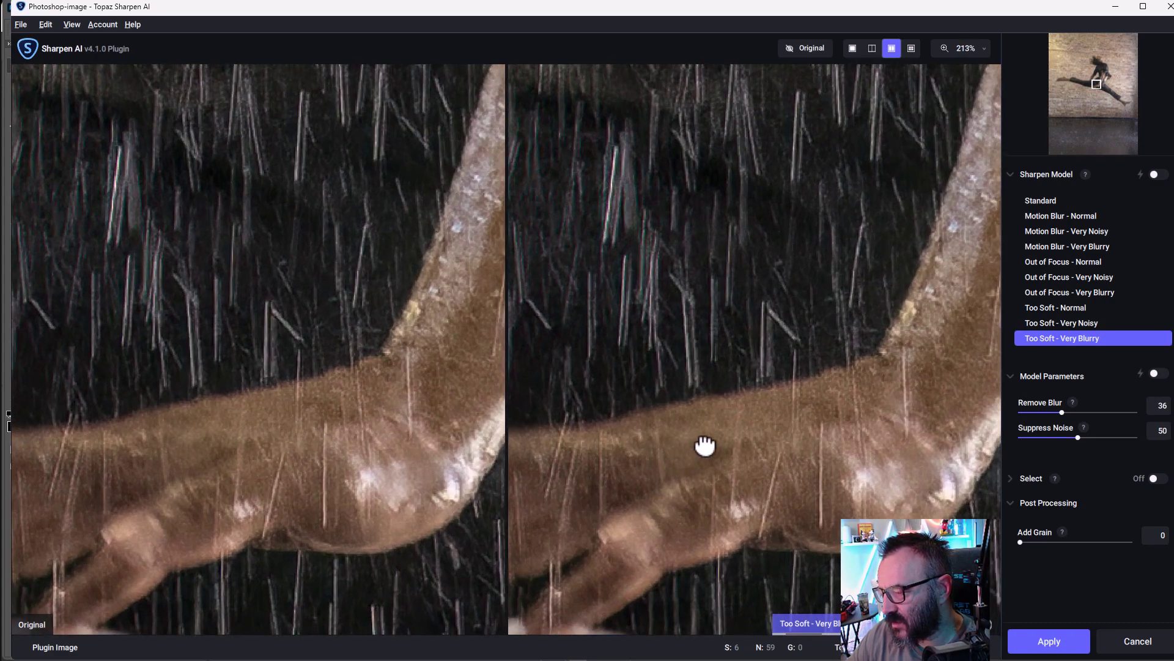
pyautogui.scroll(4, 723, 432)
pyautogui.moveTo(729, 435); pyautogui.dragTo(695, 250)
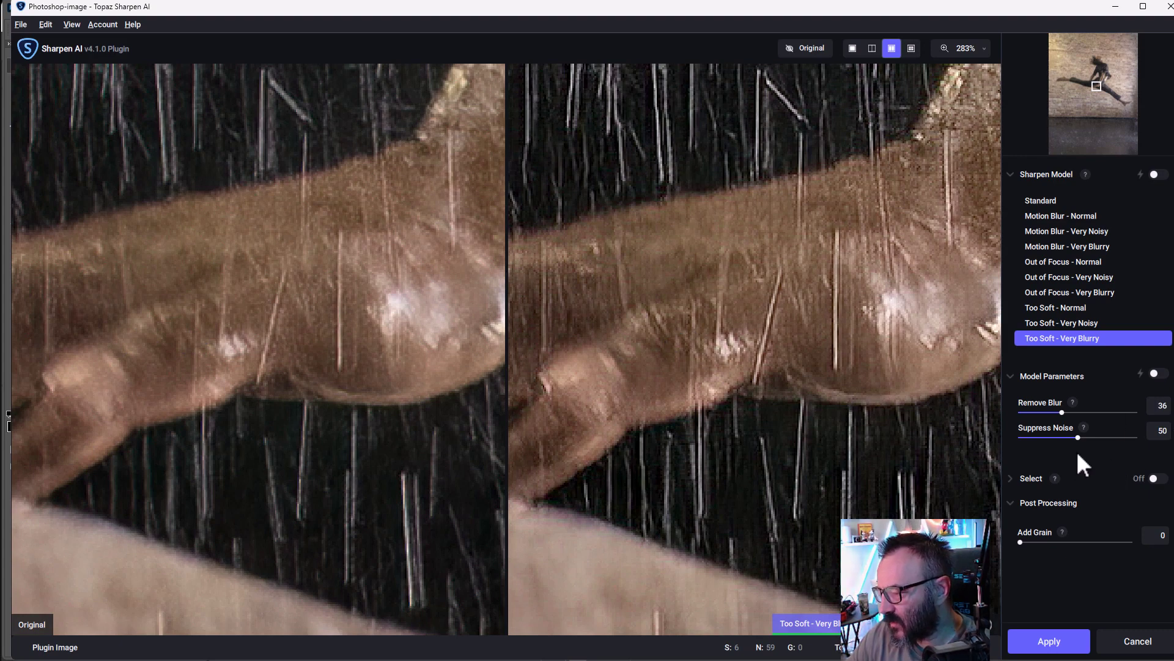
pyautogui.moveTo(1078, 435); pyautogui.dragTo(1091, 413)
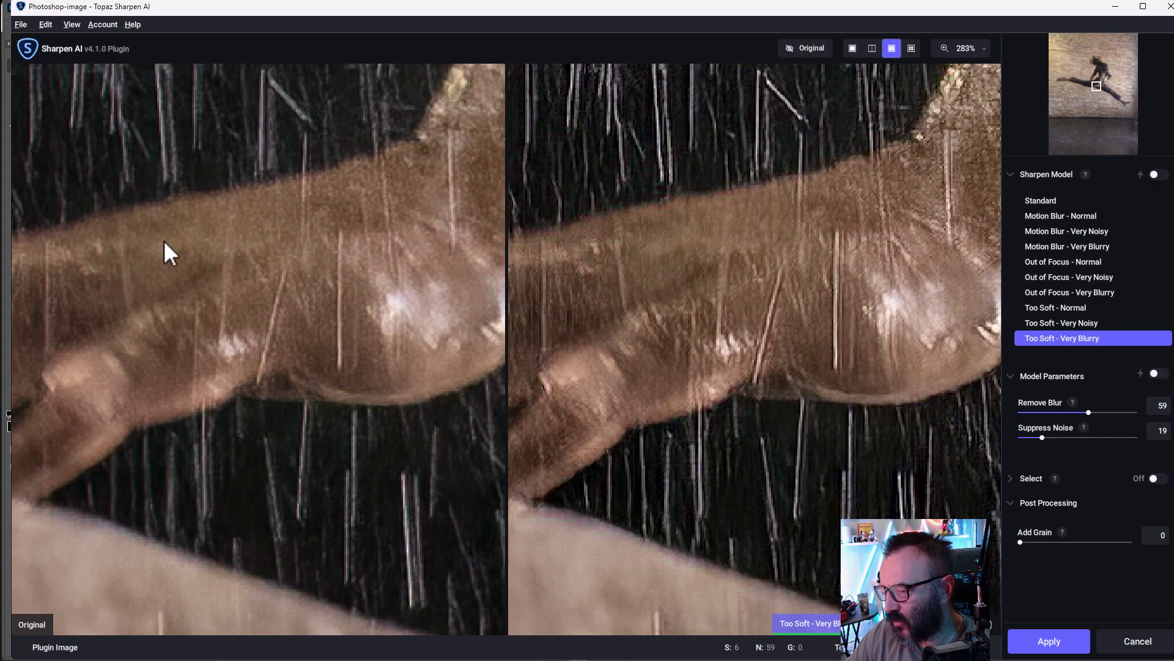
pyautogui.scroll(-5, 754, 299)
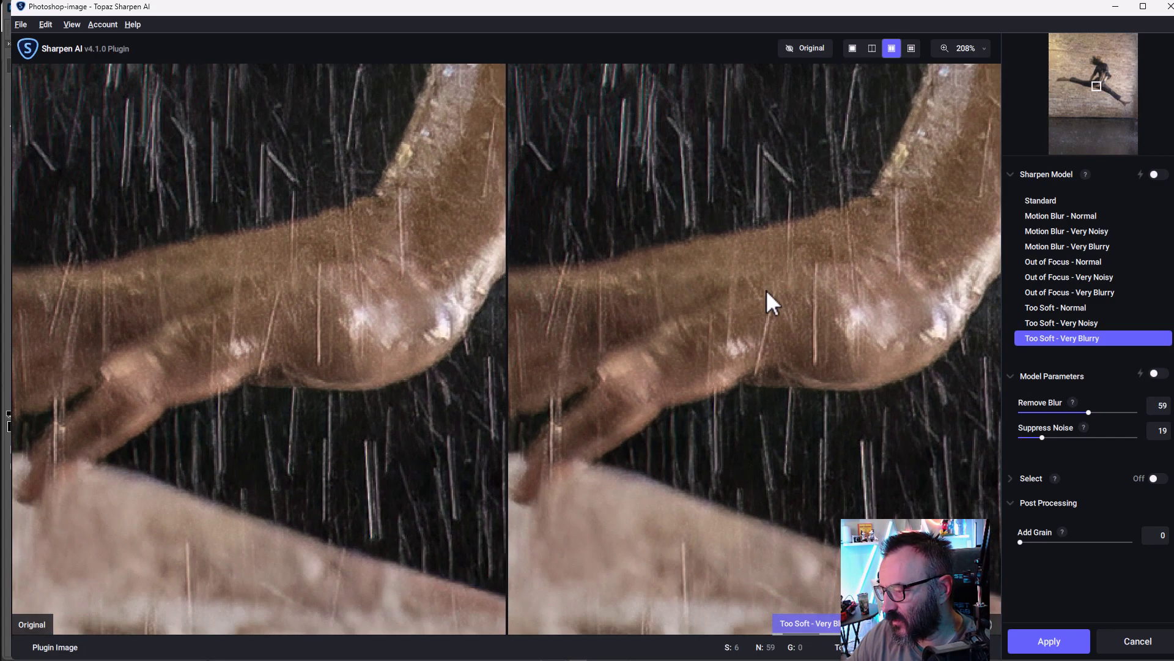
# Check the sharpening preview on the dancer's hand, arm and whole body, and apply the sharpening to the layer.
pyautogui.scroll(-8, 771, 300)
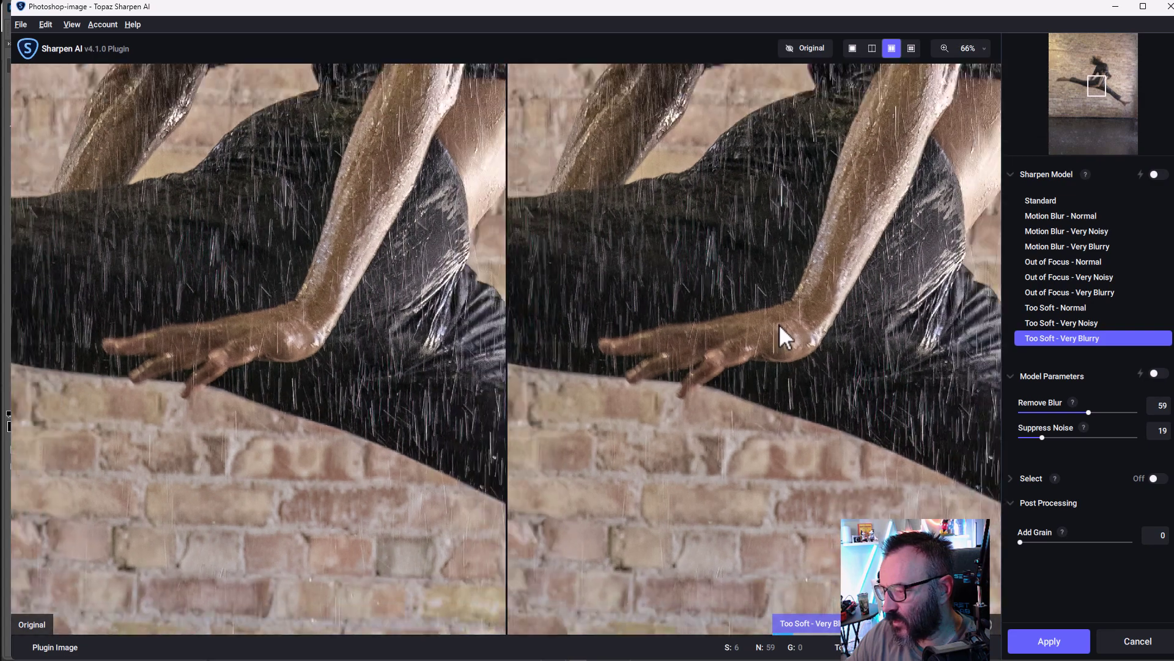
pyautogui.scroll(-4, 779, 325)
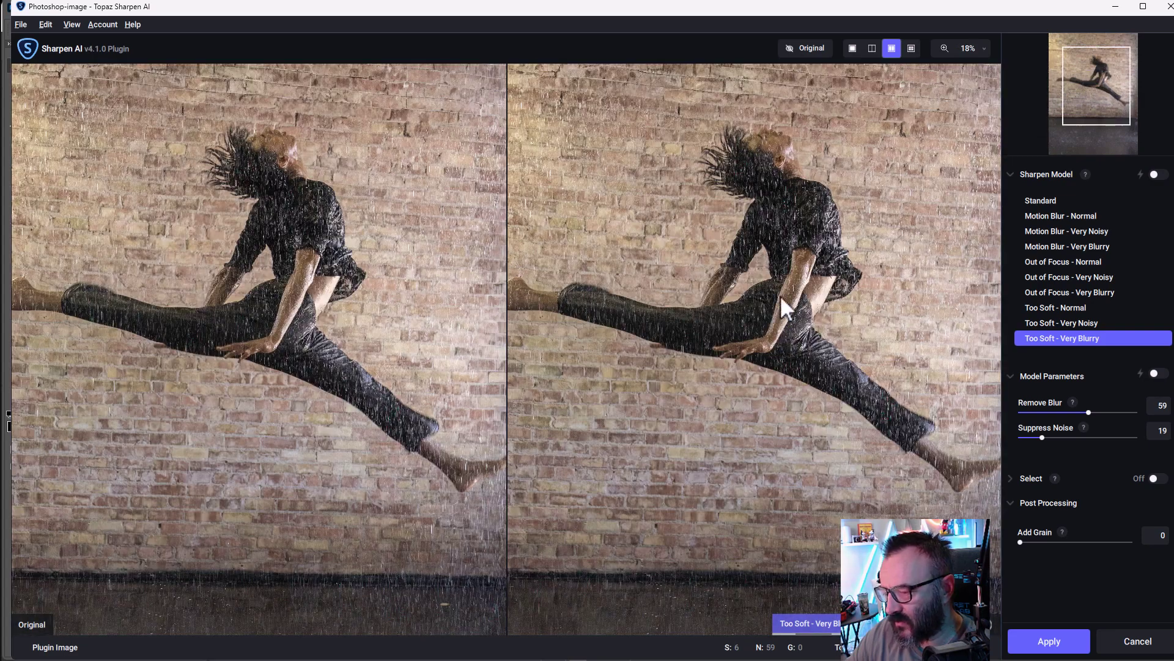
pyautogui.scroll(3, 780, 295)
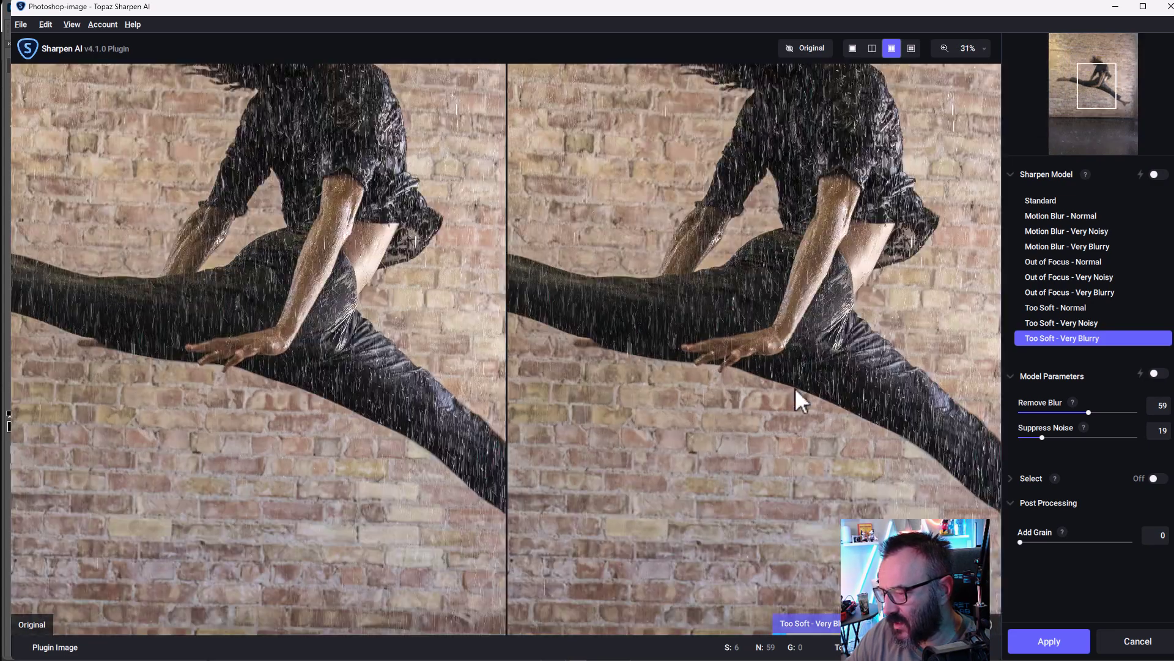
pyautogui.click(1055, 647)
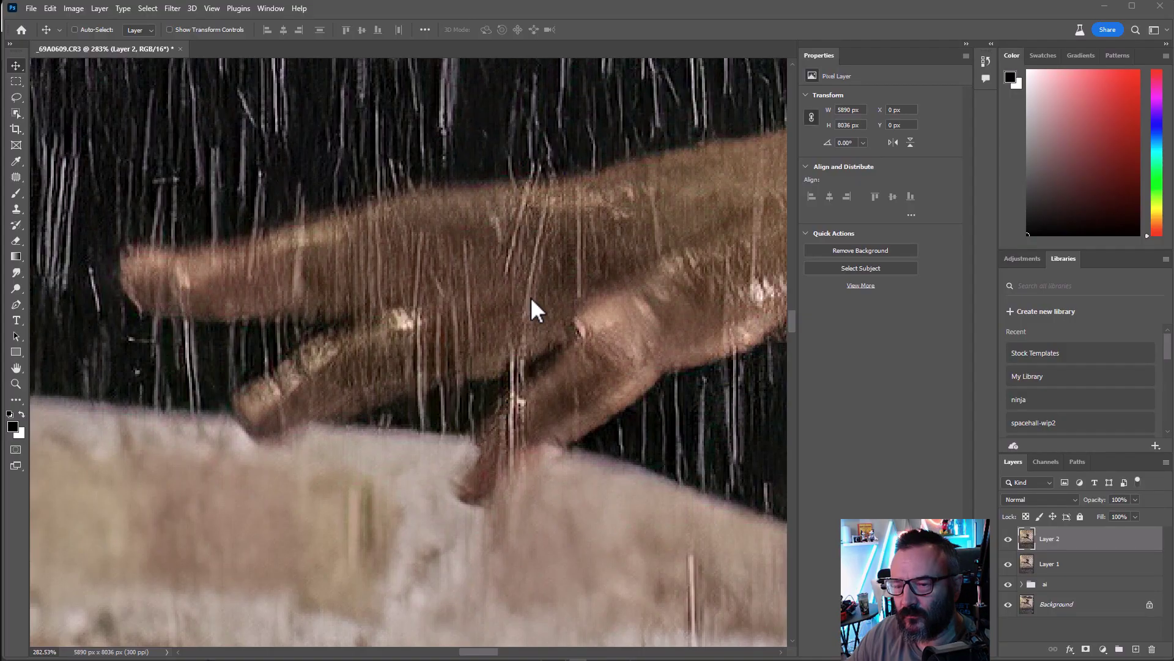
# Inspect the sharpened layer on the dancer's hand up close and across the whole photo.
pyautogui.scroll(-2, 530, 296)
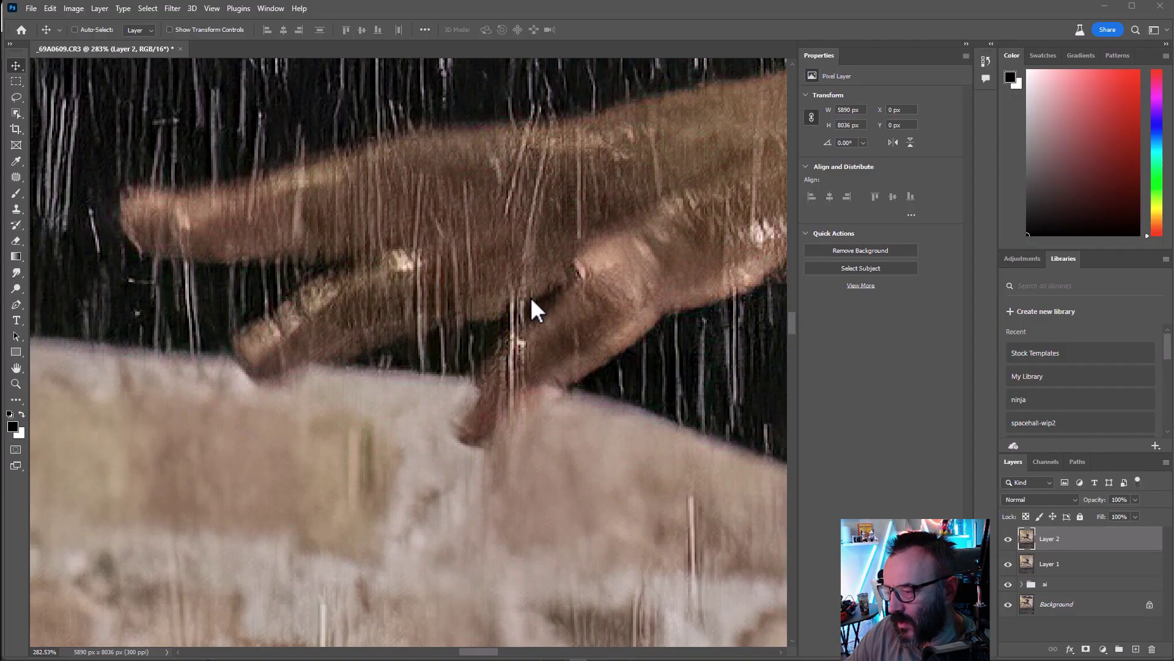
pyautogui.scroll(-5, 531, 297)
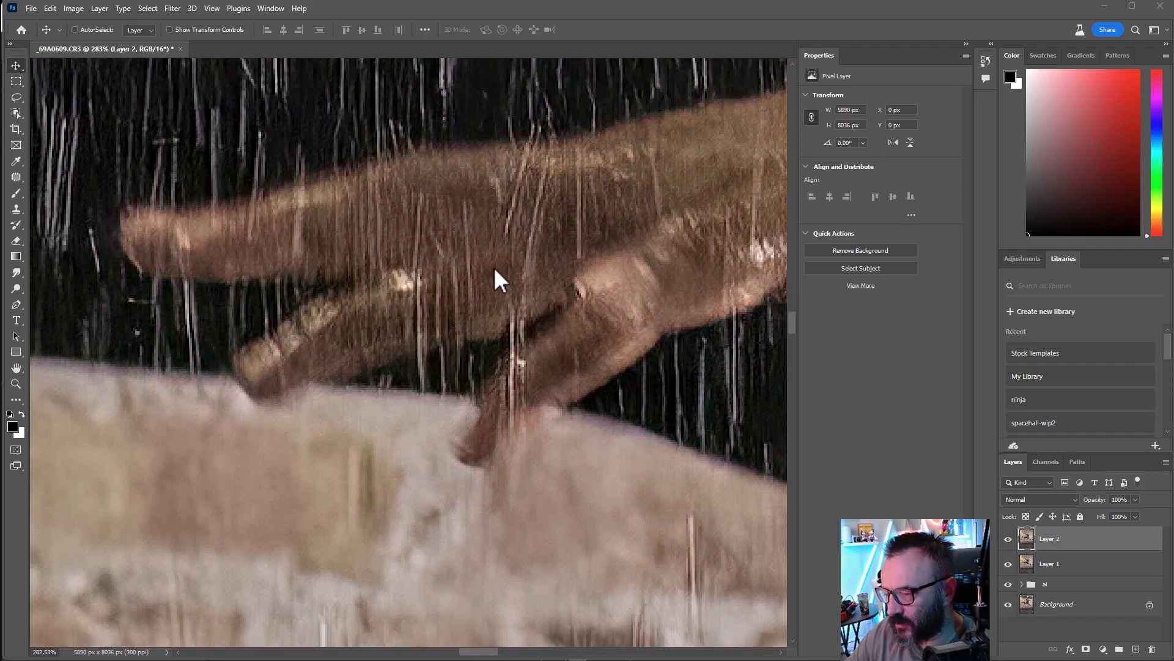
pyautogui.scroll(-8, 495, 291)
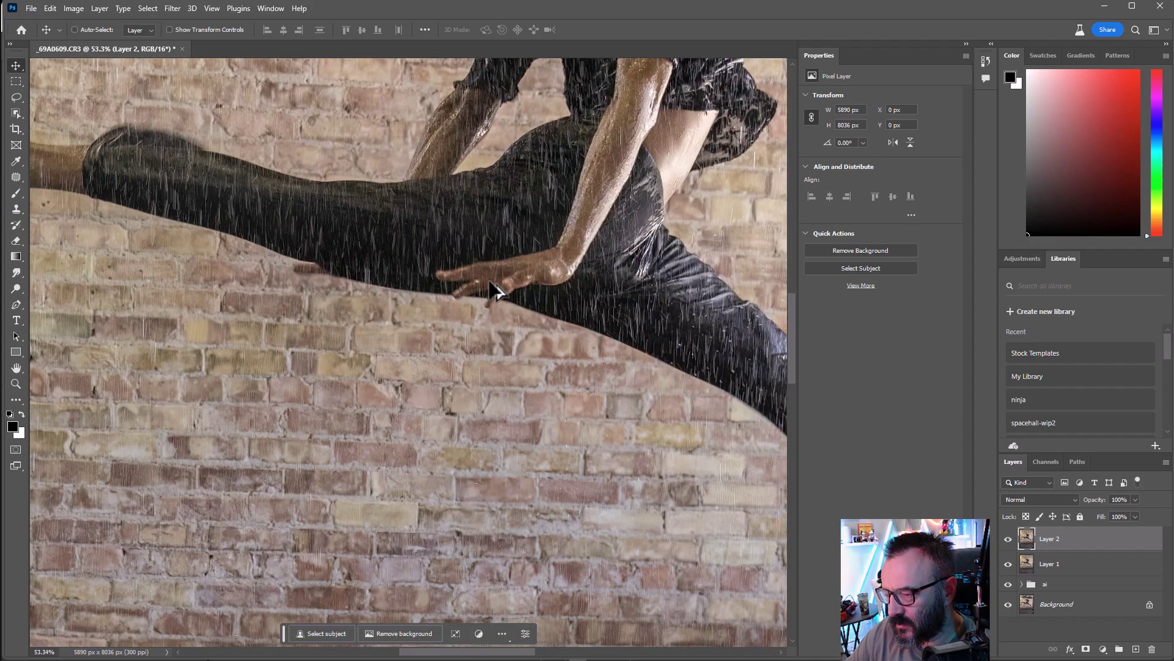
pyautogui.scroll(1, 495, 290)
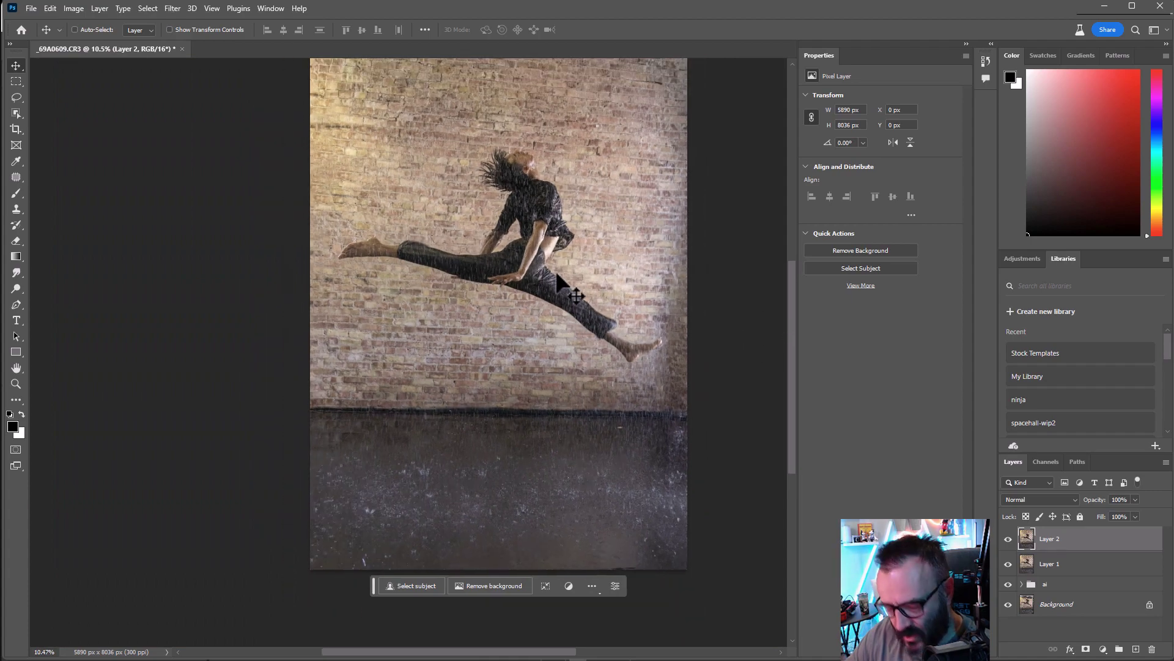
pyautogui.scroll(-2, 562, 294)
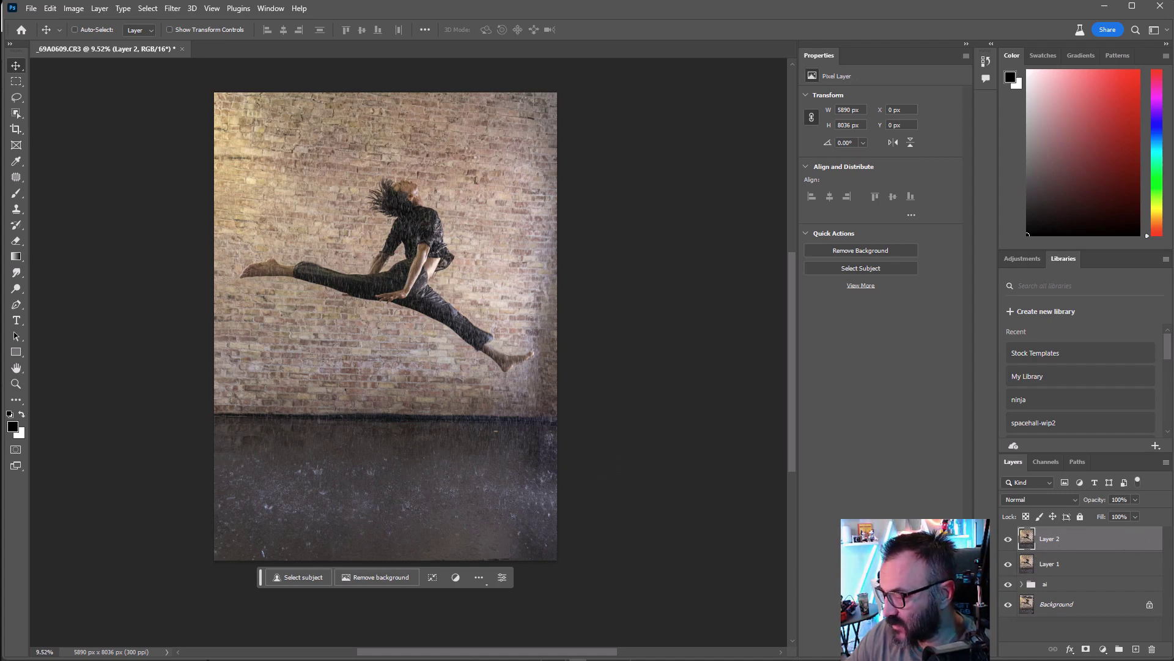
pyautogui.scroll(1, 333, 187)
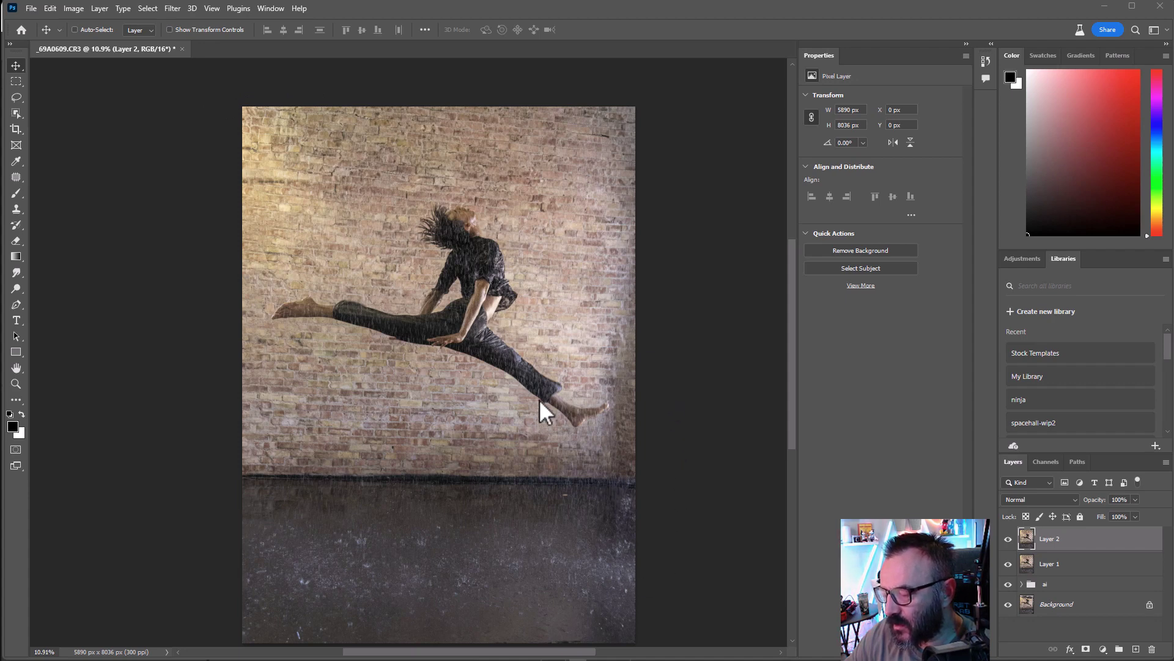
pyautogui.scroll(-2, 539, 399)
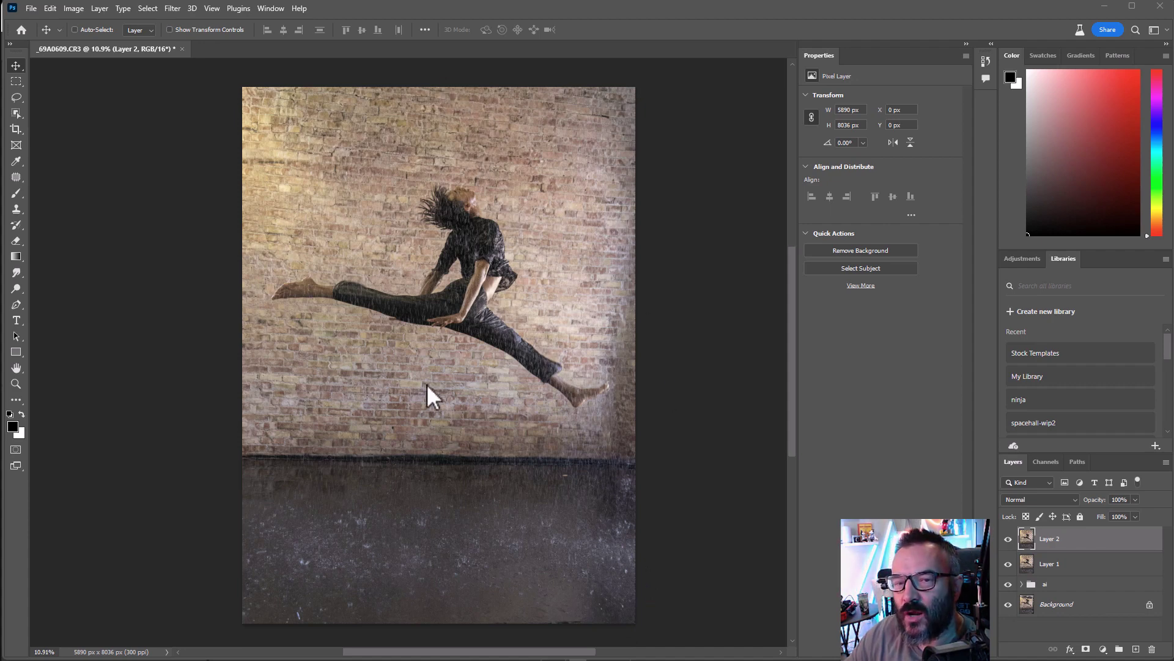
# Add a new layer on top, fill it with 50% Gray and set its blend mode to Soft Light.
pyautogui.click(1136, 649)
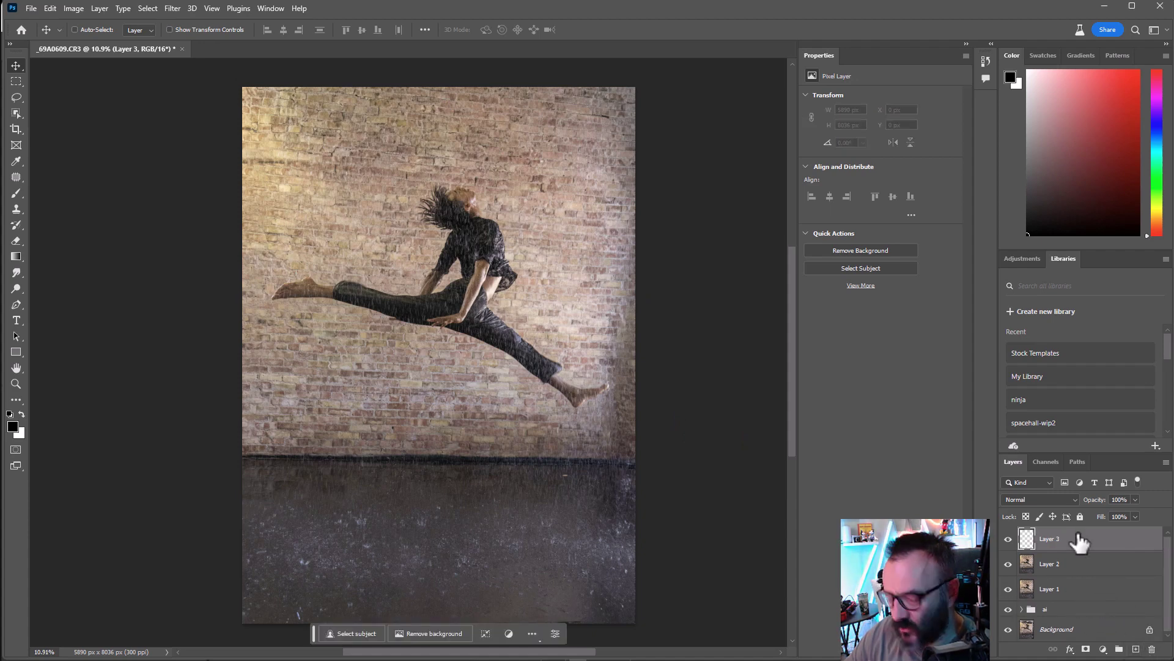
pyautogui.press('i')
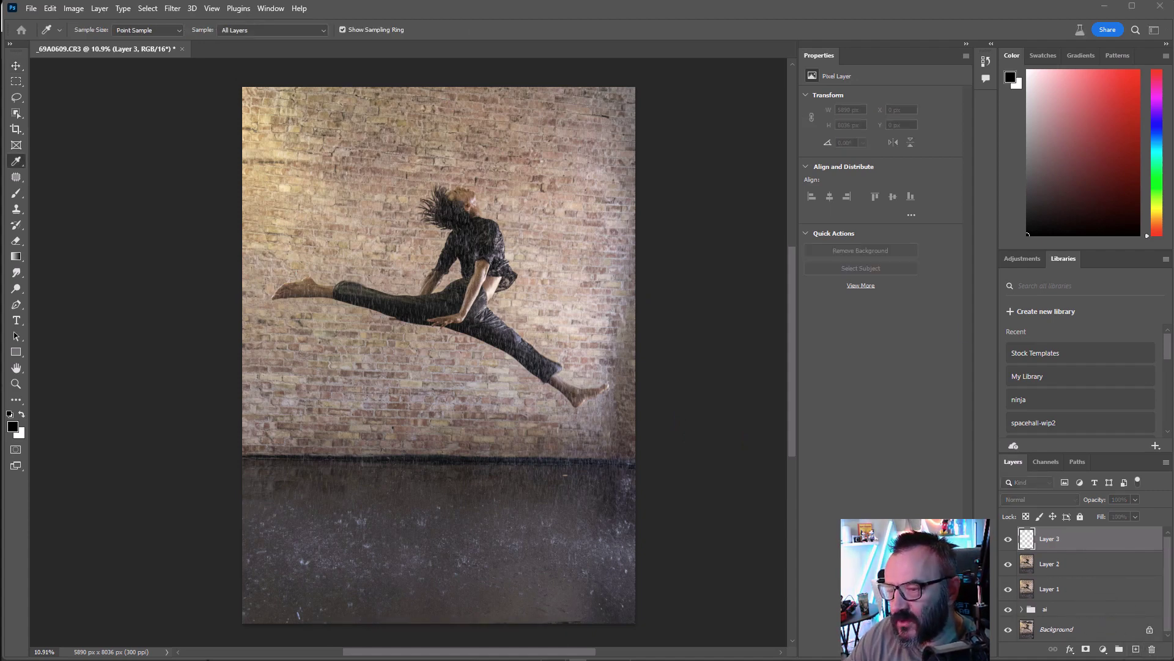
pyautogui.hotkey('shift', 'F5')
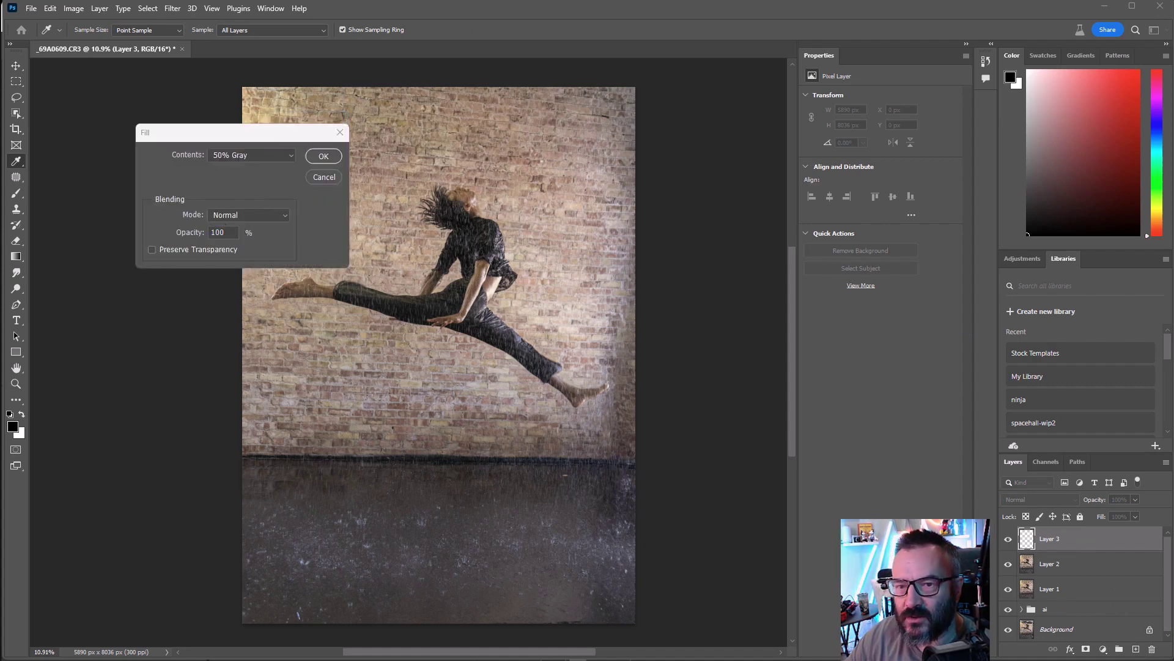
pyautogui.click(322, 154)
pyautogui.press('v')
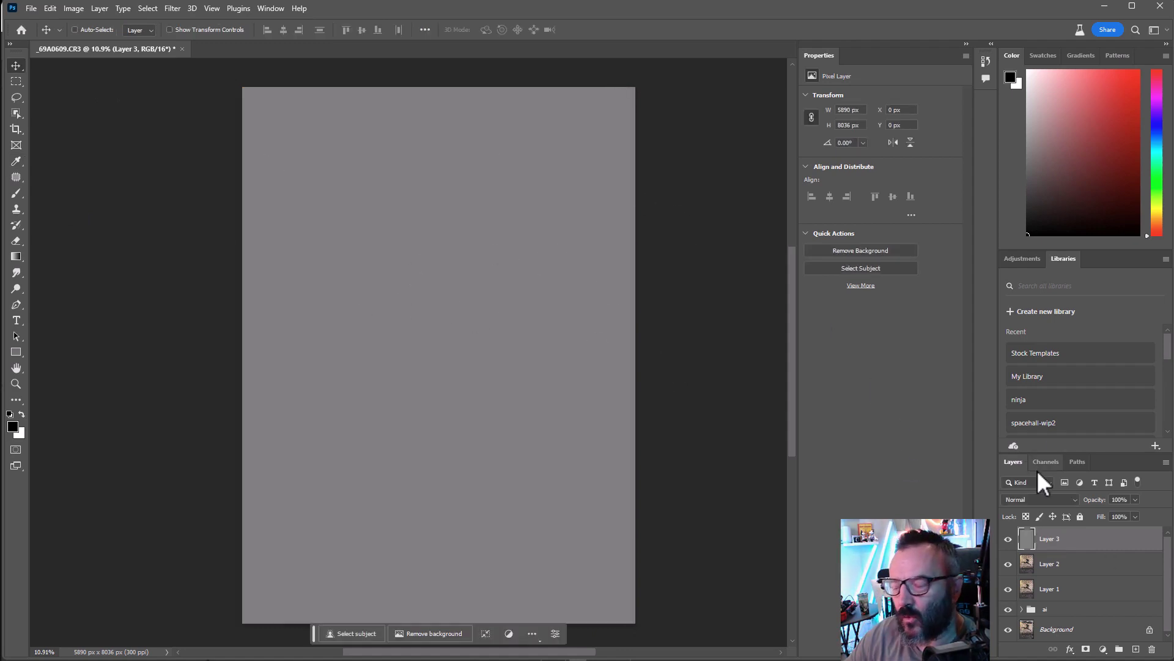
pyautogui.click(1061, 498)
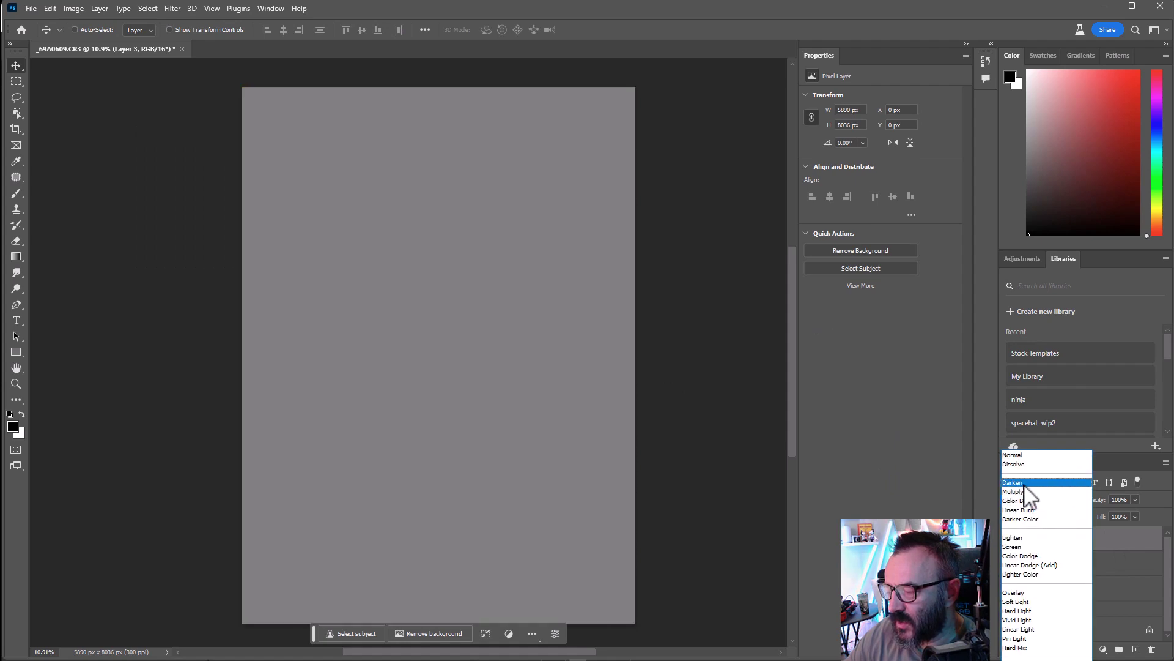
pyautogui.click(1054, 602)
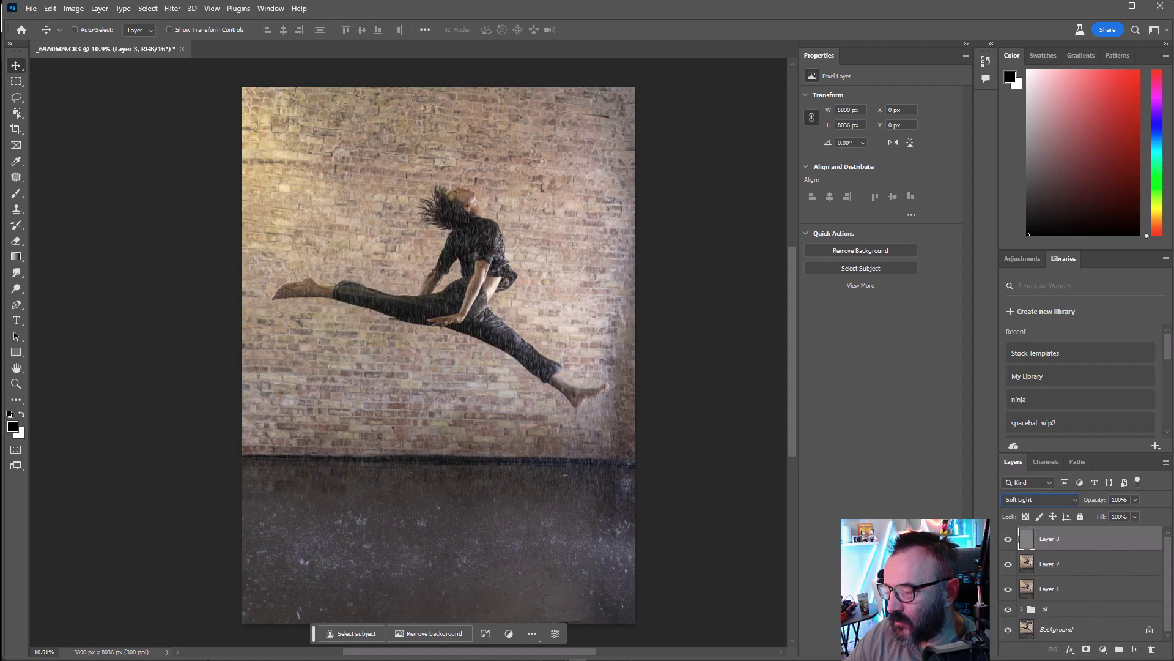
# Dodge and burn the photo on the gray layer with a soft round 2000 px brush at 10% opacity, using black and white.
pyautogui.click(14, 193)
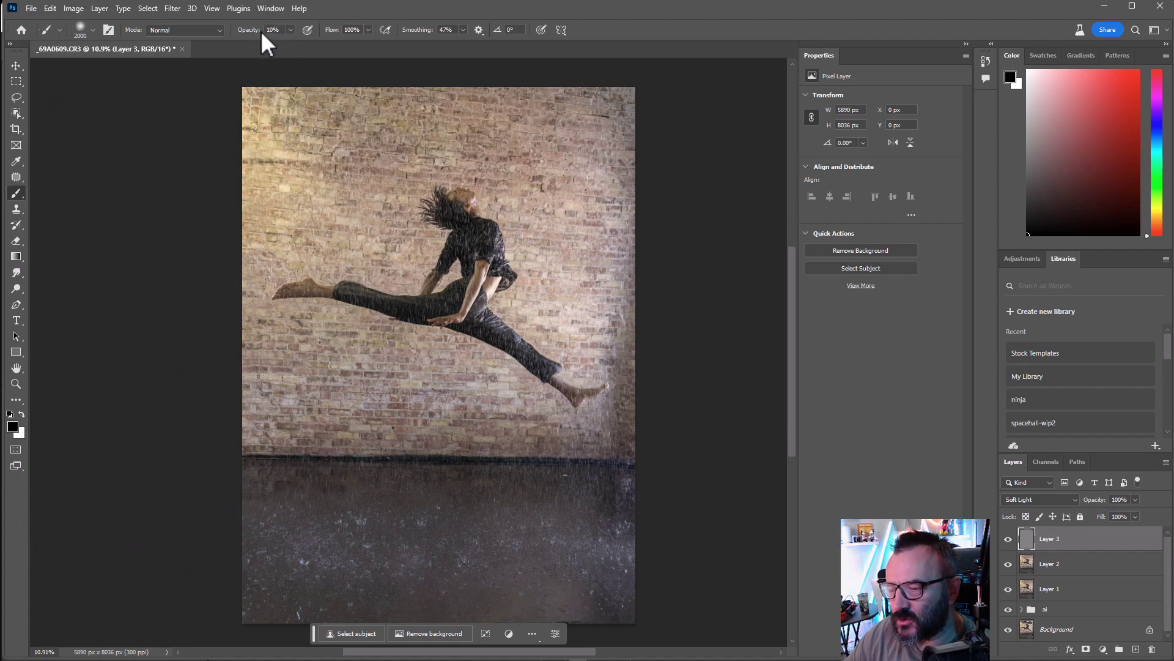
pyautogui.rightClick(320, 174)
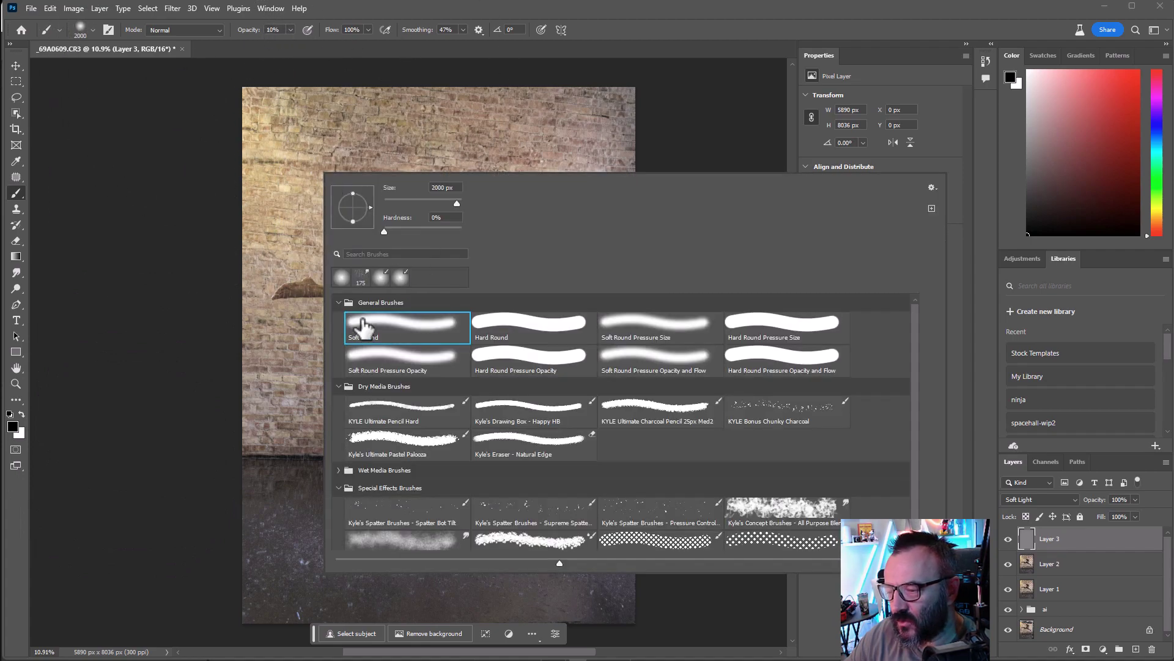
pyautogui.click(187, 257)
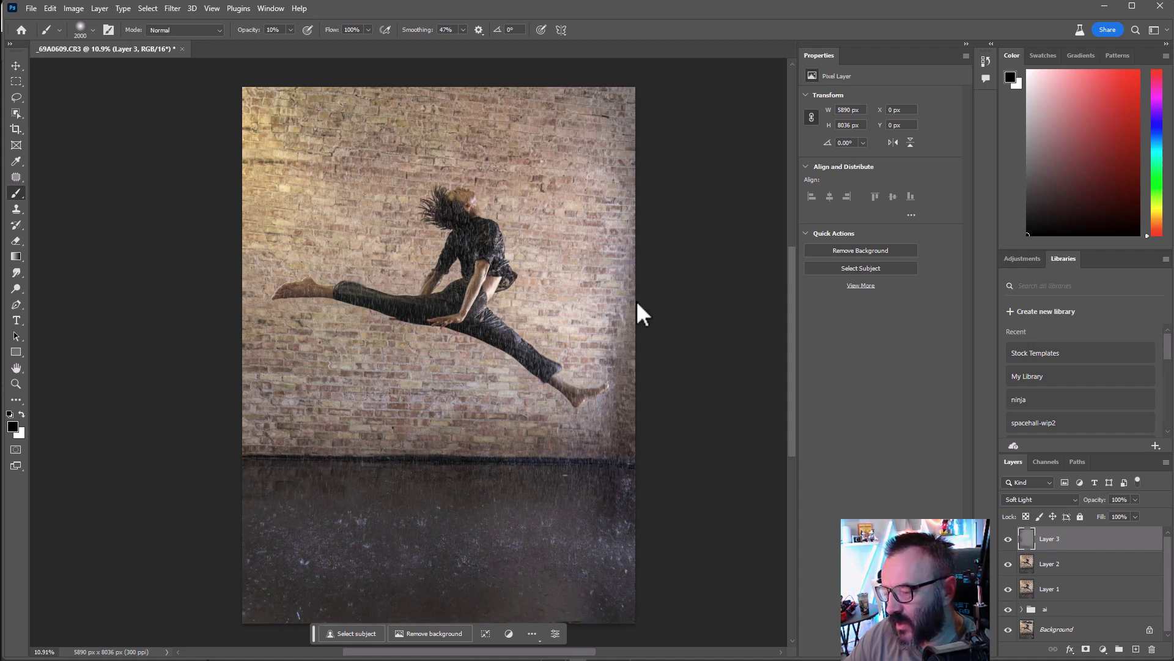
pyautogui.click(573, 154)
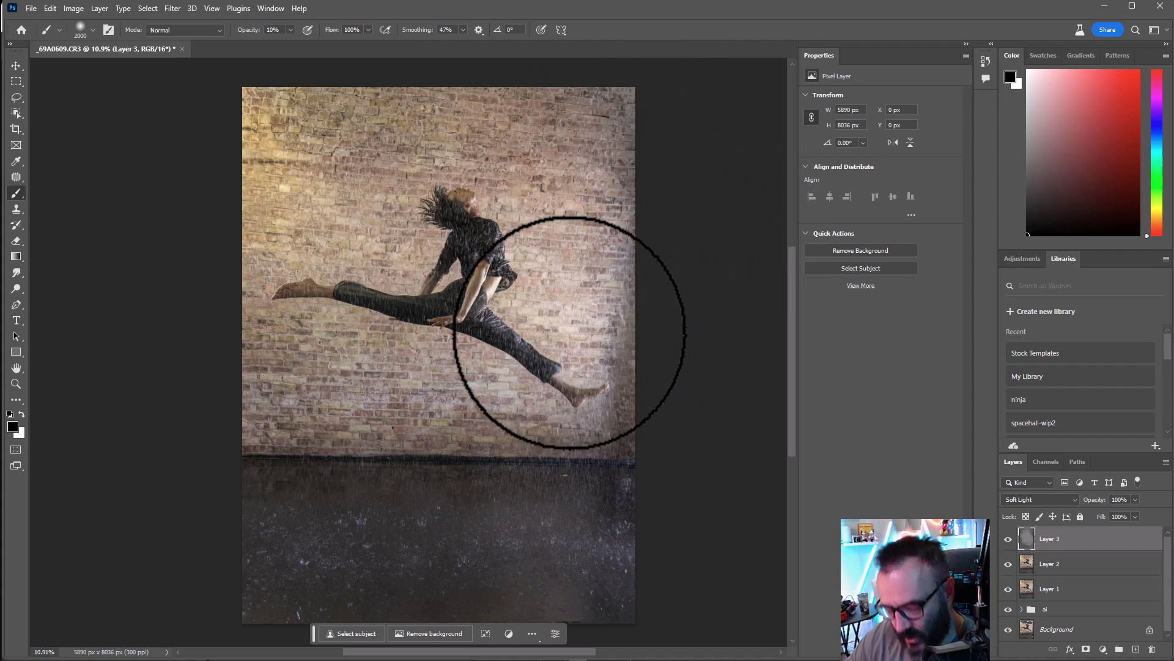
pyautogui.press('x')
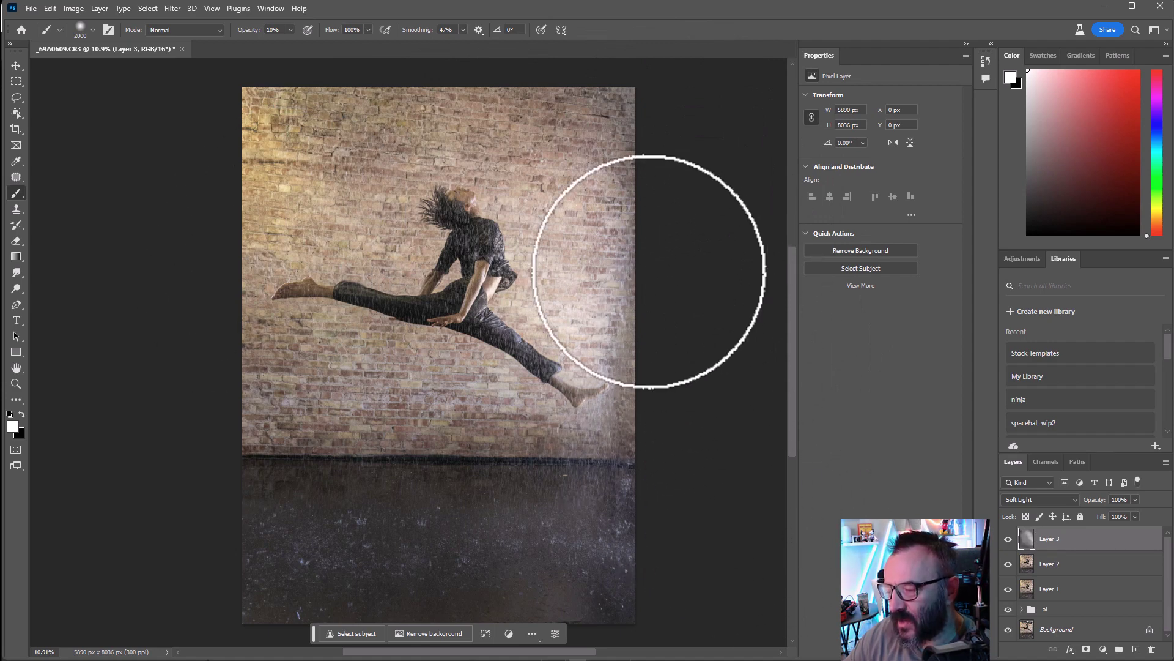
pyautogui.press('x')
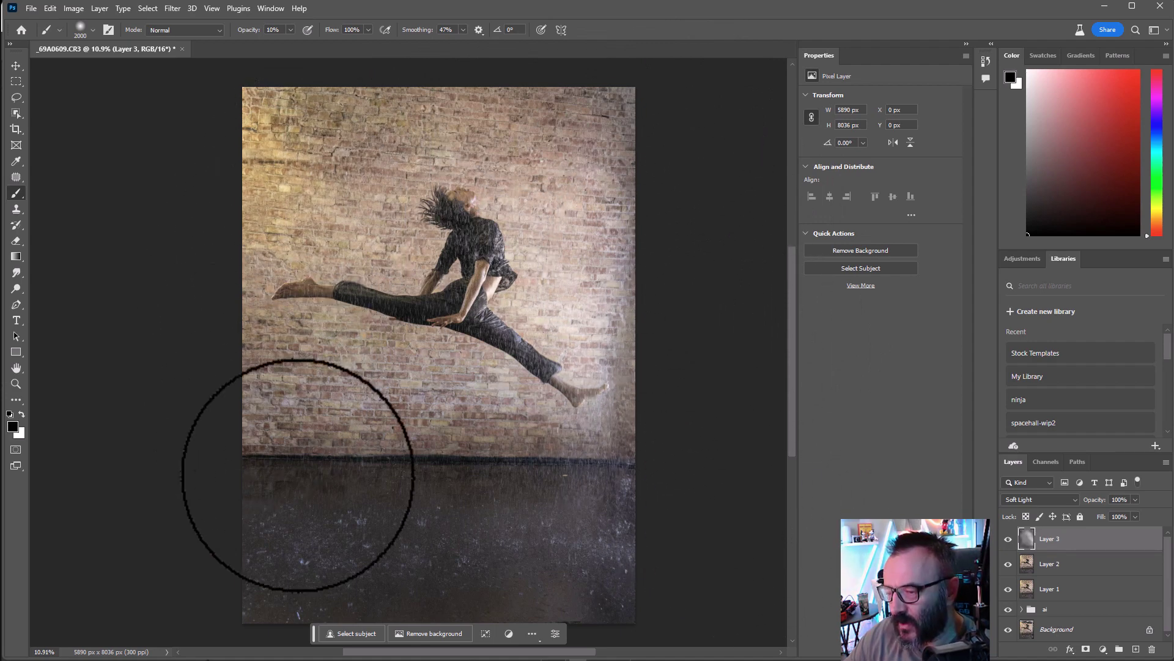
# On a new layer, paint four broad white light rays from the photo's right edge to the dancer with a soft 500 px brush at 100% opacity.
pyautogui.hotkey('ctrl', 'shift', 'alt', 'n')
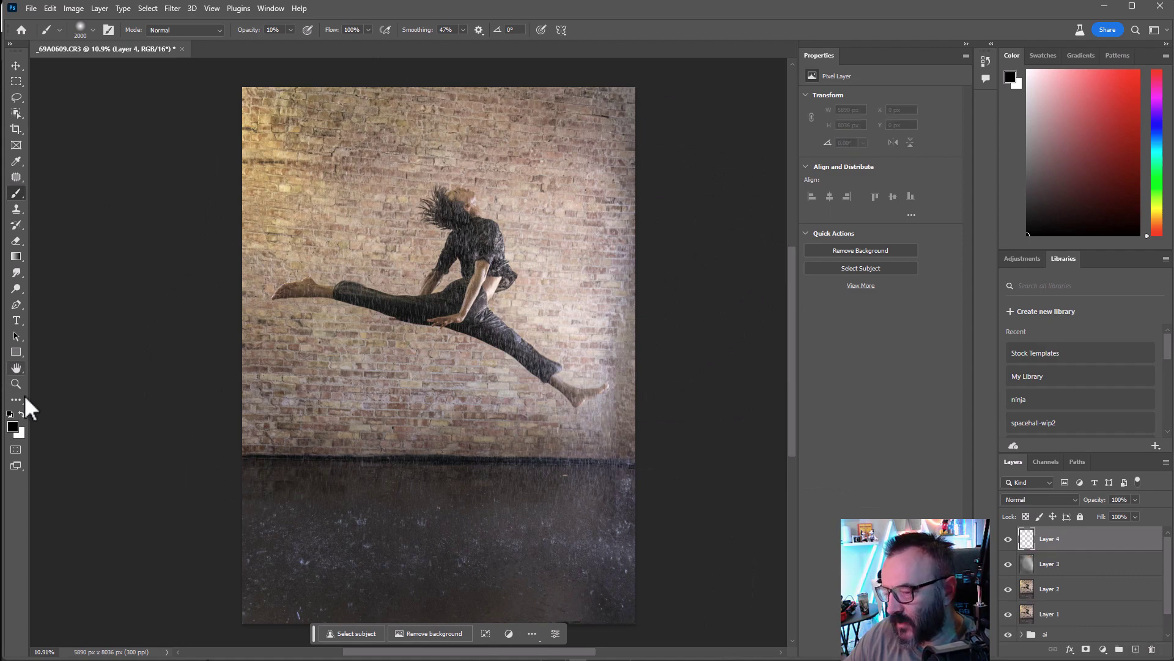
pyautogui.press('x')
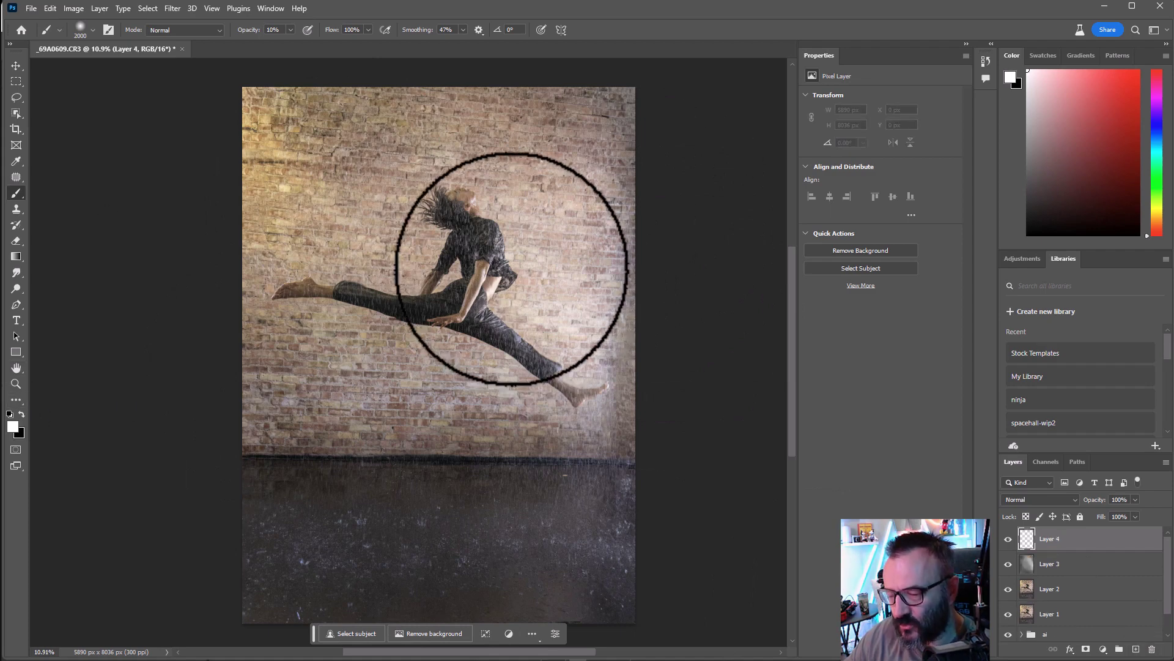
pyautogui.press('0')
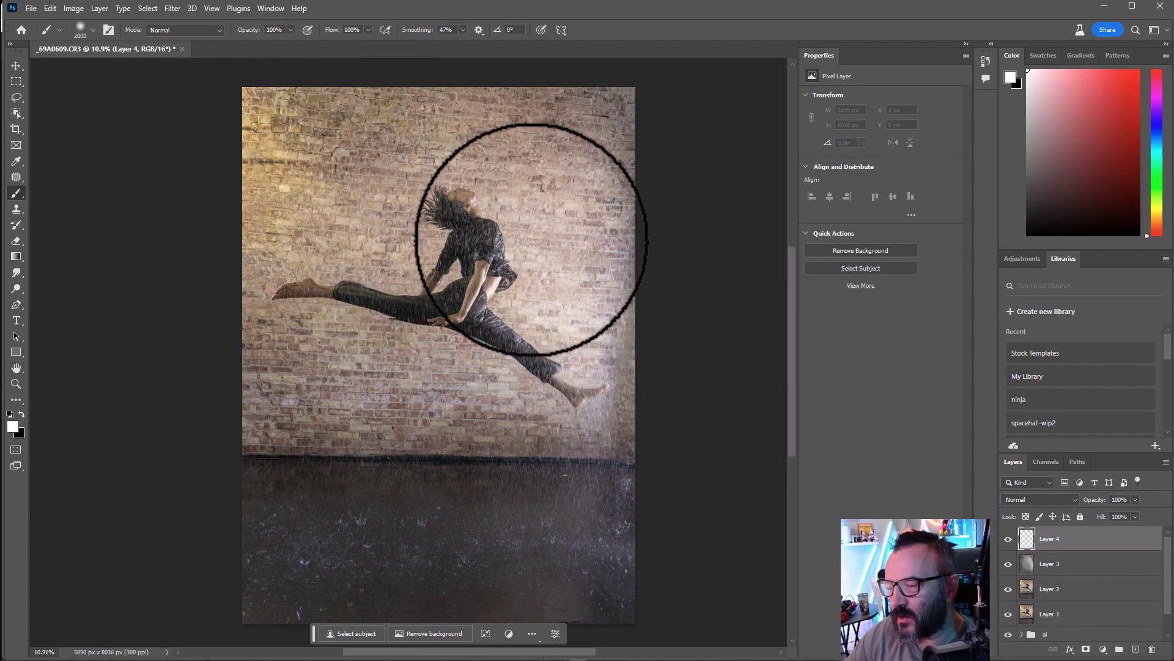
pyautogui.press('[')
pyautogui.press('[')
pyautogui.press('[')
pyautogui.press('[')
pyautogui.press('[')
pyautogui.press('[')
pyautogui.press('[')
pyautogui.press('[')
pyautogui.press('[')
pyautogui.press('[')
pyautogui.press('[')
pyautogui.press('[')
pyautogui.press('[')
pyautogui.press('[')
pyautogui.press('[')
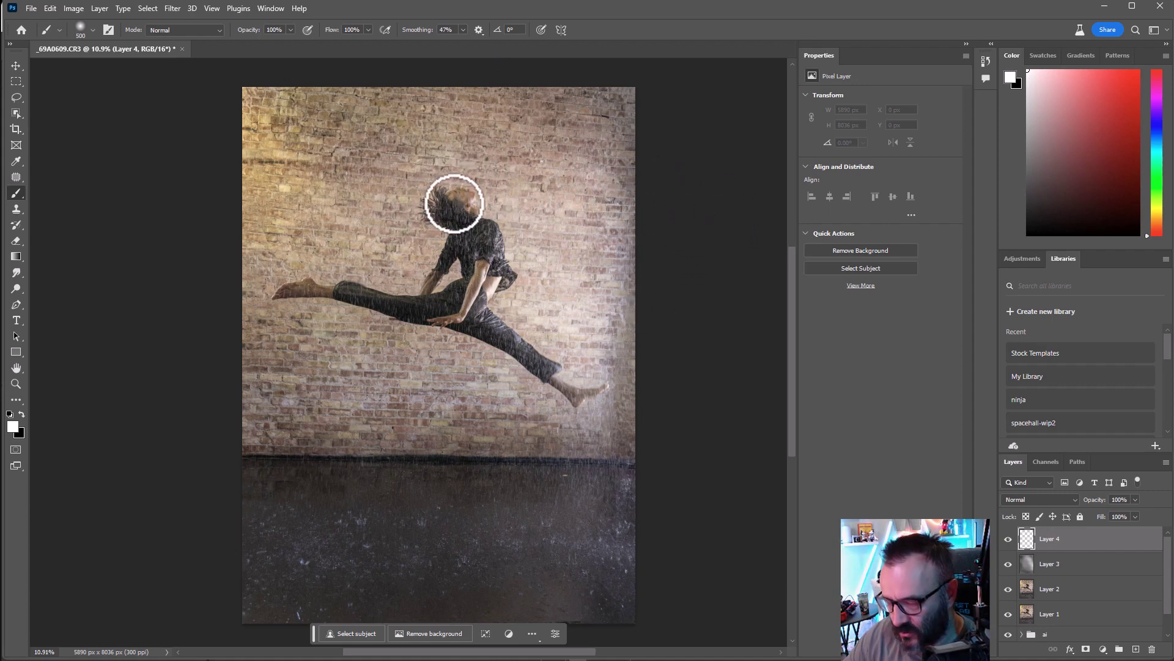
pyautogui.keyDown('shift'); pyautogui.click(454, 202); pyautogui.keyUp('shift')
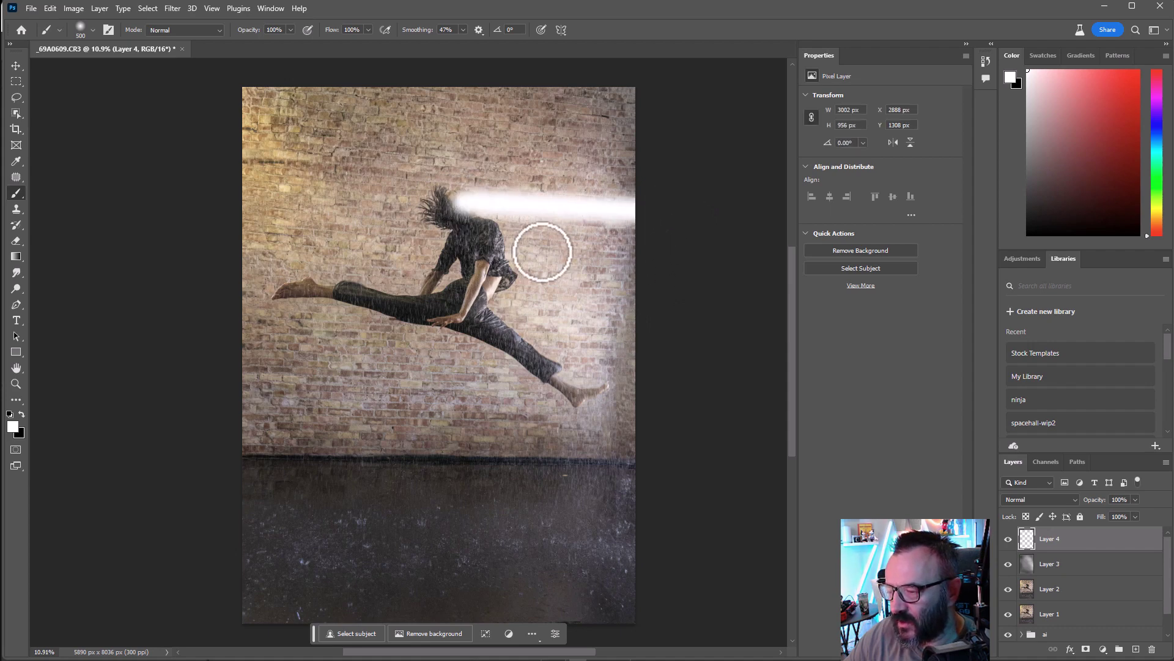
pyautogui.moveTo(489, 266); pyautogui.dragTo(689, 241)
pyautogui.keyDown('shift'); pyautogui.click(466, 321); pyautogui.keyUp('shift')
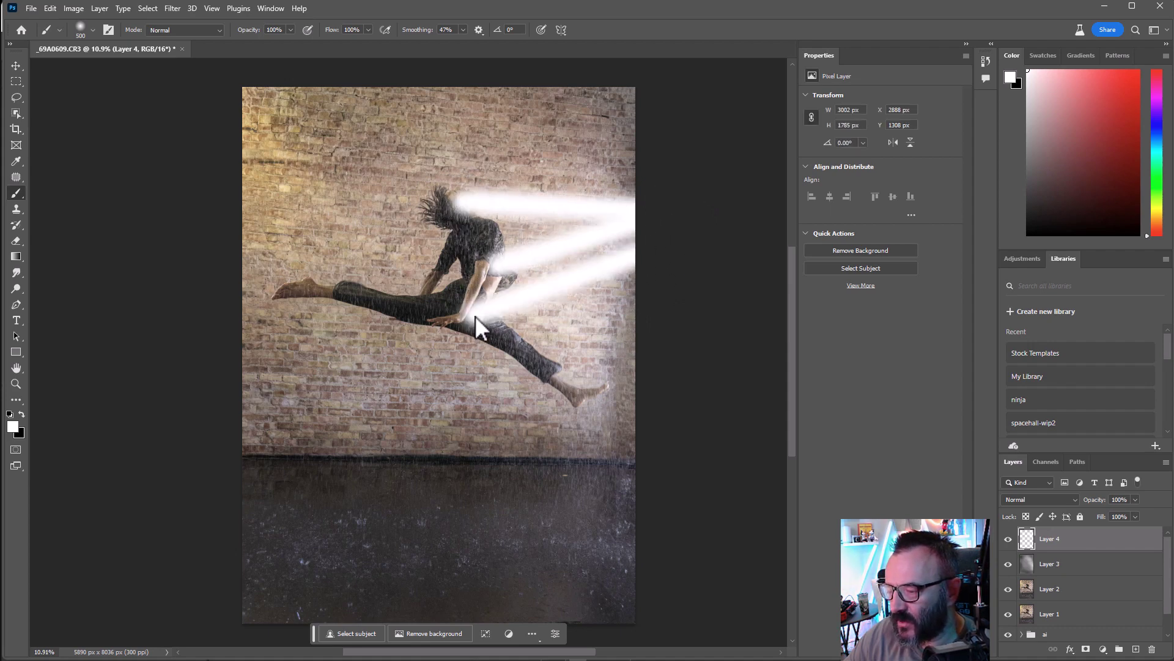
pyautogui.moveTo(546, 360); pyautogui.dragTo(708, 311)
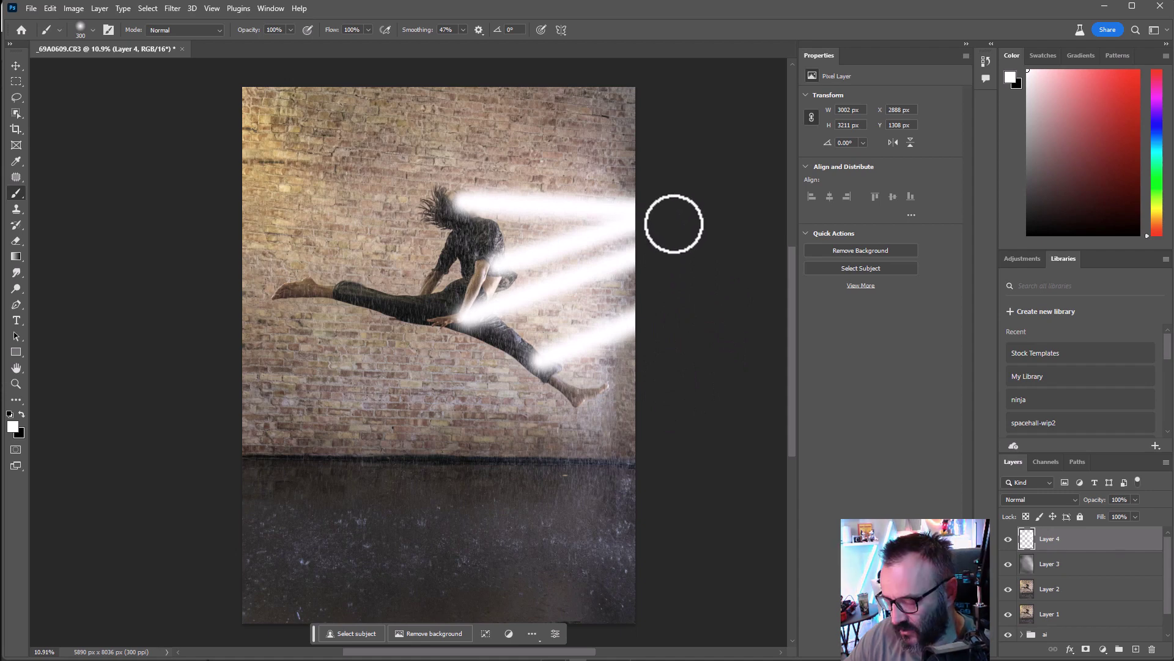
# Reduce the brush to 150 px and paint four thin, straight white rays from the right edge across the dancer and wall.
pyautogui.press('[')
pyautogui.press('[')
pyautogui.press('[')
pyautogui.press('[')
pyautogui.press('[')
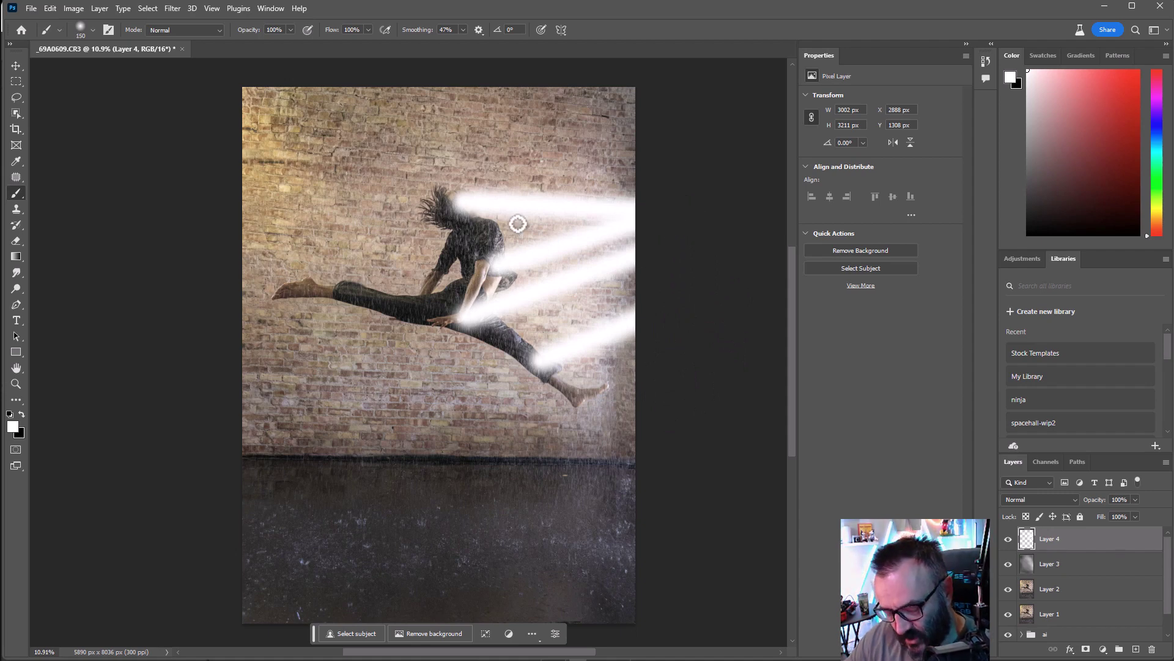
pyautogui.keyDown('shift'); pyautogui.click(323, 256); pyautogui.keyUp('shift')
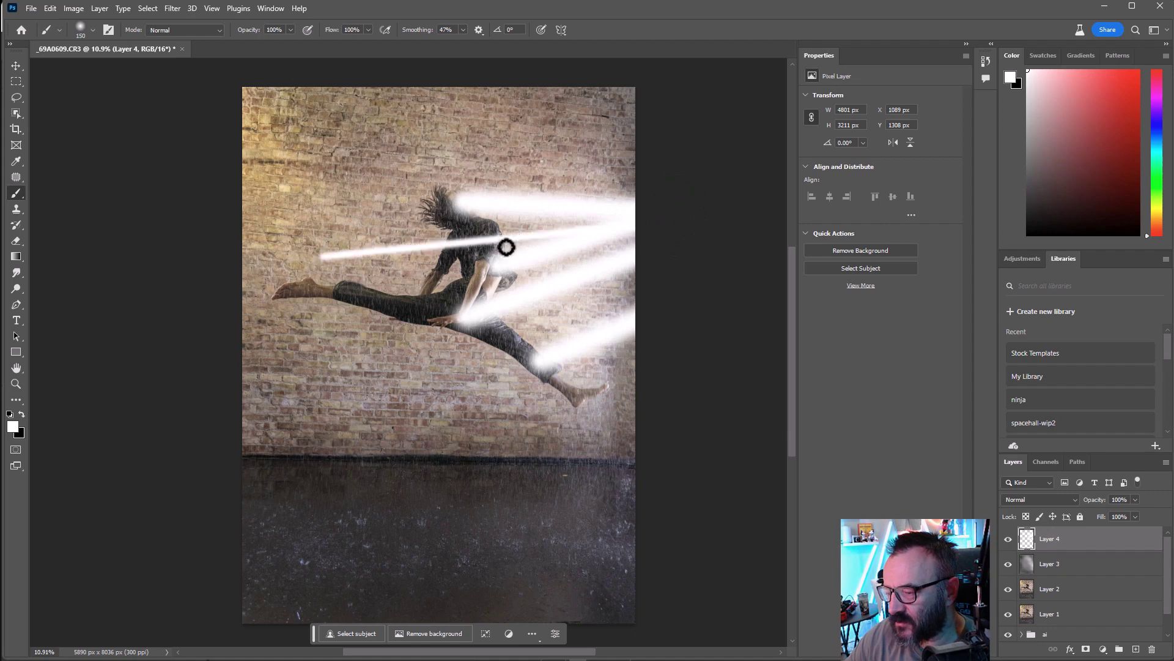
pyautogui.click(696, 254)
pyautogui.keyDown('shift'); pyautogui.click(332, 351); pyautogui.keyUp('shift')
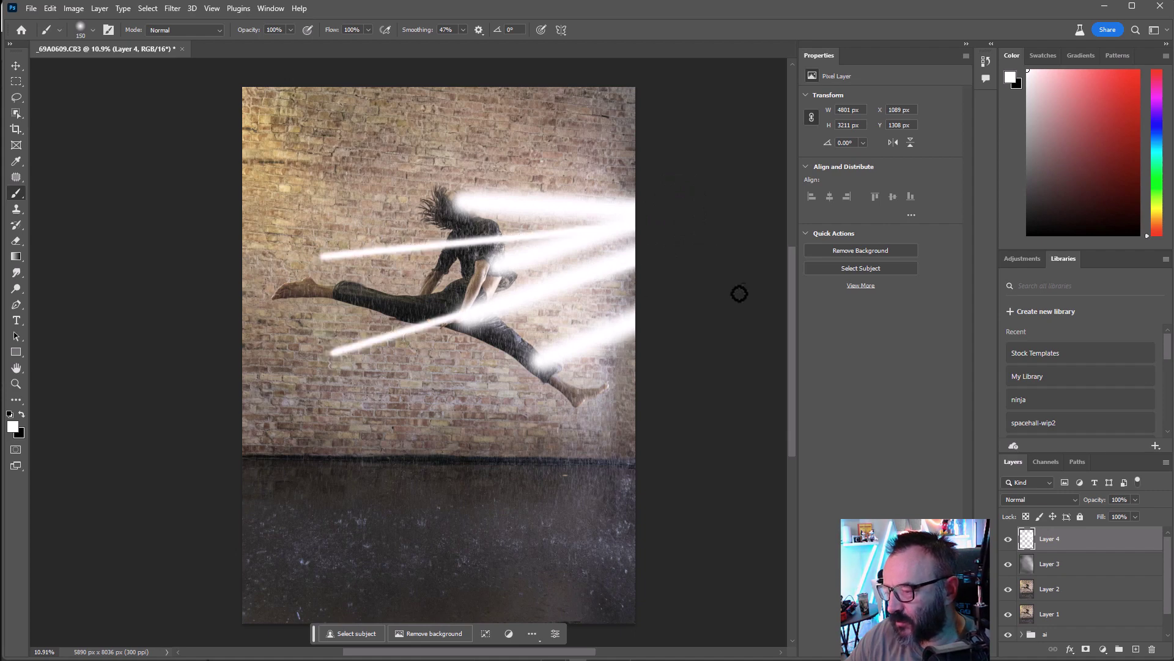
pyautogui.click(684, 307)
pyautogui.keyDown('shift'); pyautogui.click(394, 393); pyautogui.keyUp('shift')
pyautogui.click(492, 435)
pyautogui.keyDown('shift'); pyautogui.click(755, 354); pyautogui.keyUp('shift')
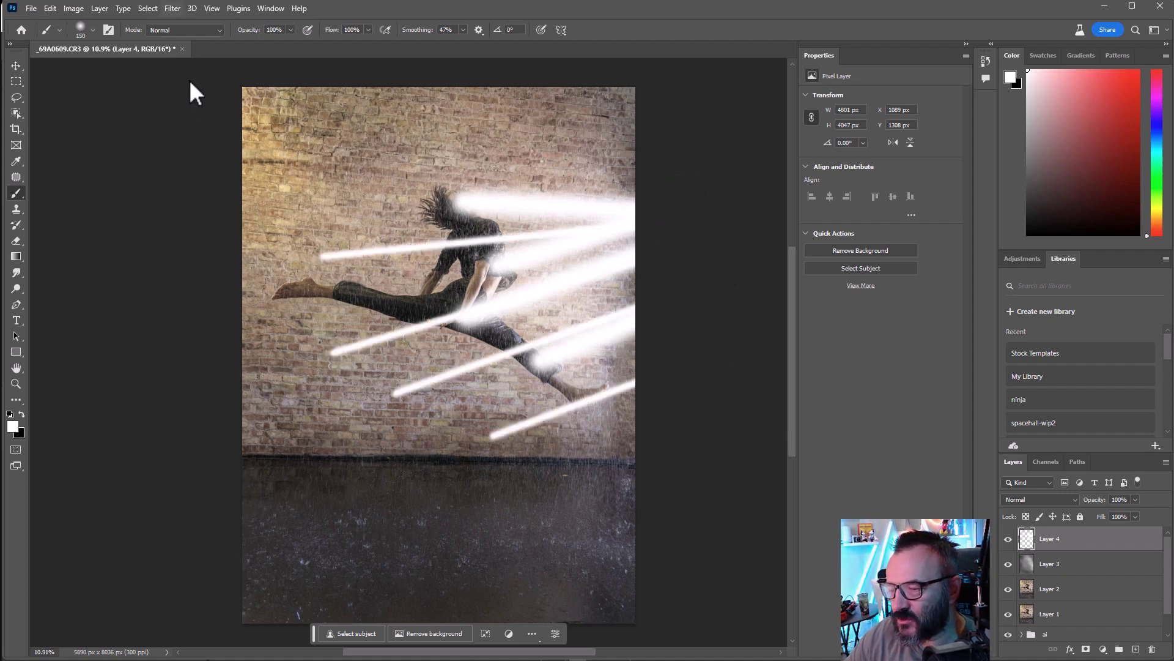
# Soften the painted light rays with a Gaussian Blur of 133 px radius.
pyautogui.click(173, 8)
pyautogui.moveTo(214, 168)
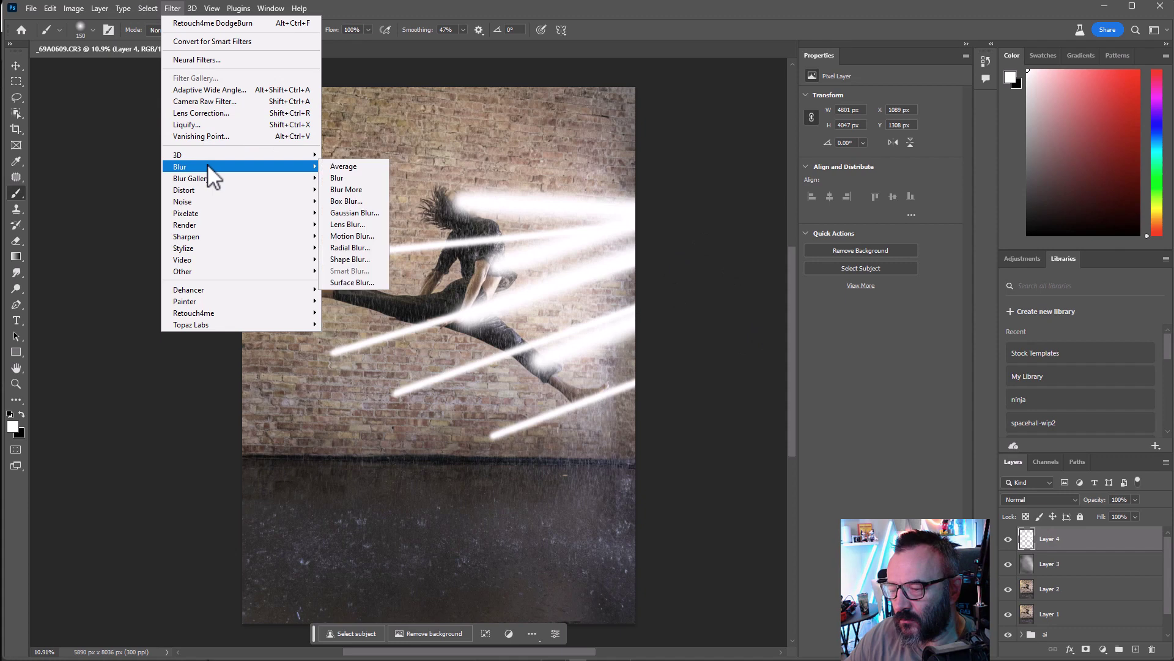
pyautogui.click(354, 212)
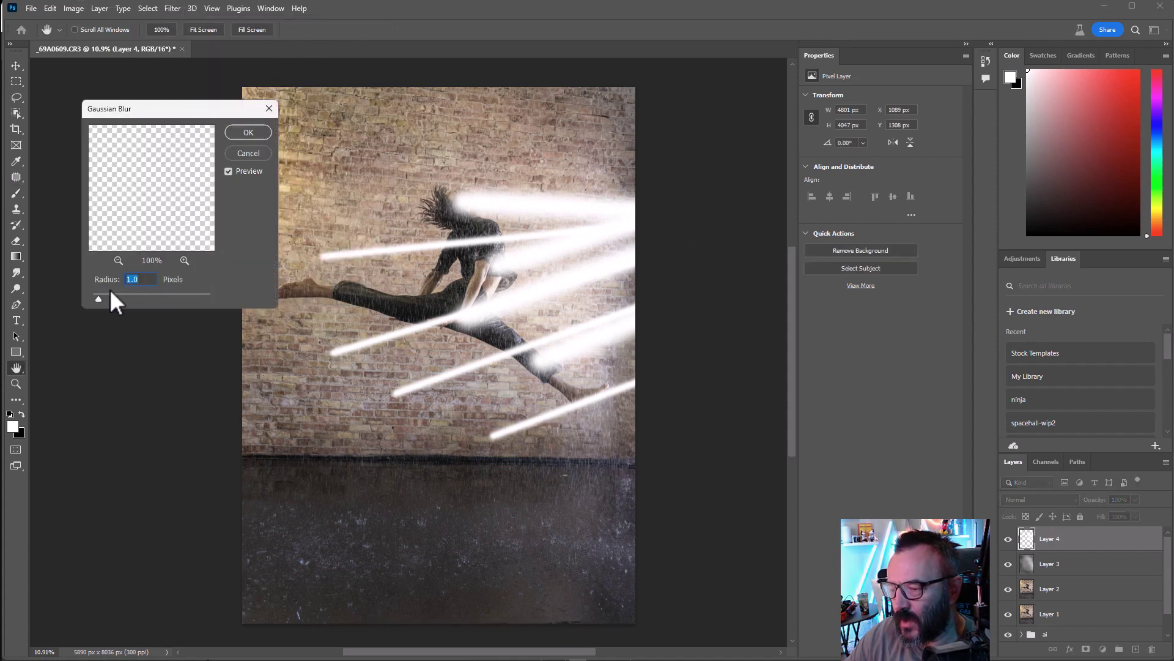
pyautogui.moveTo(99, 300); pyautogui.dragTo(178, 309)
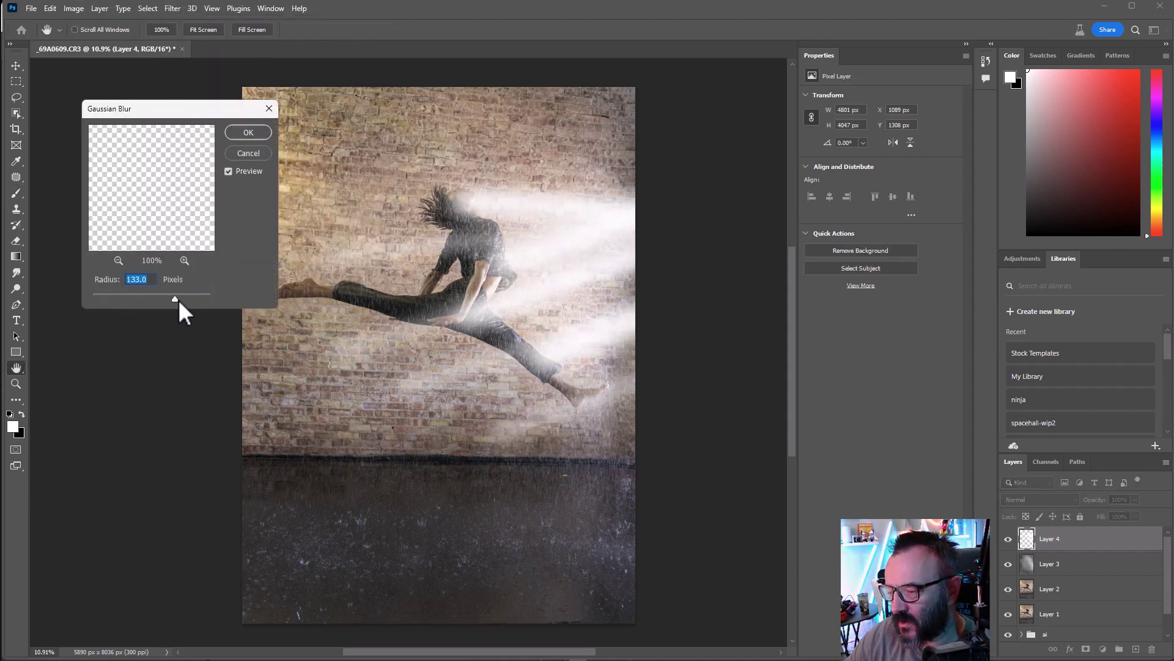
pyautogui.click(248, 132)
pyautogui.press('b')
# Blend the light-ray layer into the photo with Soft Light mode at 41% opacity.
pyautogui.click(1040, 499)
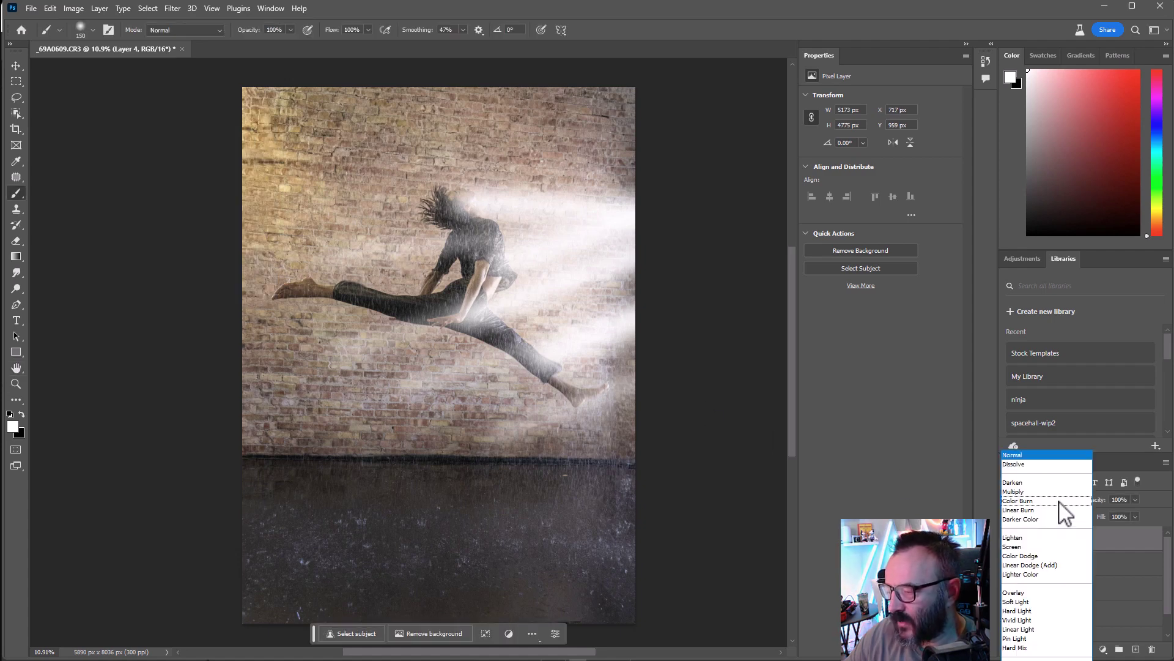
pyautogui.click(1040, 603)
pyautogui.click(1135, 498)
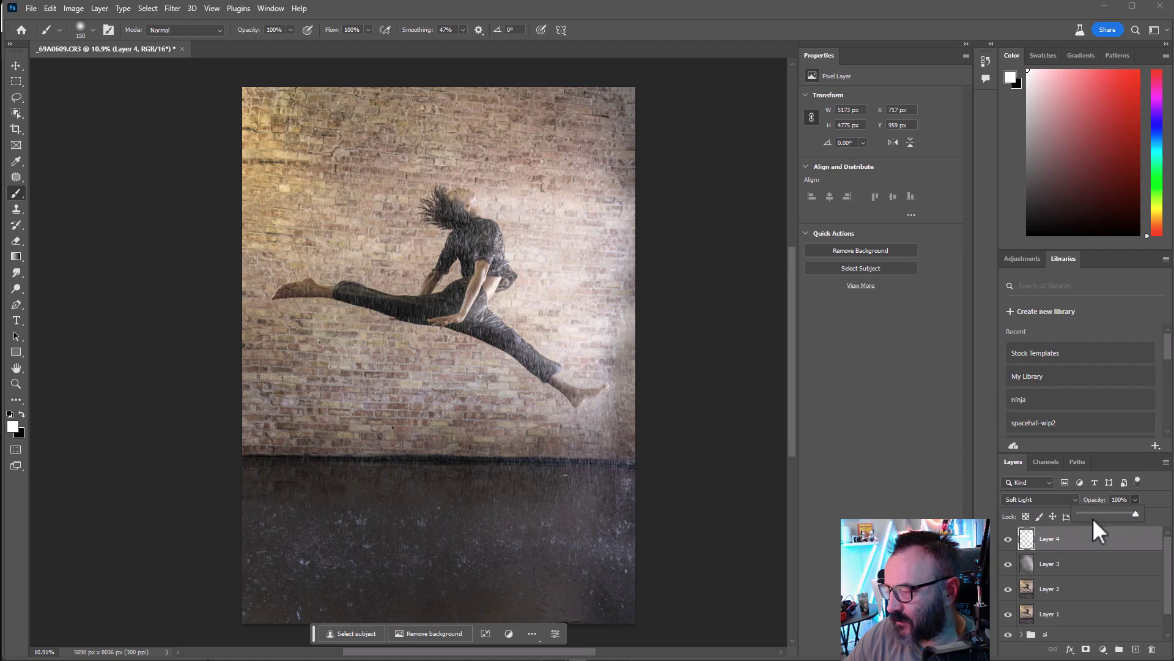
pyautogui.moveTo(1092, 518); pyautogui.dragTo(1121, 511)
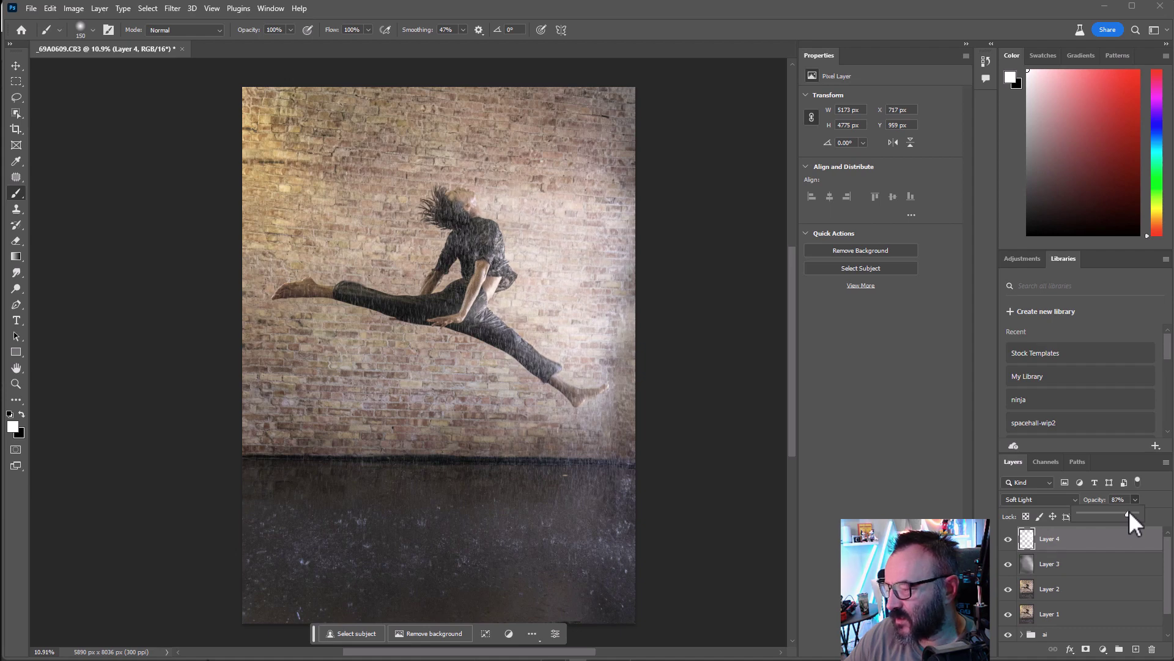
pyautogui.moveTo(1129, 511); pyautogui.dragTo(1103, 513)
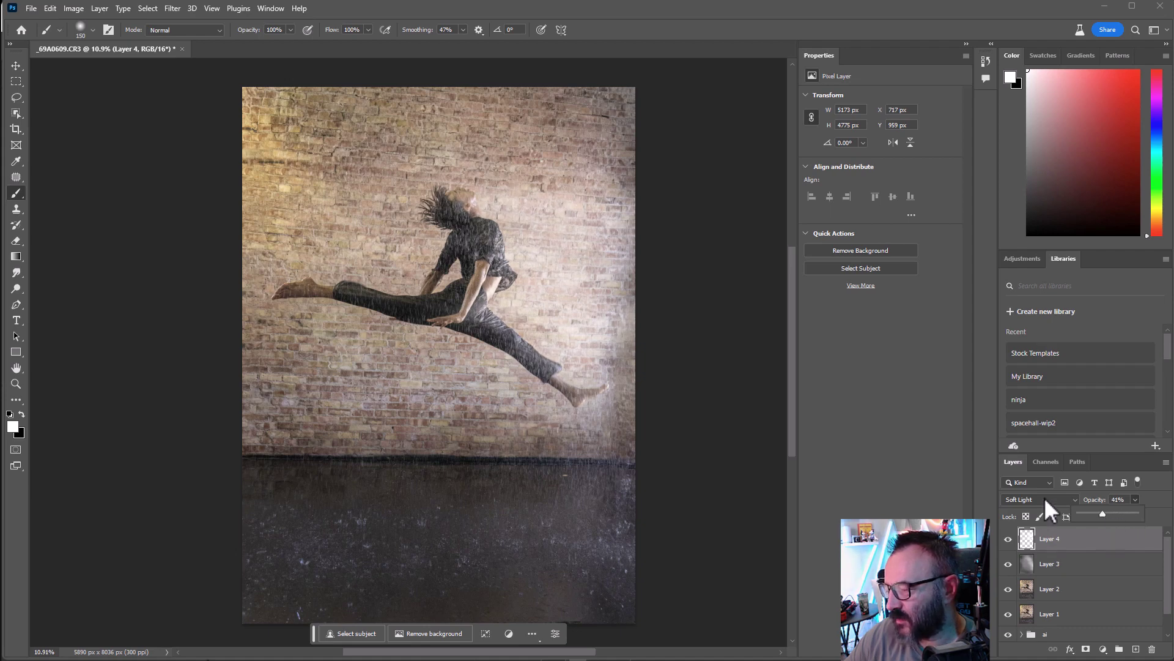
pyautogui.click(16, 65)
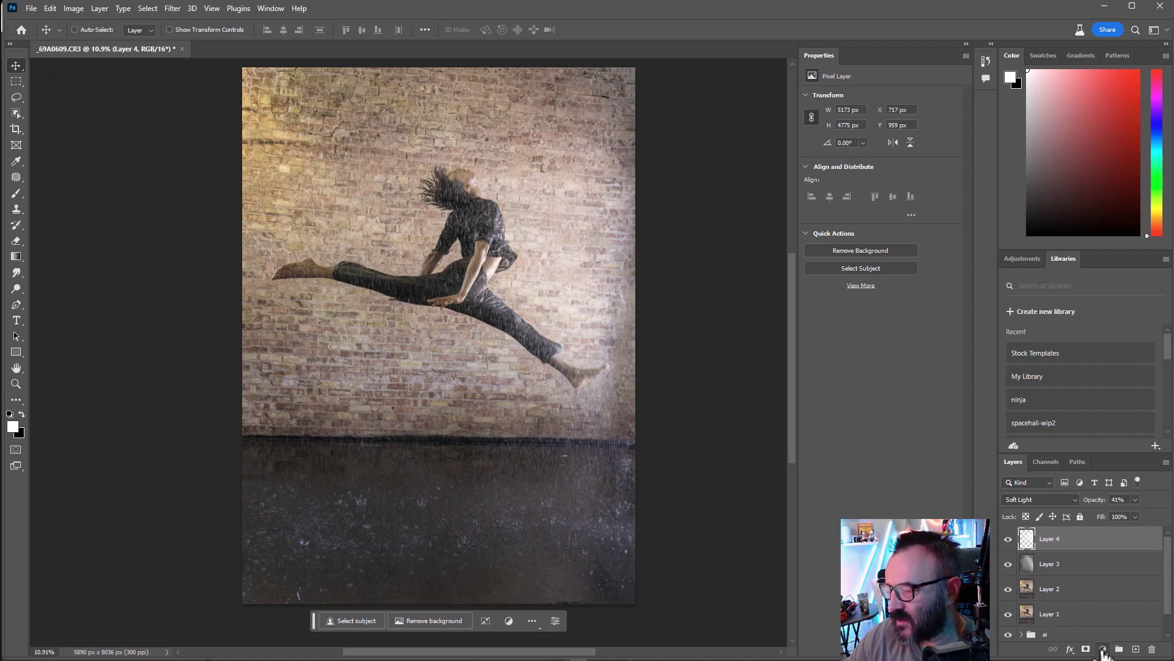
# Add a Selective Color adjustment layer and set its Blacks to Cyan +7, Magenta 0, Yellow -4 and Black +1.
pyautogui.click(1103, 649)
pyautogui.click(1136, 642)
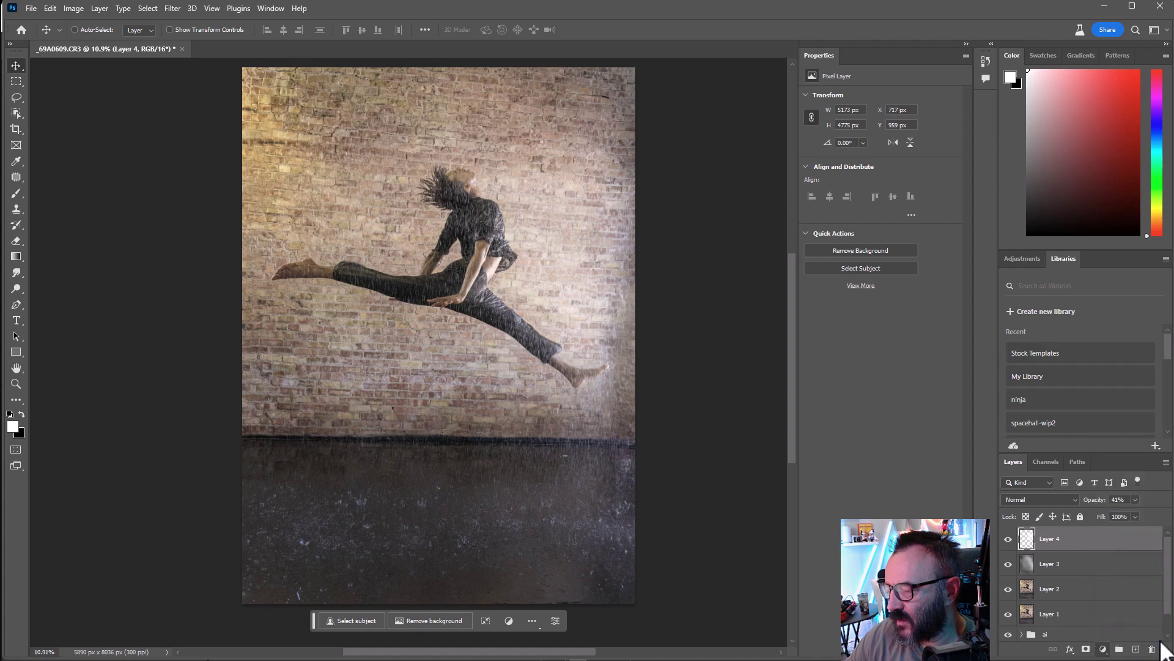
pyautogui.click(868, 109)
pyautogui.click(844, 199)
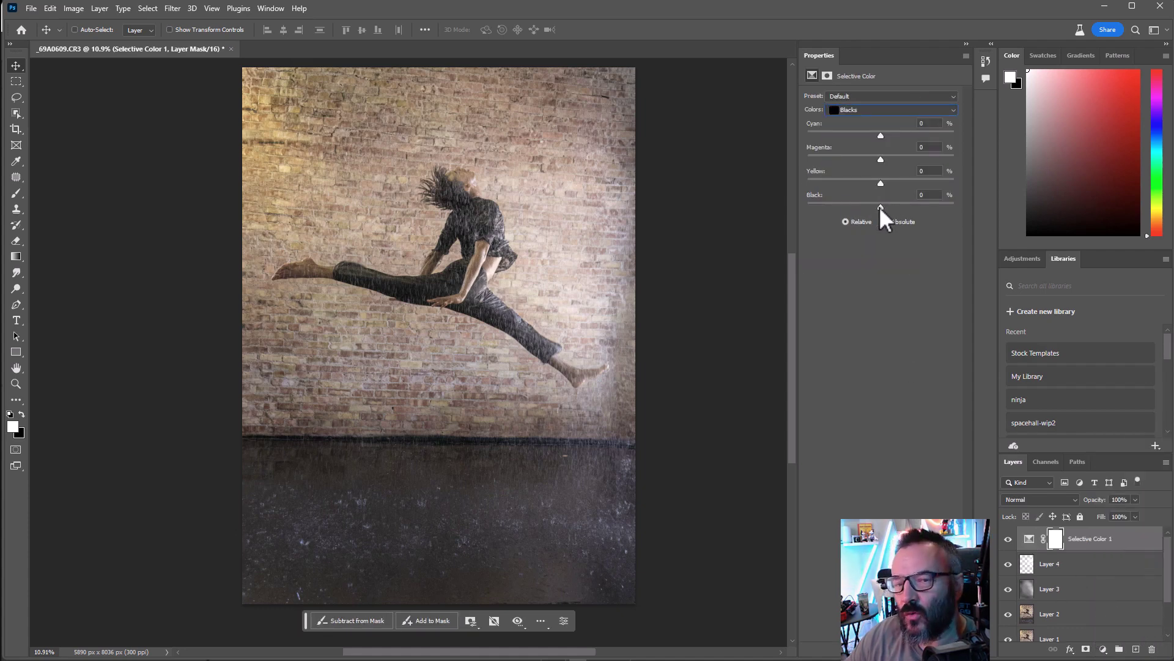
pyautogui.moveTo(880, 206)
pyautogui.mouseDown()
pyautogui.moveTo(900, 207)
pyautogui.moveTo(862, 204)
pyautogui.moveTo(890, 207)
pyautogui.moveTo(880, 206)
pyautogui.mouseUp()
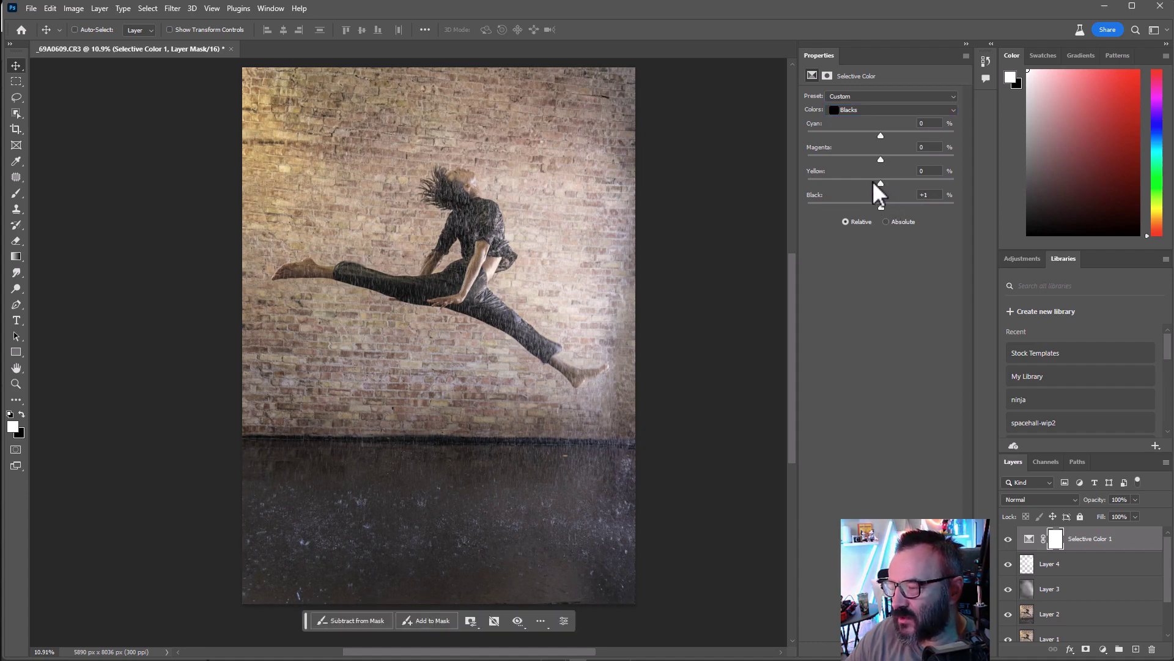
pyautogui.moveTo(881, 182)
pyautogui.mouseDown()
pyautogui.moveTo(828, 179)
pyautogui.moveTo(878, 181)
pyautogui.mouseUp()
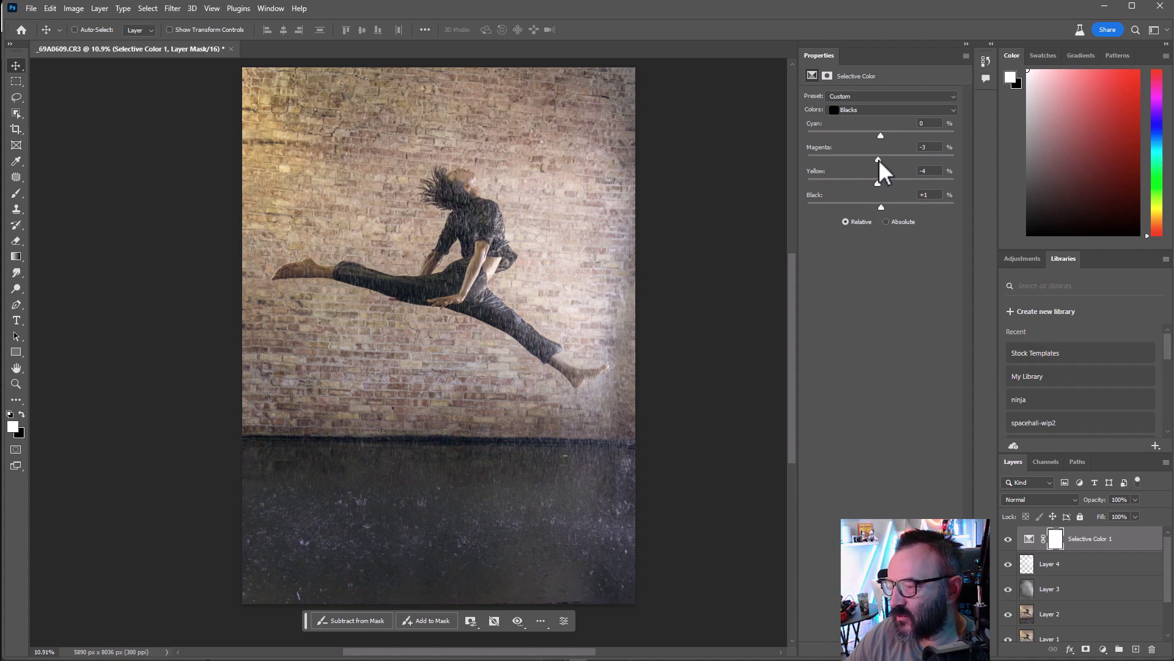
pyautogui.moveTo(882, 135)
pyautogui.mouseDown()
pyautogui.moveTo(919, 135)
pyautogui.moveTo(884, 135)
pyautogui.mouseUp()
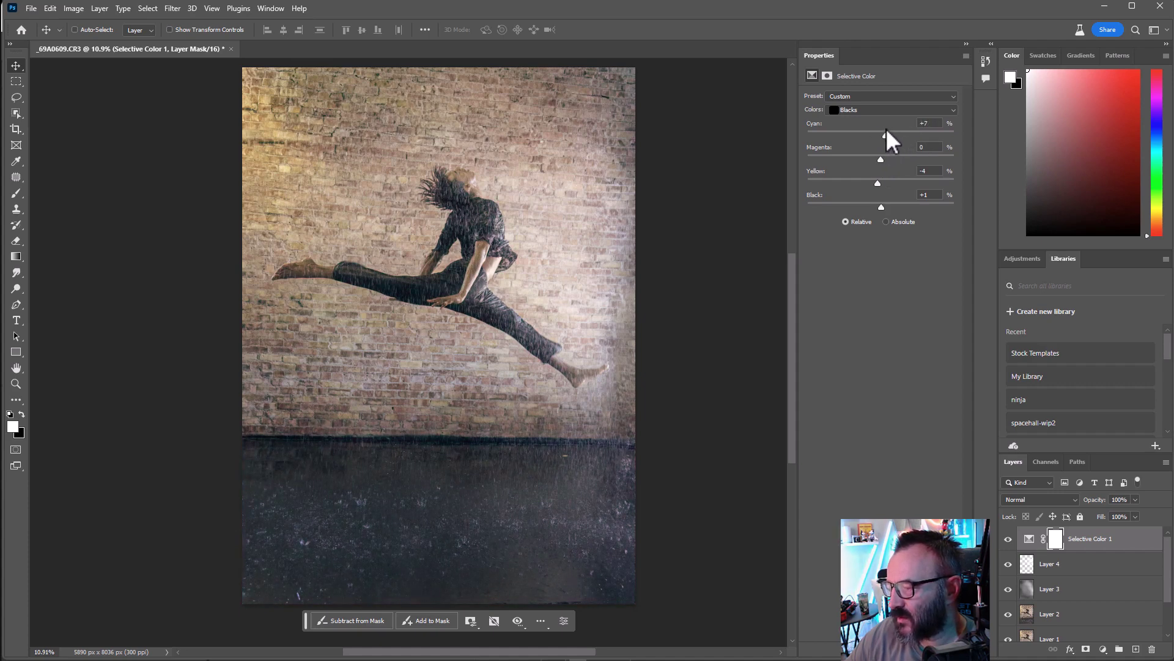
# Set the Selective Color Neutrals to Cyan -2, Magenta -1, Yellow -2 and Black +1.
pyautogui.click(857, 112)
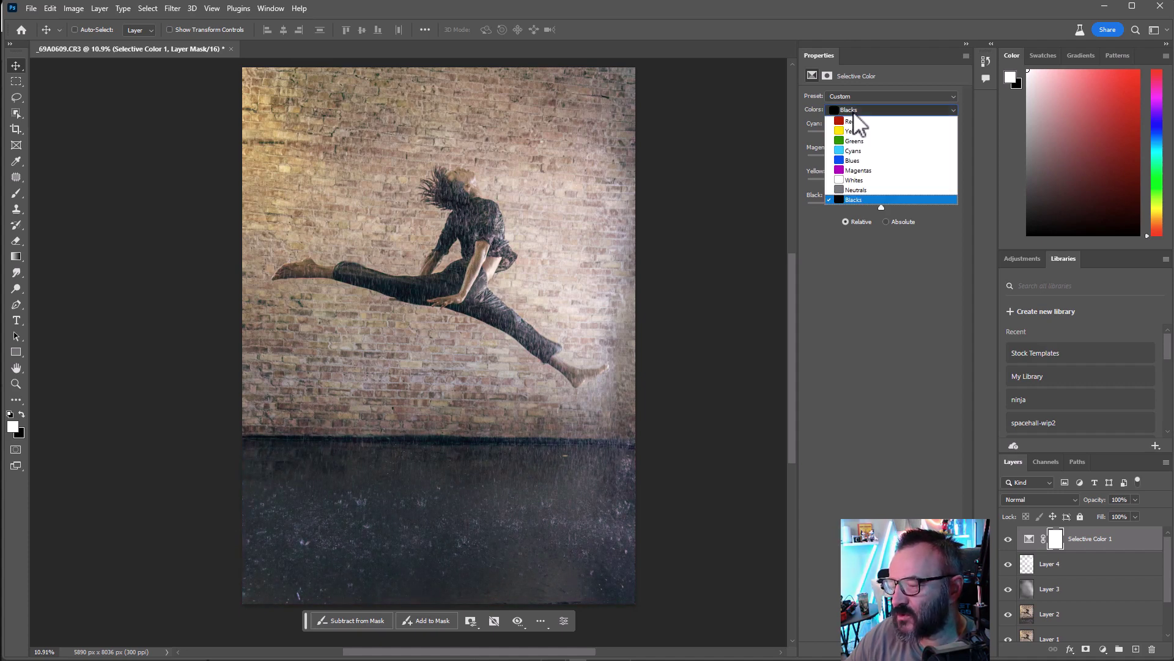
pyautogui.click(856, 189)
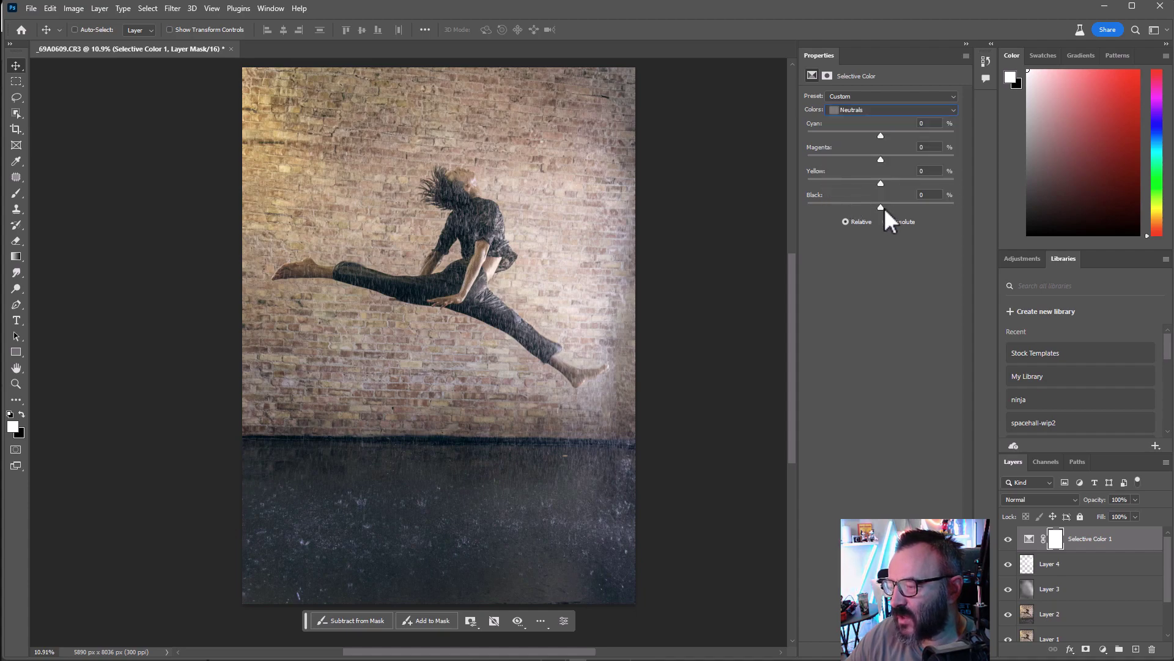
pyautogui.moveTo(884, 208)
pyautogui.mouseDown()
pyautogui.moveTo(758, 221)
pyautogui.moveTo(996, 220)
pyautogui.moveTo(802, 231)
pyautogui.moveTo(882, 205)
pyautogui.mouseUp()
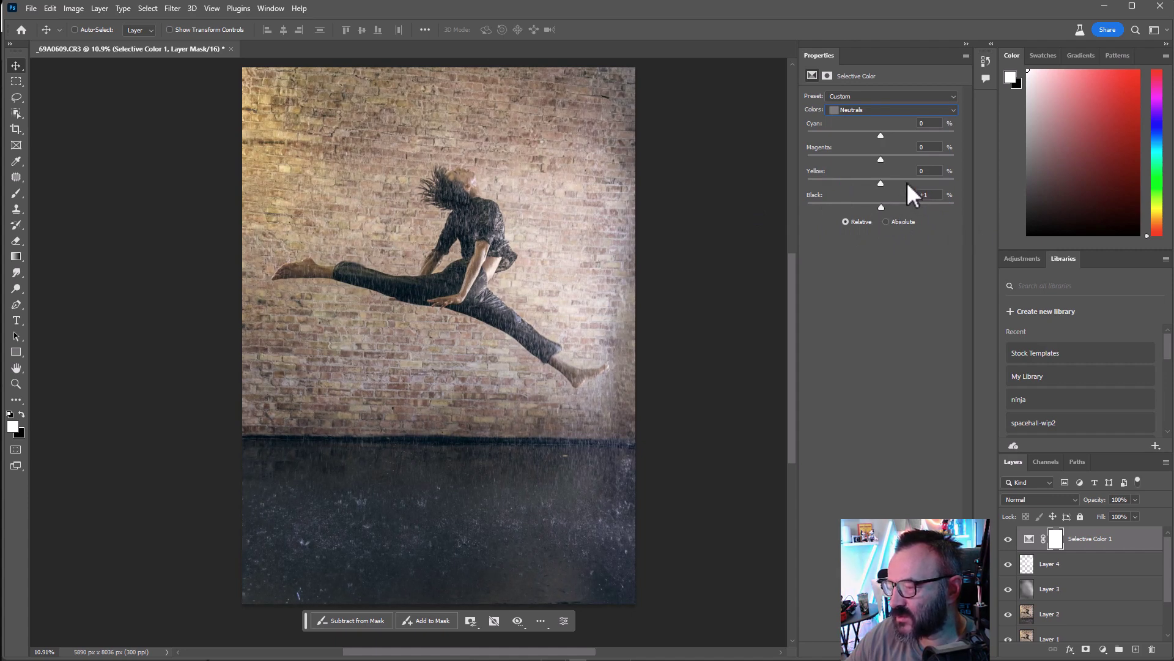
pyautogui.moveTo(881, 182)
pyautogui.mouseDown()
pyautogui.moveTo(849, 184)
pyautogui.moveTo(882, 183)
pyautogui.mouseUp()
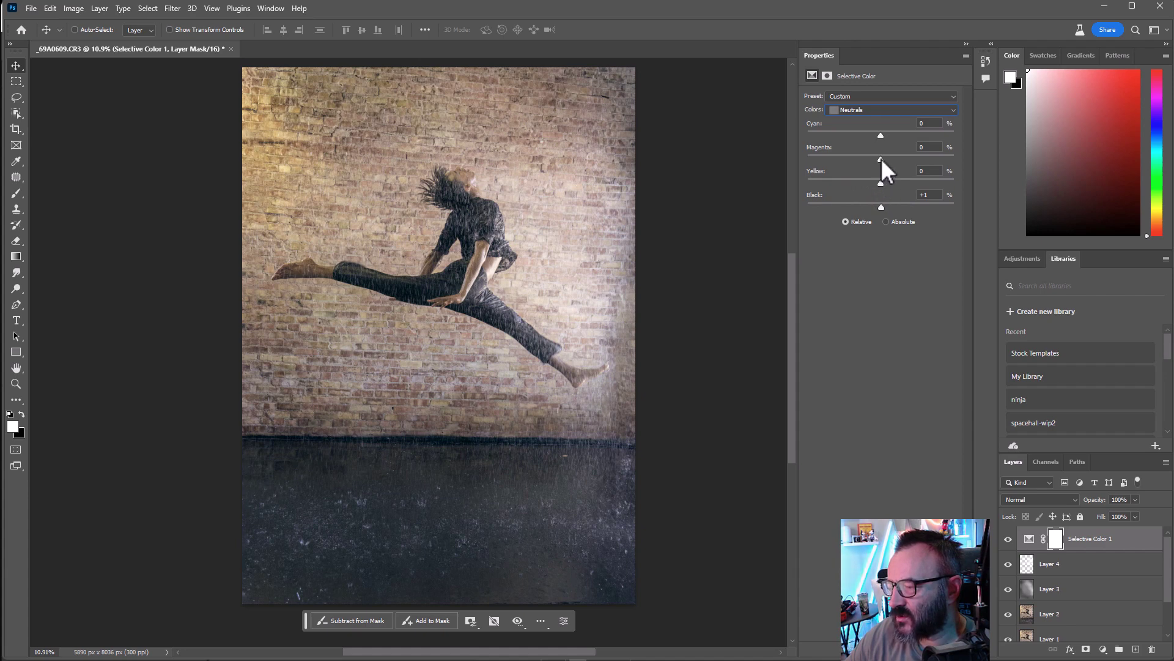
pyautogui.moveTo(880, 136); pyautogui.dragTo(865, 131)
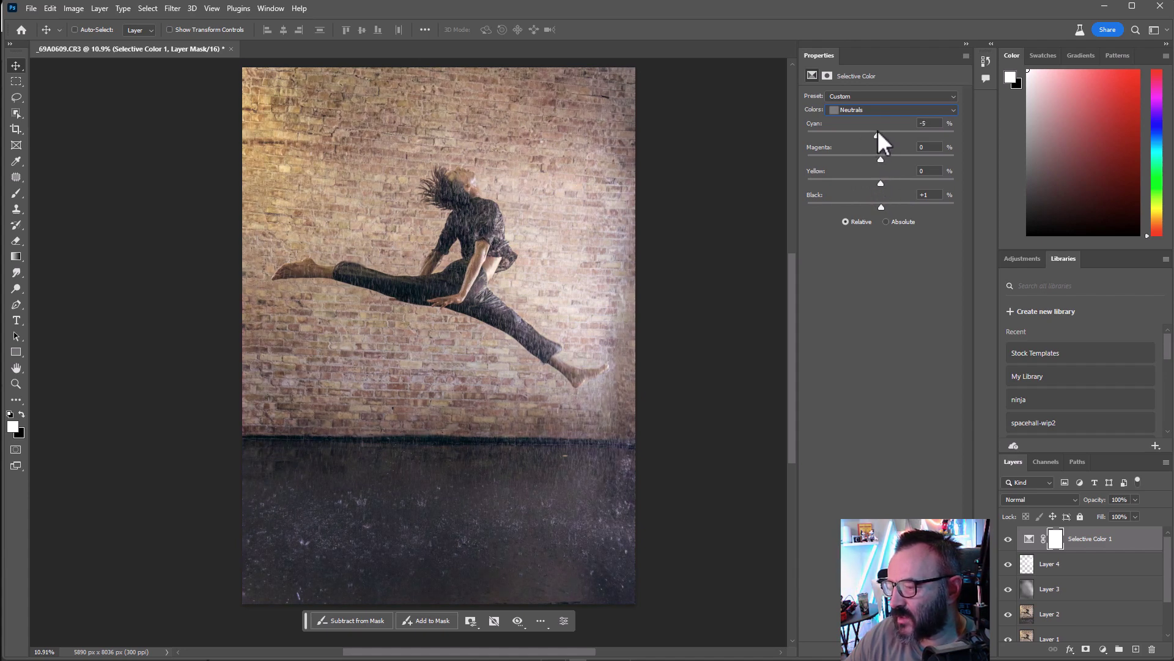
pyautogui.moveTo(876, 154); pyautogui.dragTo(893, 158)
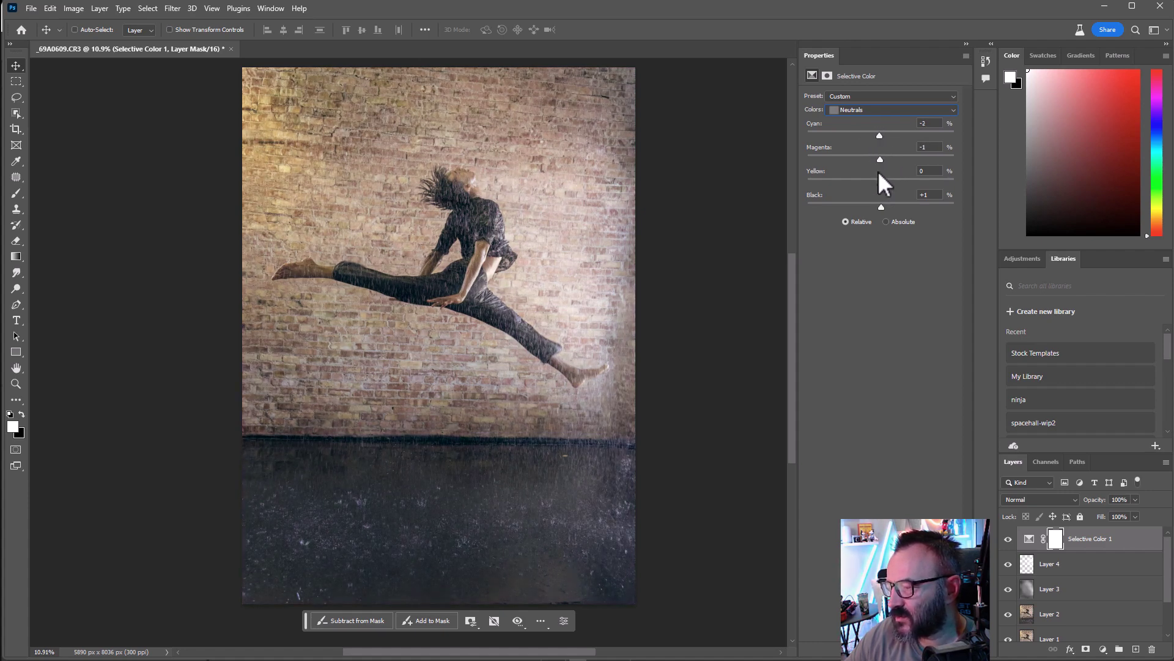
pyautogui.moveTo(881, 183); pyautogui.dragTo(882, 183)
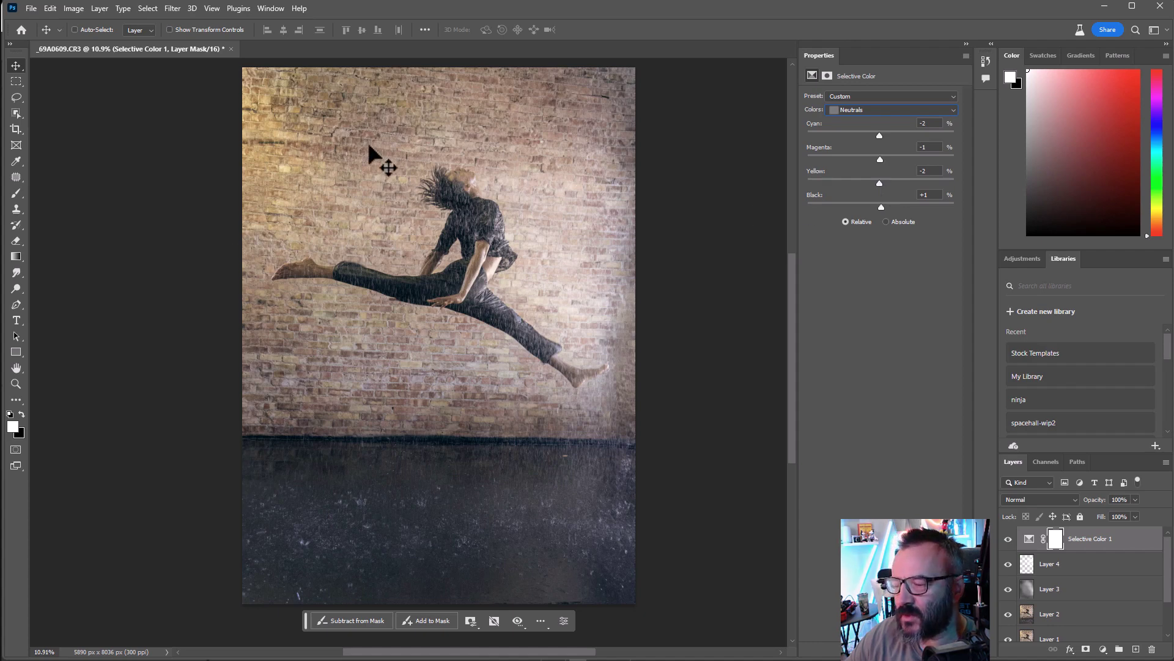
# Compare the photo with and without the Selective Color adjustment to judge the Blacks and Neutrals changes.
pyautogui.click(1008, 539)
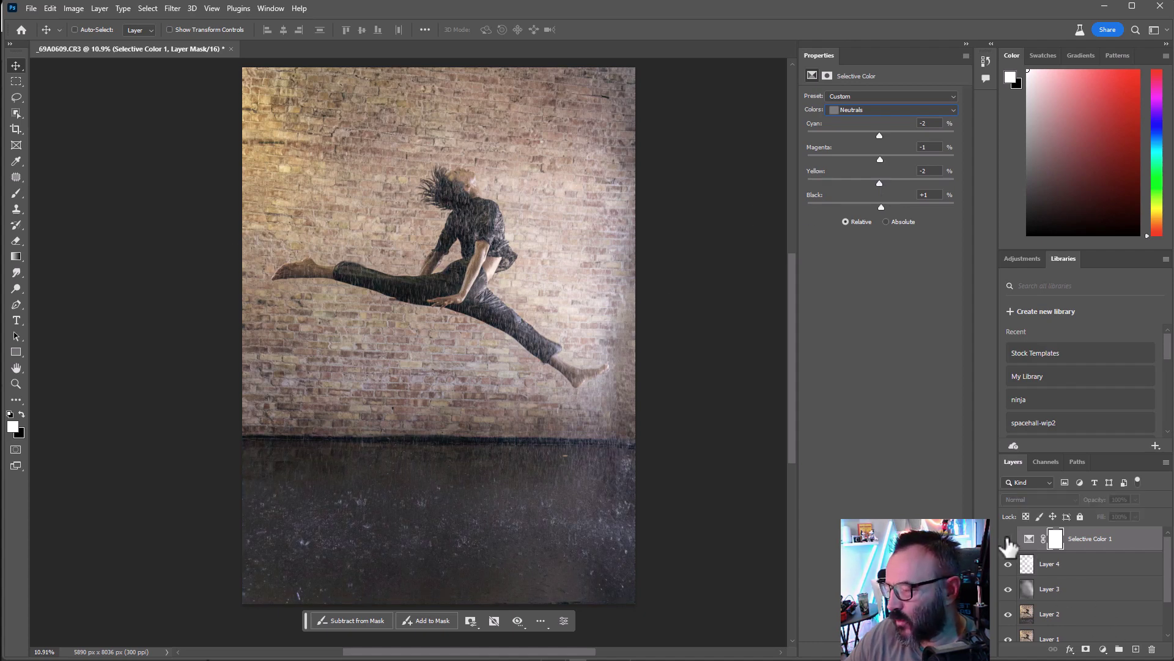
pyautogui.click(1008, 539)
pyautogui.click(1008, 539)
pyautogui.click(1008, 539)
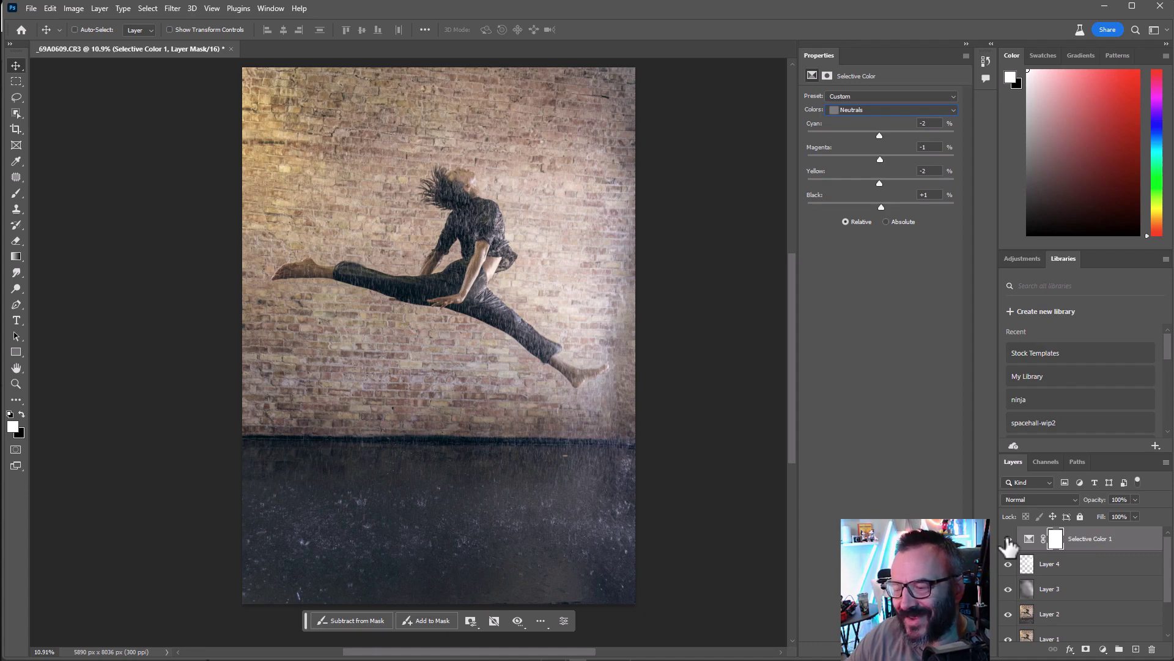
# Set the Selective Color Whites to Cyan +13, Magenta -2, Yellow +11 and Black -3.
pyautogui.click(888, 107)
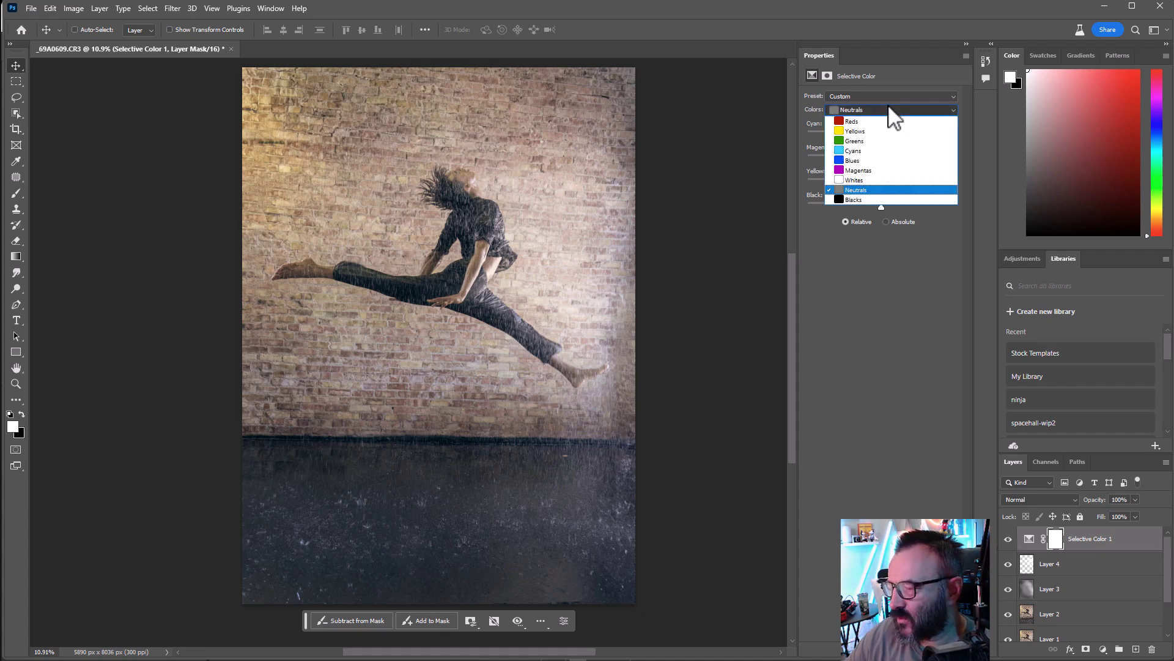
pyautogui.click(864, 177)
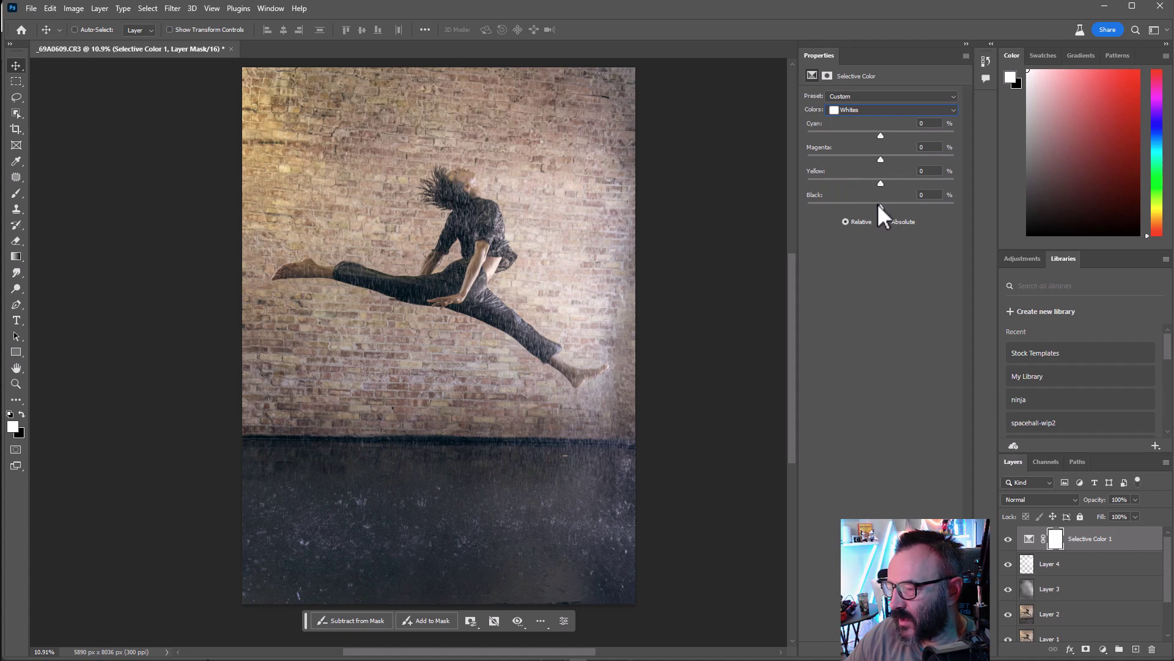
pyautogui.moveTo(879, 206)
pyautogui.mouseDown()
pyautogui.moveTo(959, 209)
pyautogui.moveTo(790, 214)
pyautogui.moveTo(921, 218)
pyautogui.moveTo(860, 220)
pyautogui.moveTo(881, 210)
pyautogui.mouseUp()
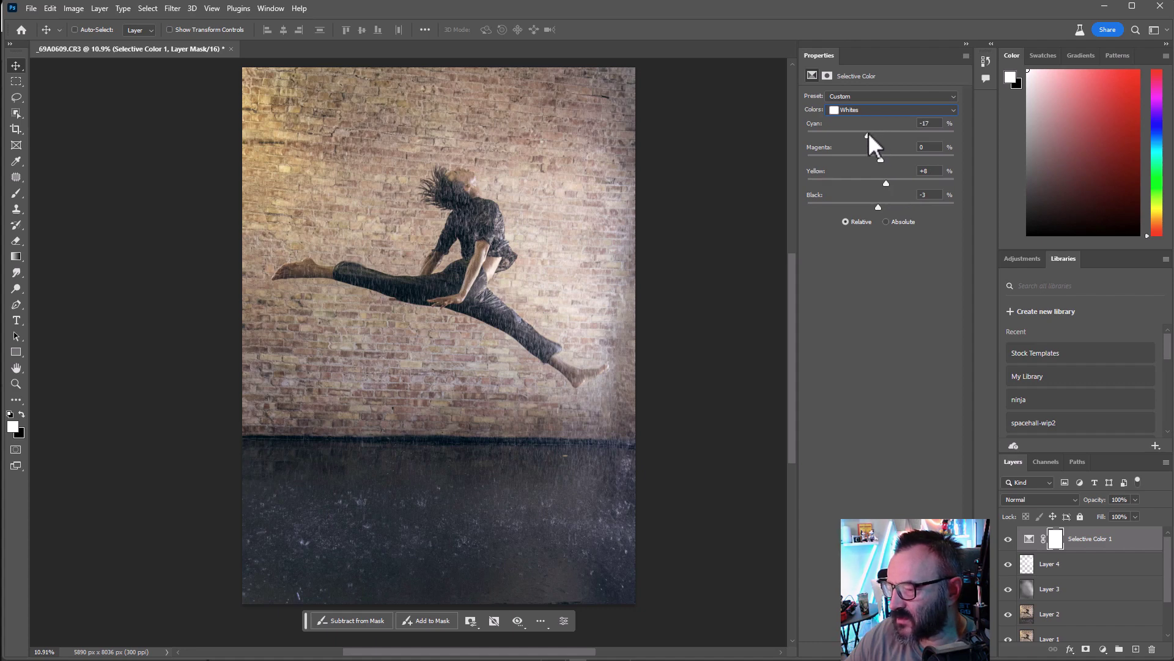
pyautogui.moveTo(915, 128); pyautogui.dragTo(888, 128)
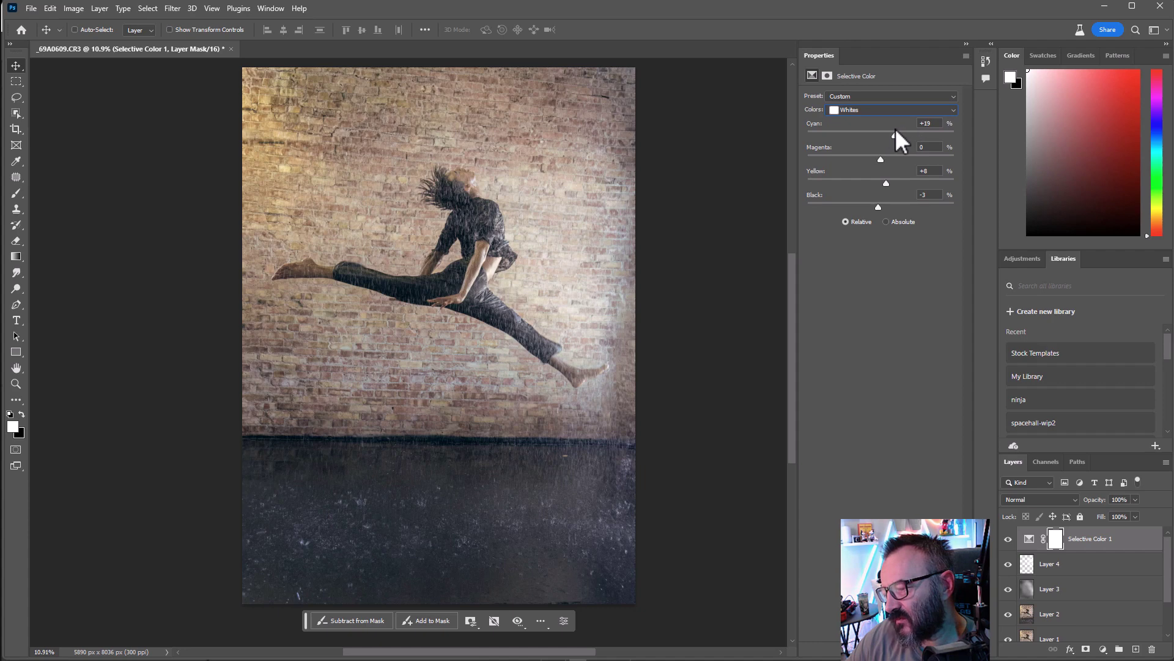
pyautogui.moveTo(881, 160); pyautogui.dragTo(882, 159)
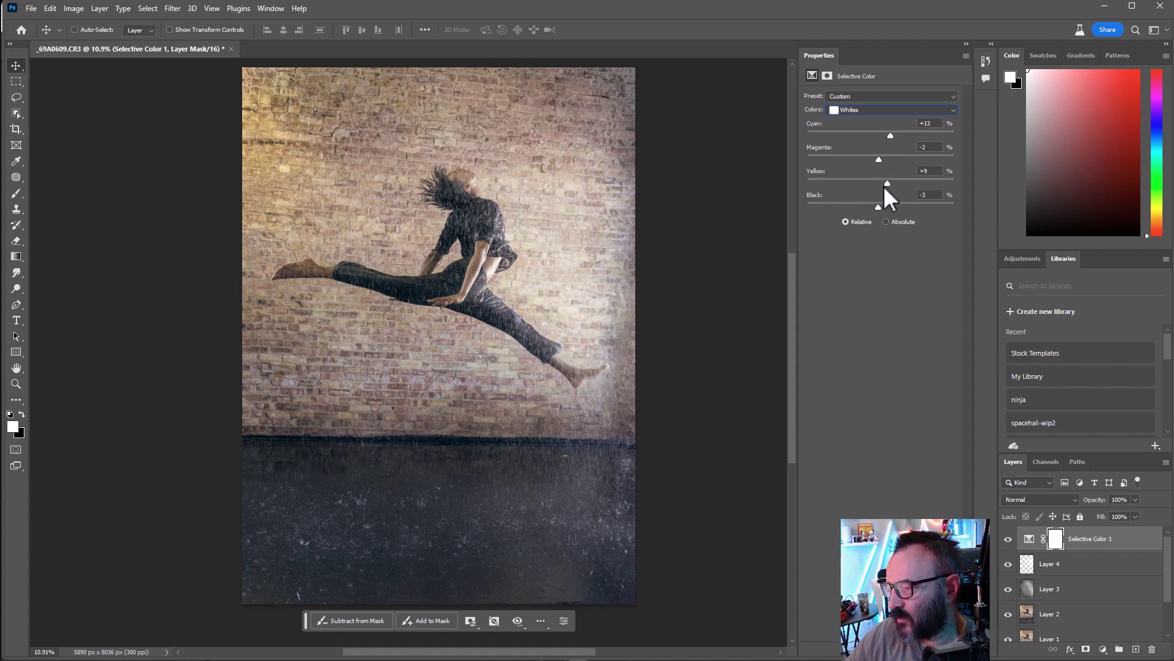
pyautogui.moveTo(885, 184); pyautogui.dragTo(887, 184)
# Check the overall color grade by hiding and showing the Selective Color layer several times.
pyautogui.click(1009, 539)
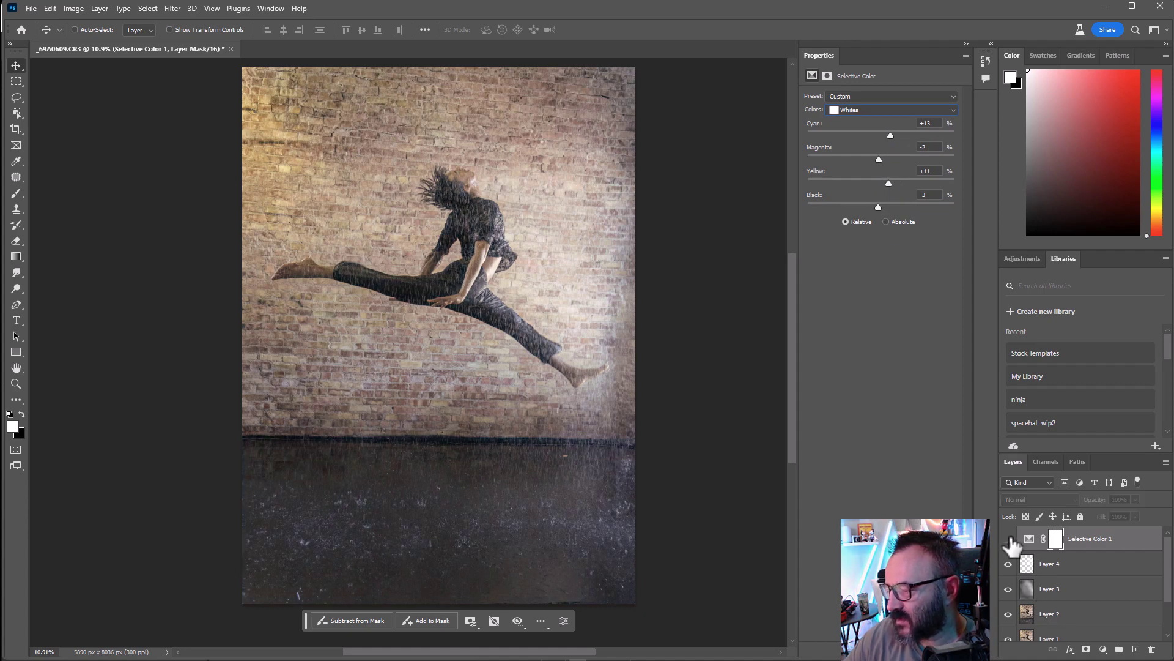
pyautogui.click(1009, 539)
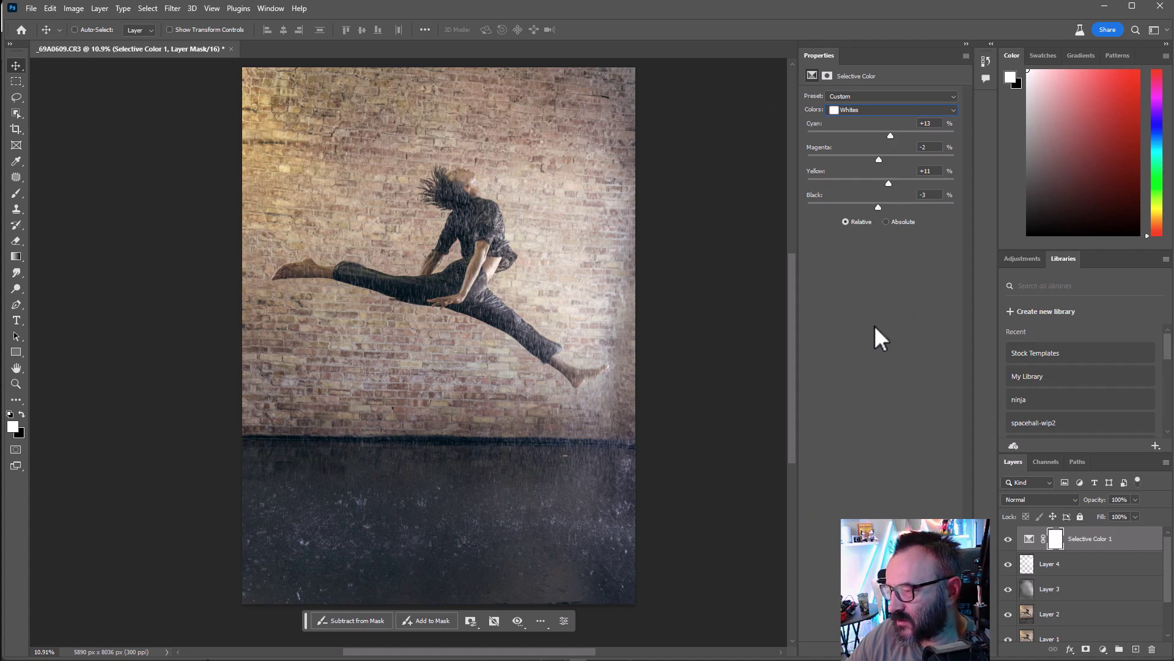
pyautogui.click(1008, 539)
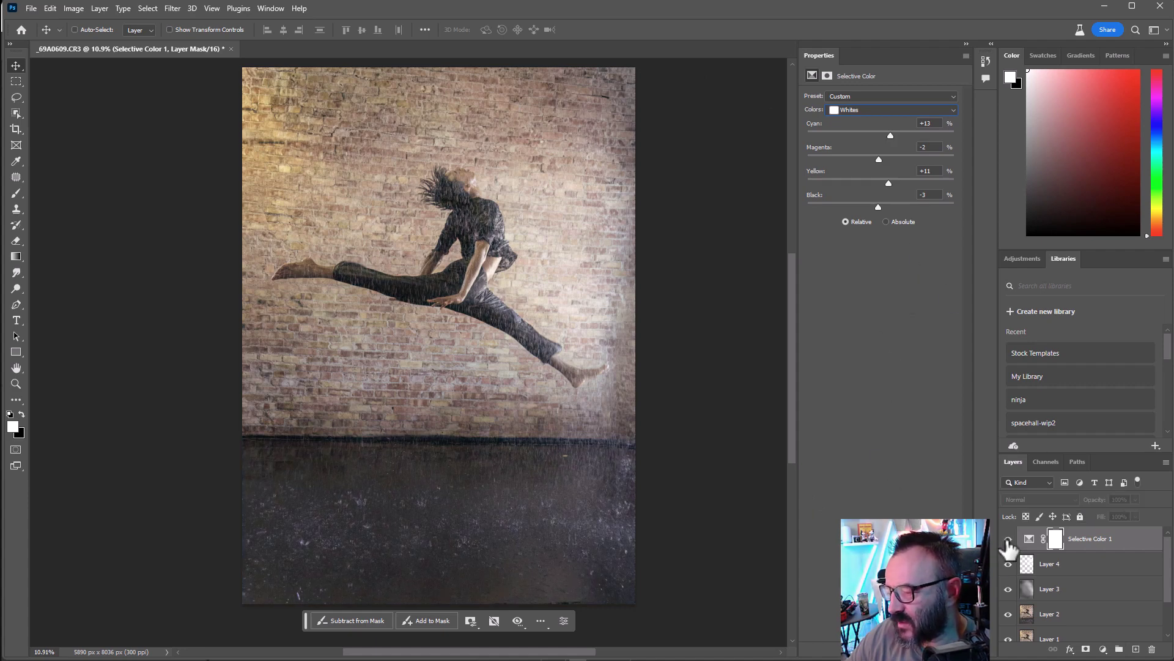
pyautogui.click(1008, 539)
pyautogui.click(1008, 539)
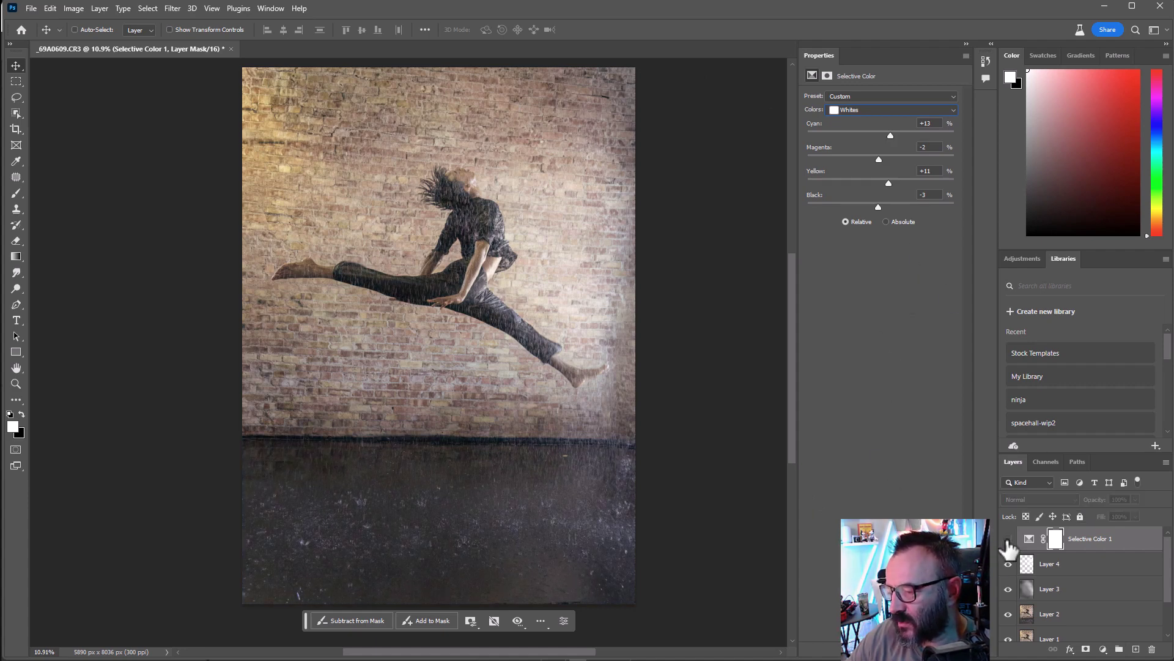
pyautogui.click(1008, 539)
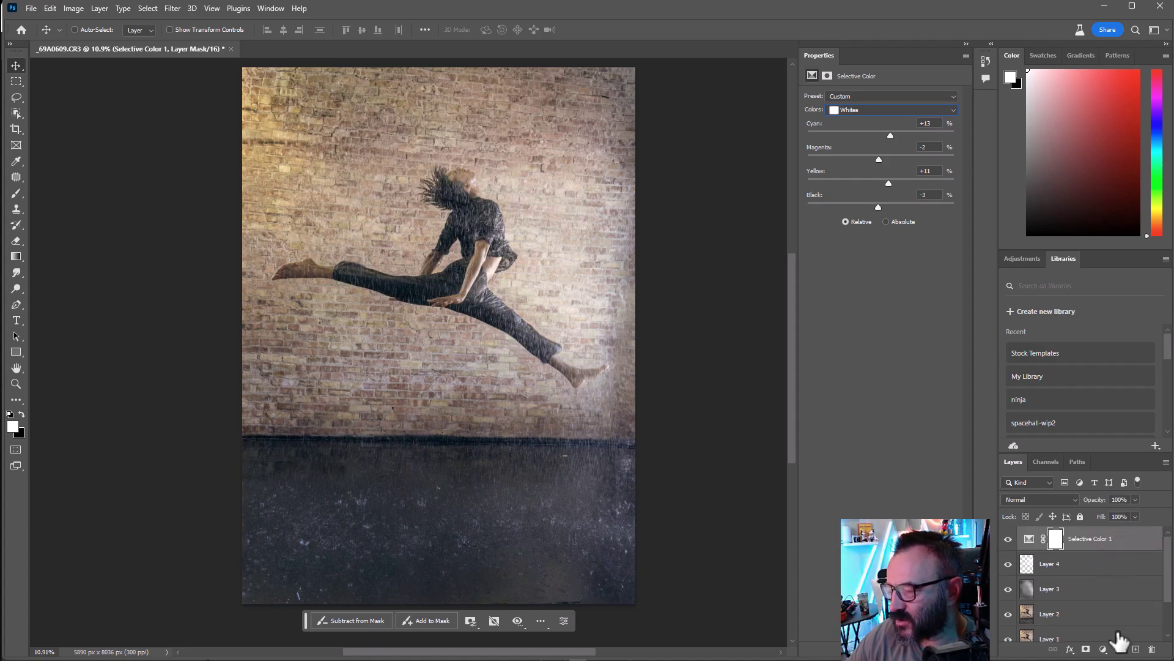
# Add a Curves adjustment layer on top and lower the curve's white point to output 0, blacking out the image.
pyautogui.click(1104, 649)
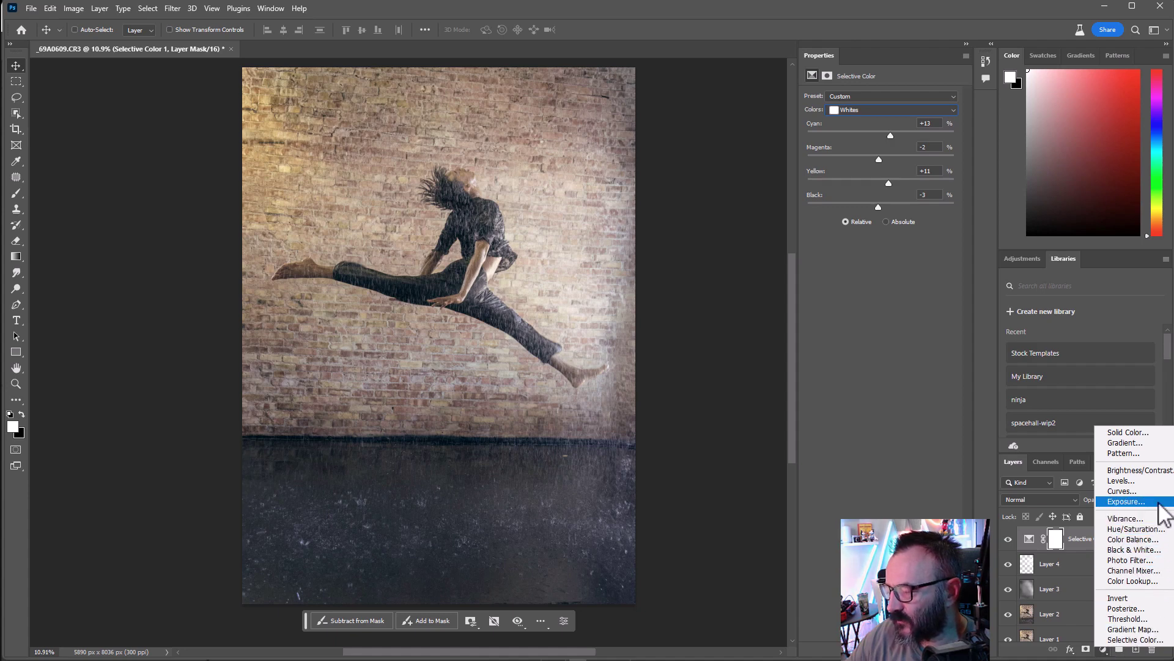
pyautogui.click(1121, 490)
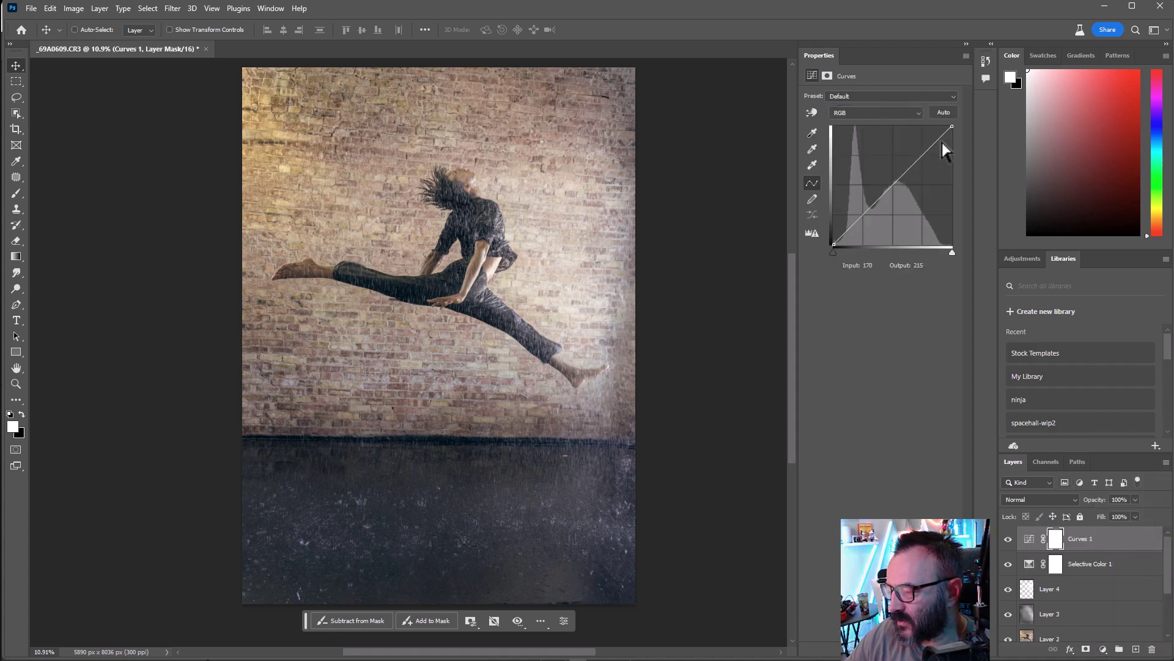
pyautogui.moveTo(953, 126); pyautogui.dragTo(1004, 244)
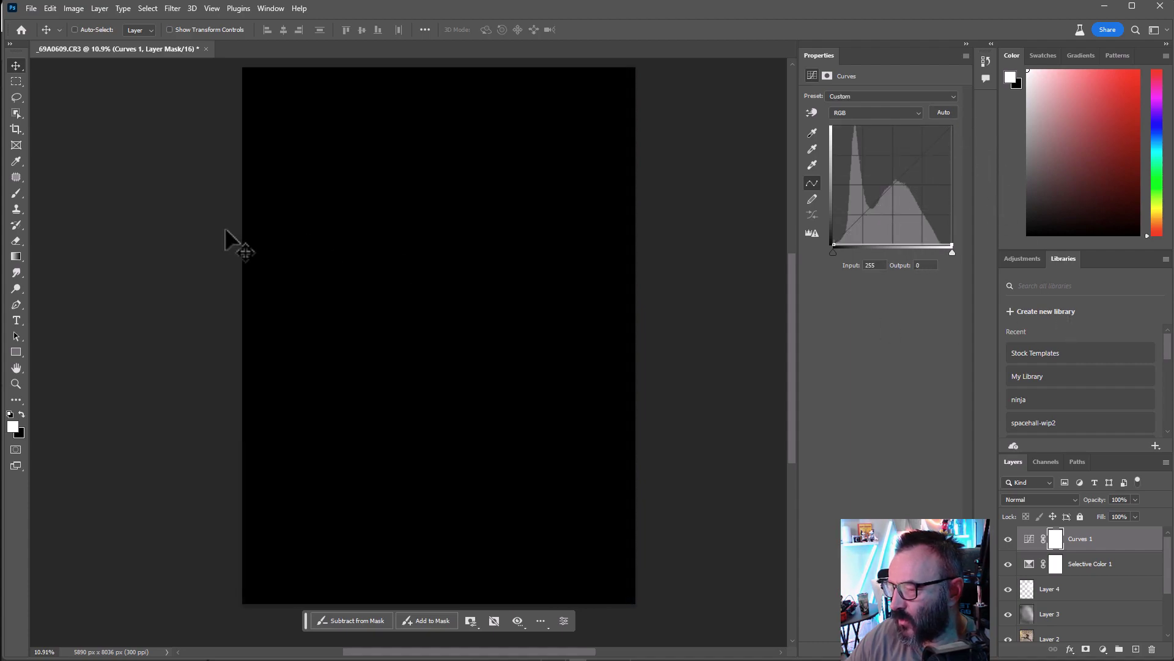
# Select a rectangle just inside the photo's edges, invert the Curves layer mask within it to leave a black border, and deselect.
pyautogui.click(16, 82)
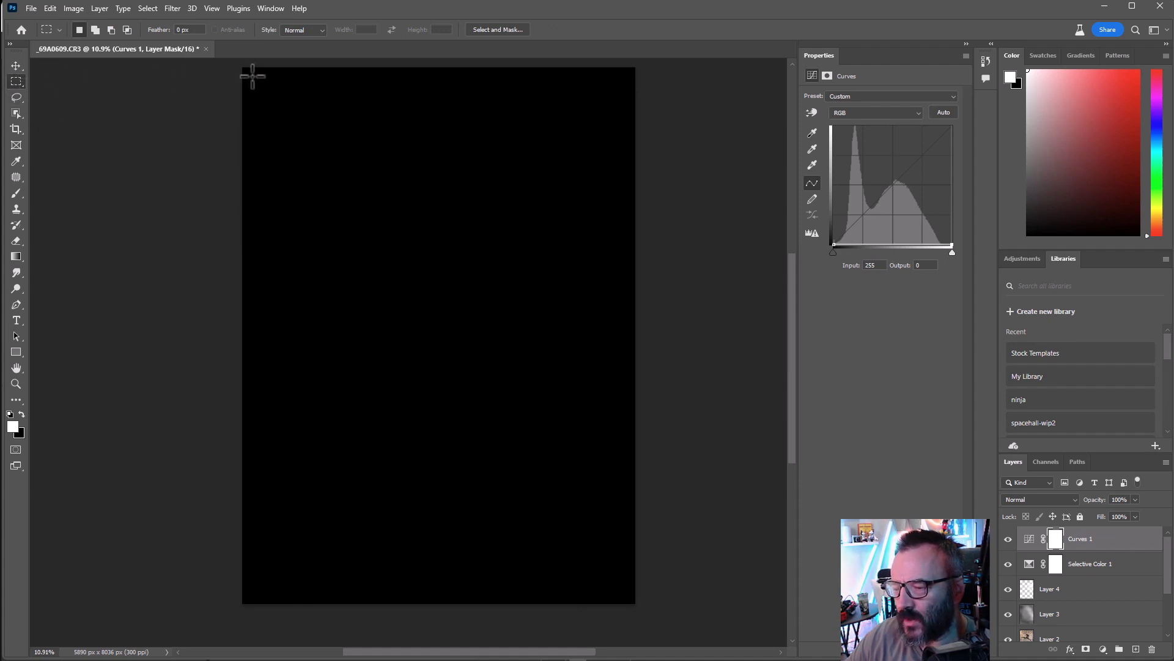
pyautogui.moveTo(252, 76); pyautogui.dragTo(627, 594)
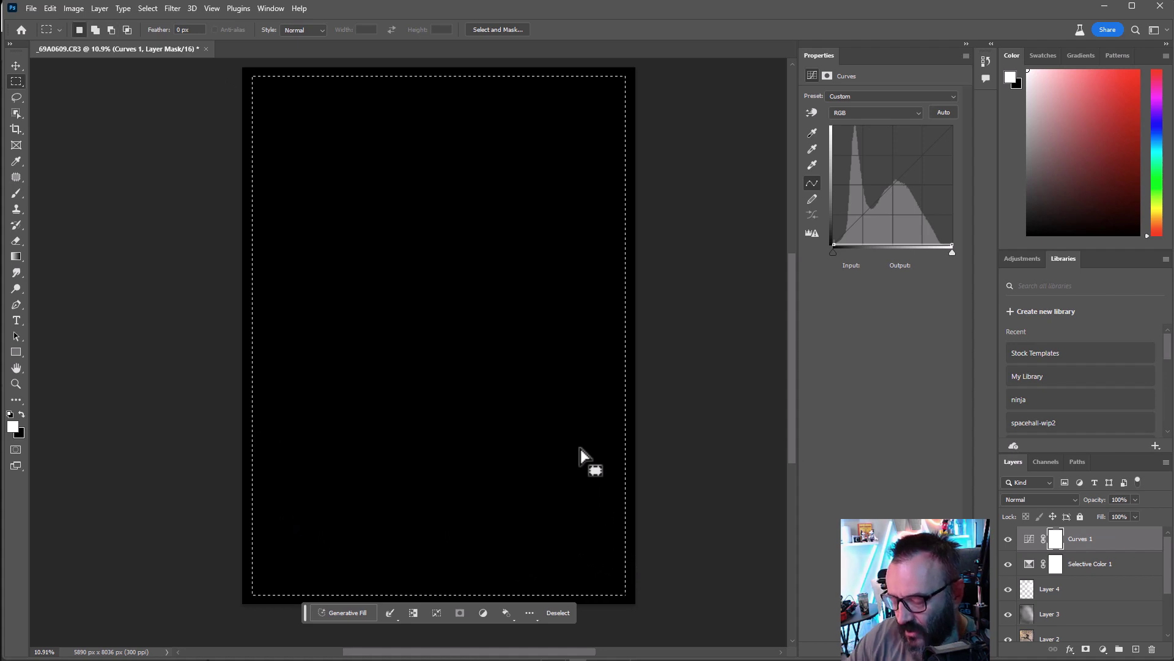
pyautogui.hotkey('ctrl', 'i')
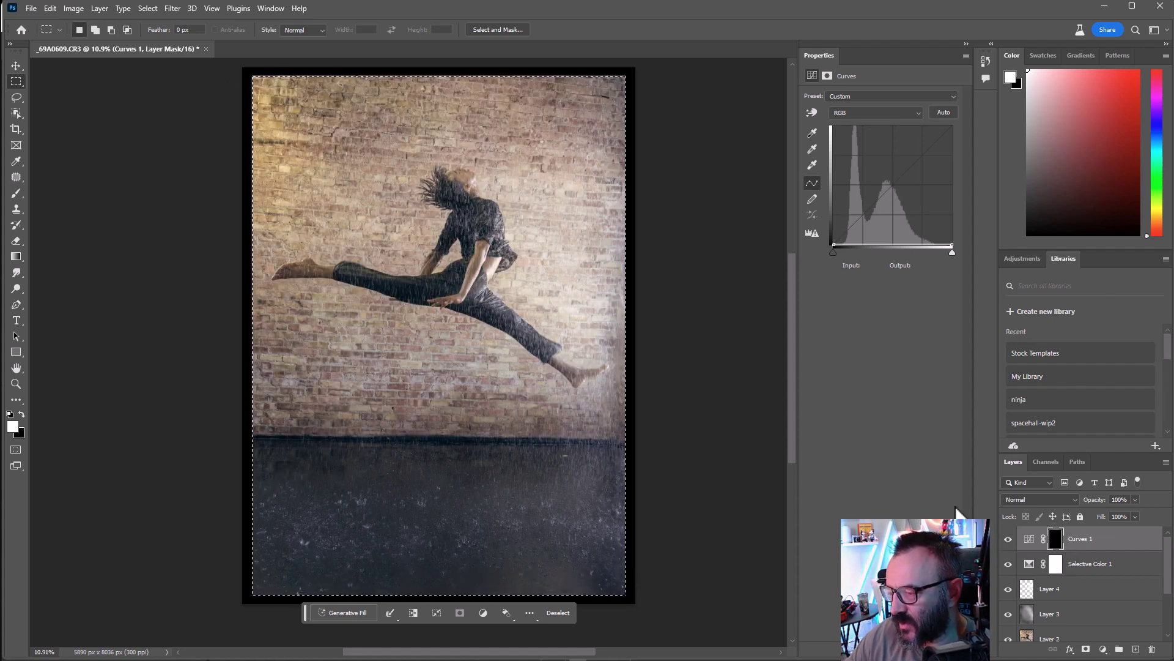
pyautogui.click(151, 115)
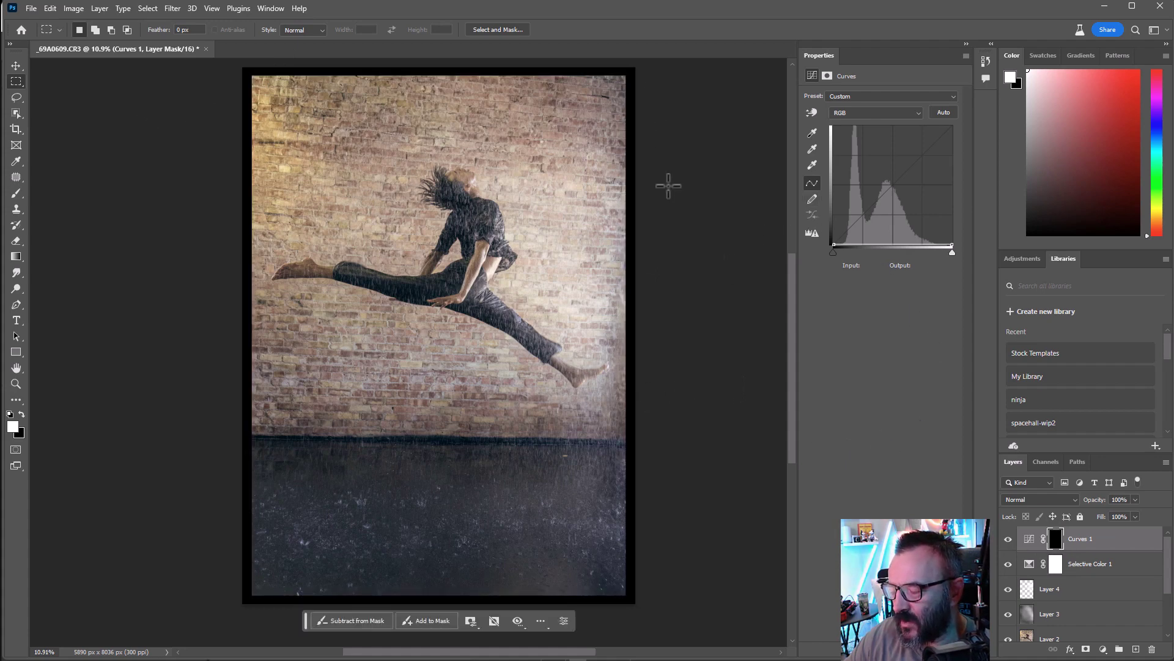
# Feather the Curves layer mask by 463 px and set the layer's blend mode to Soft Light.
pyautogui.click(826, 75)
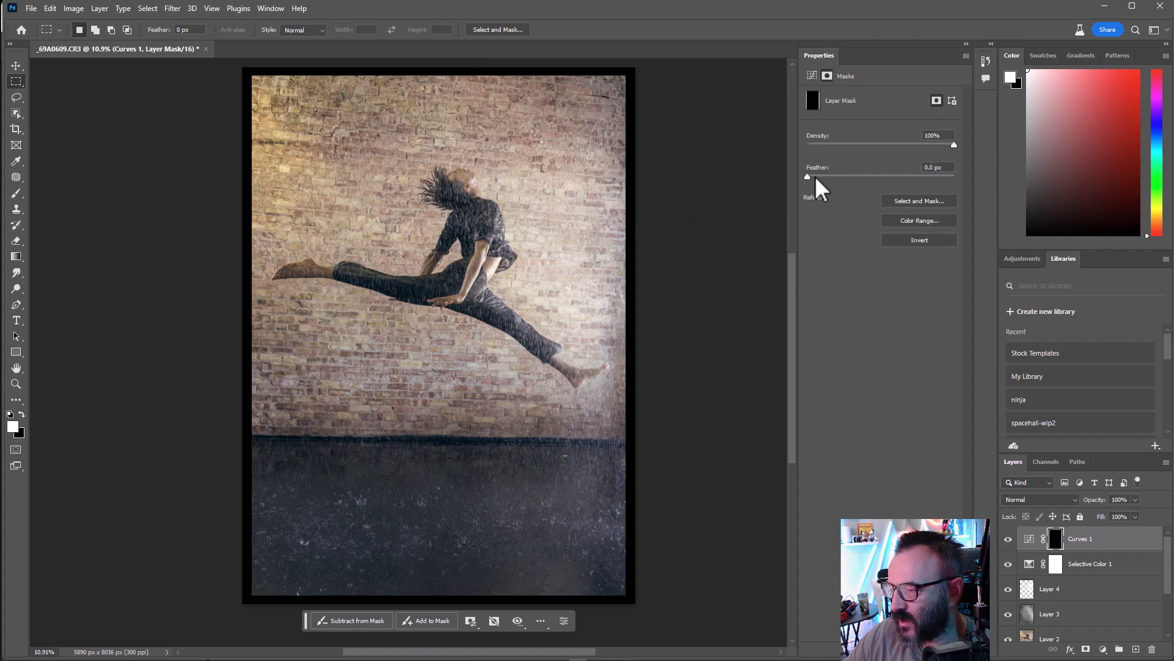
pyautogui.moveTo(807, 177); pyautogui.dragTo(937, 181)
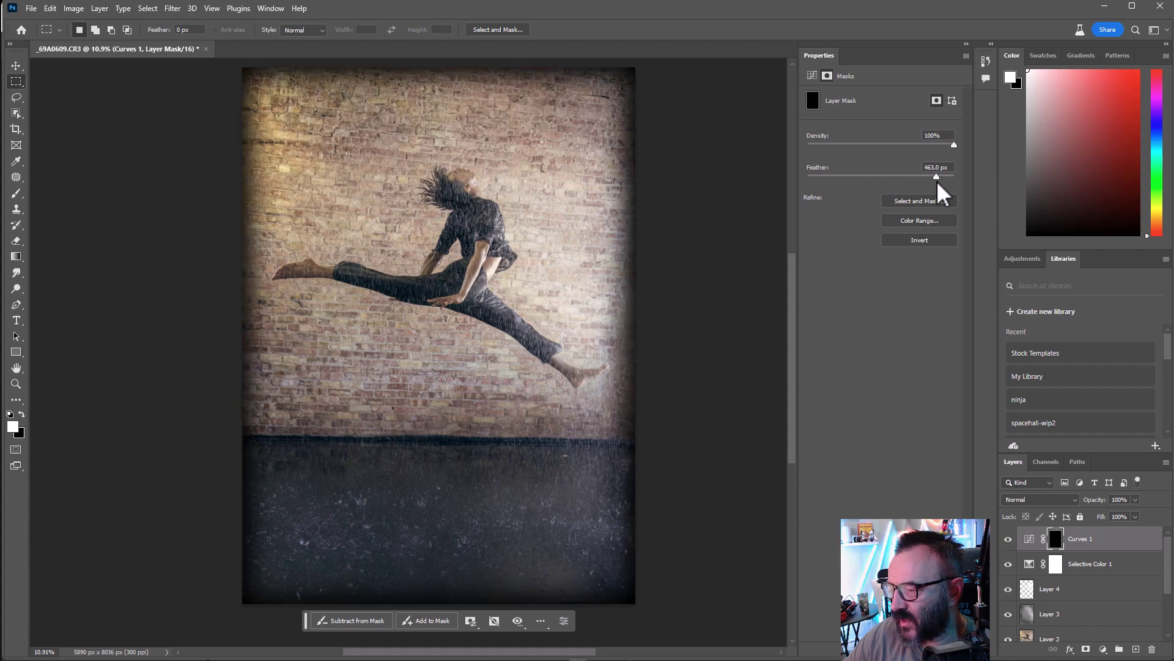
pyautogui.click(1057, 497)
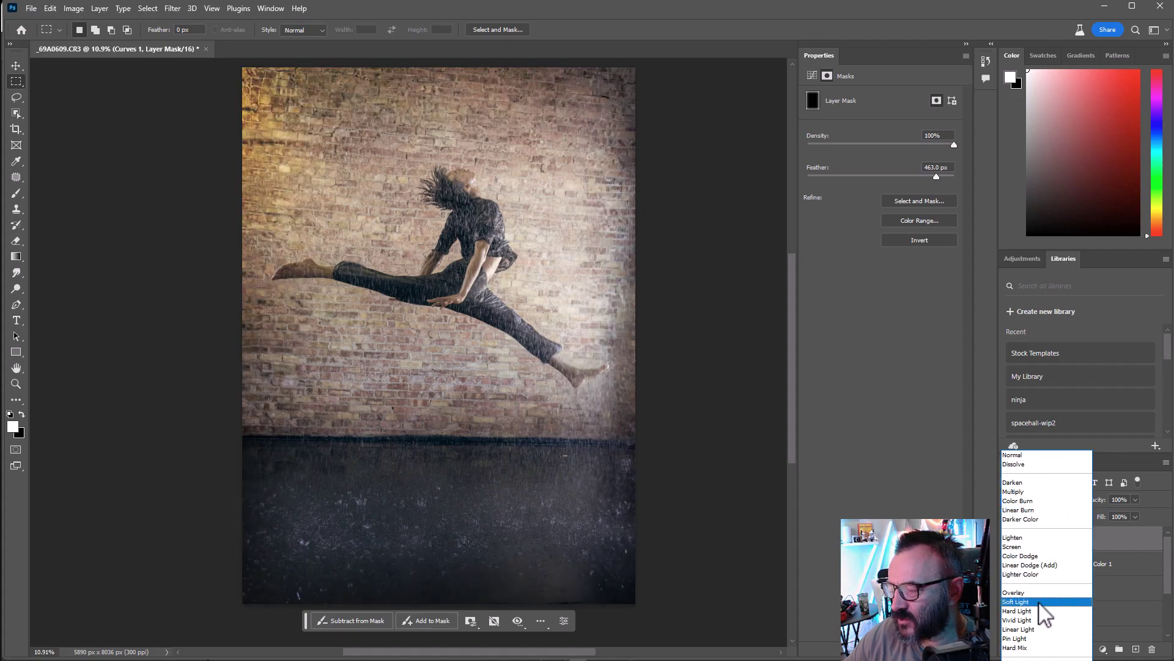
pyautogui.click(1040, 602)
# Judge the vignette by hiding and showing the Curves layer several times, and check the curve's white point.
pyautogui.click(1008, 540)
pyautogui.click(1008, 539)
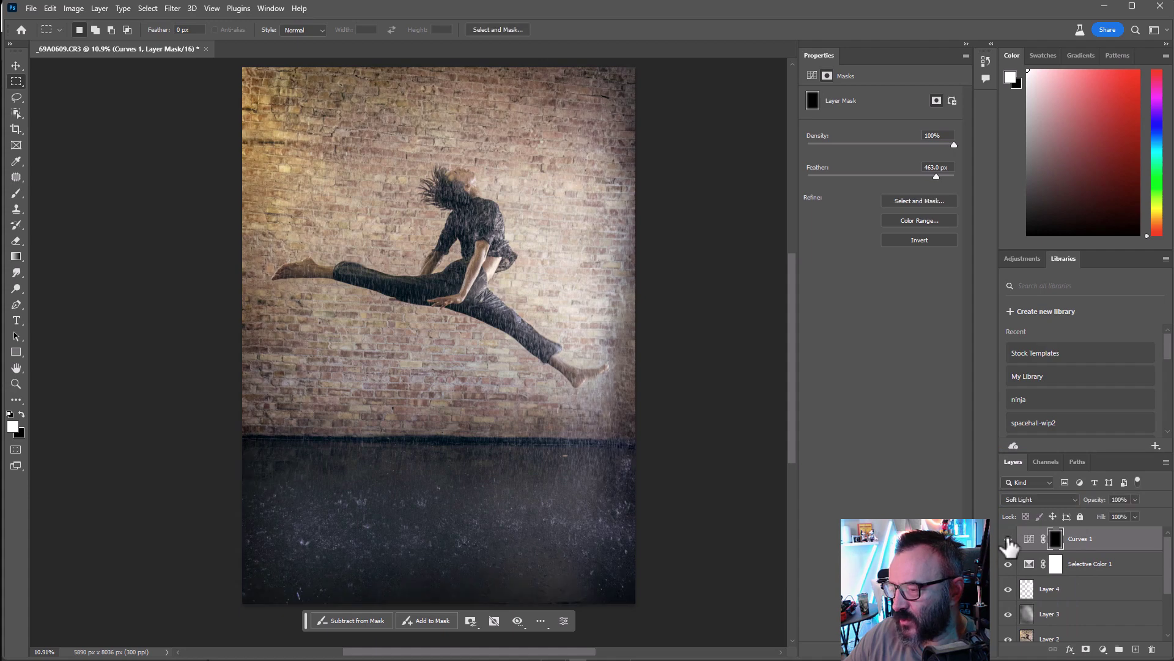
pyautogui.click(1008, 539)
pyautogui.click(1008, 540)
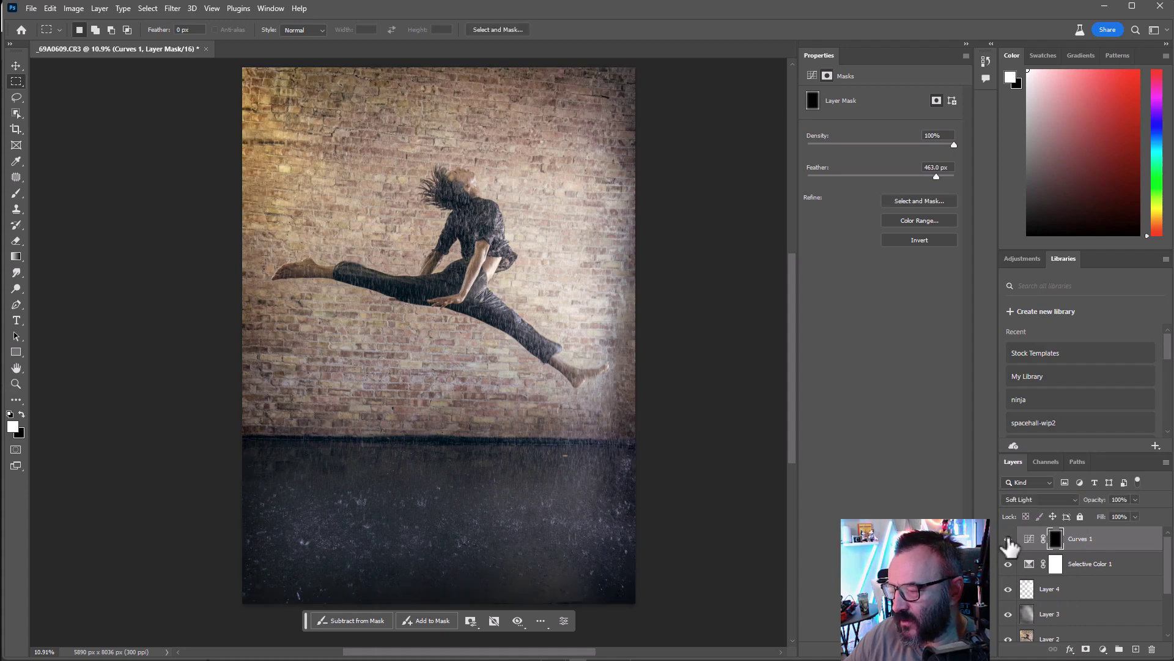
pyautogui.click(1008, 539)
pyautogui.click(1008, 539)
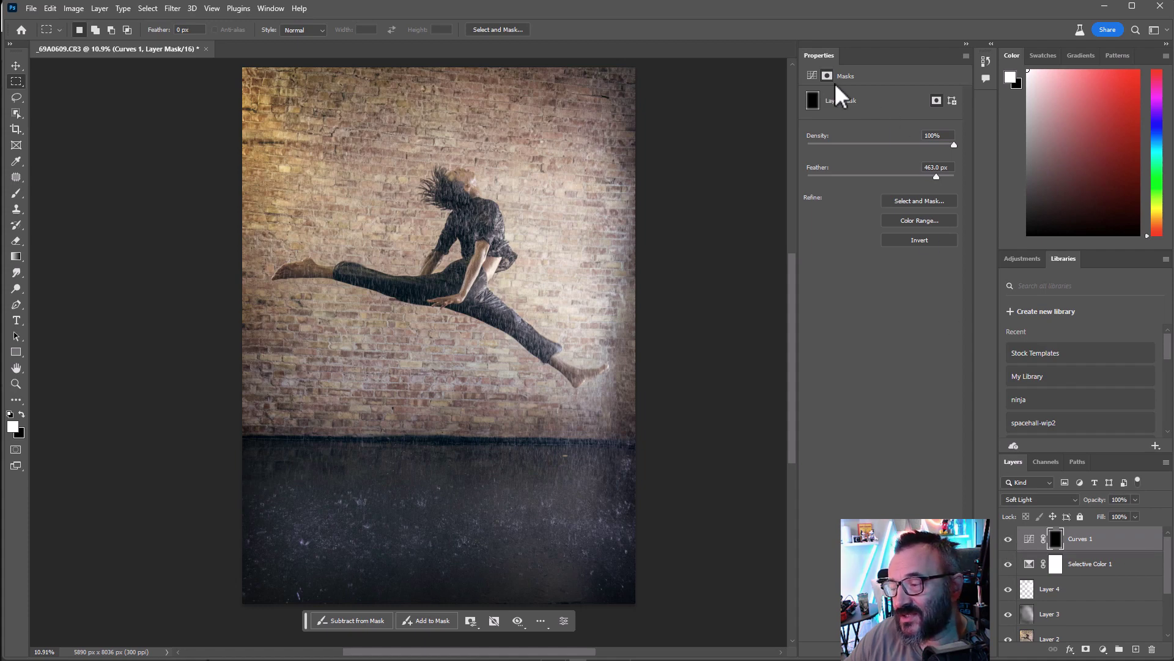
pyautogui.click(812, 75)
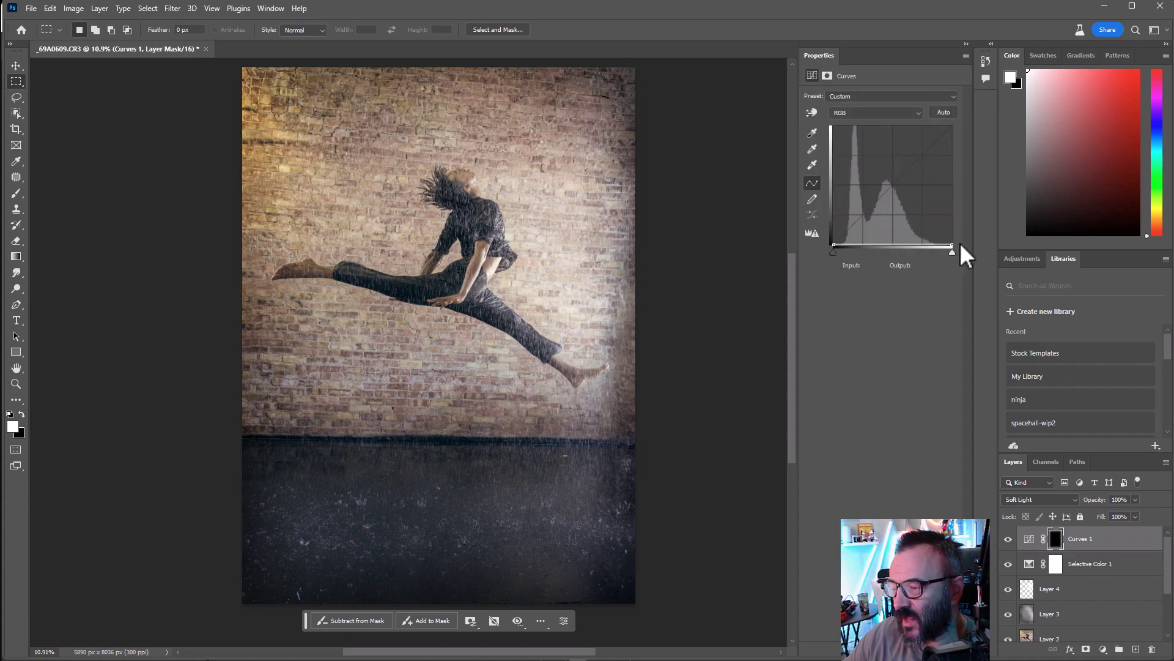
pyautogui.moveTo(952, 246)
pyautogui.mouseDown()
pyautogui.moveTo(952, 127)
pyautogui.moveTo(704, 72)
pyautogui.moveTo(844, 74)
pyautogui.moveTo(952, 246)
pyautogui.mouseUp()
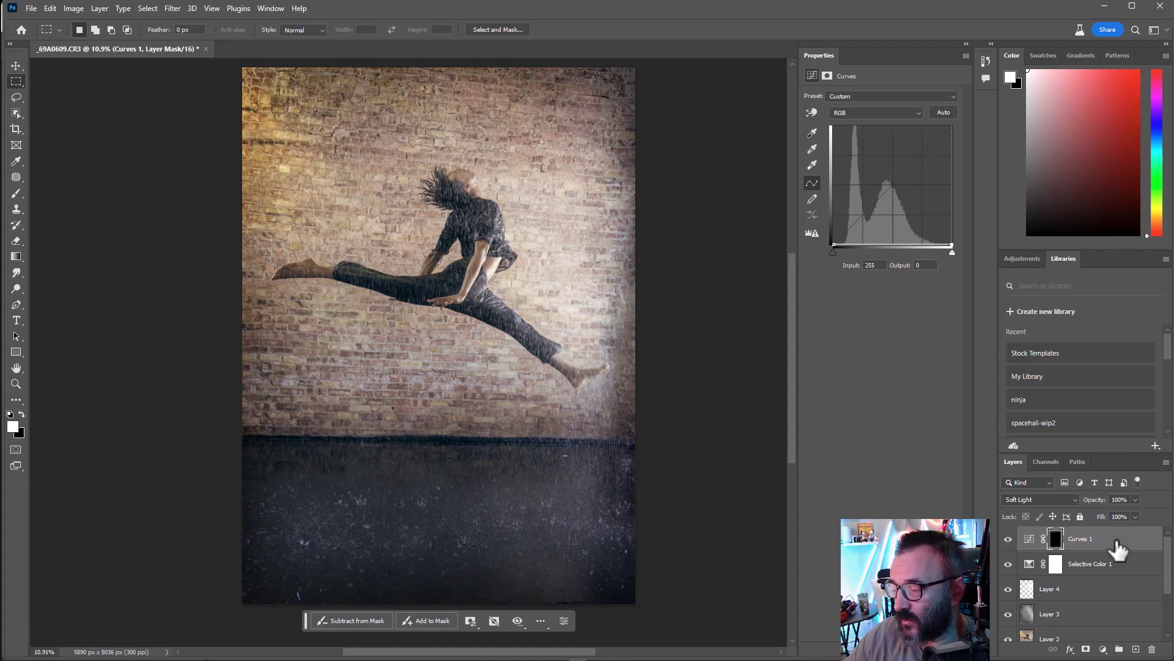
# Group all layers above the Background, from Curves 1 down to the ai group, and name the group retouch.
pyautogui.click(17, 67)
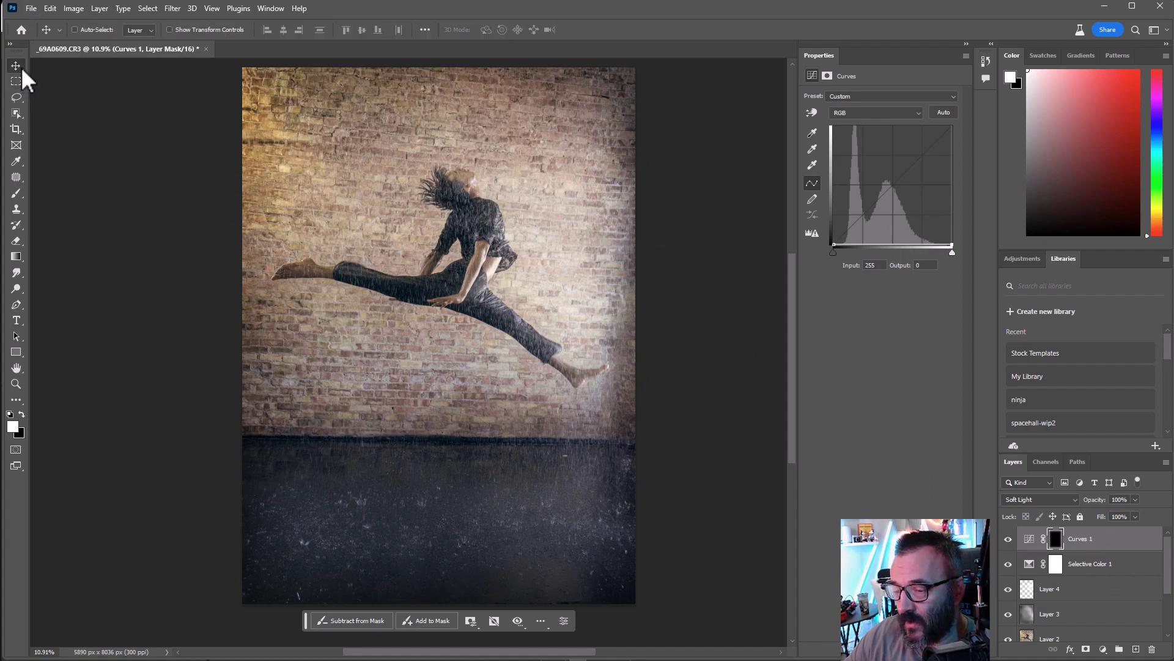
pyautogui.scroll(-1, 426, 252)
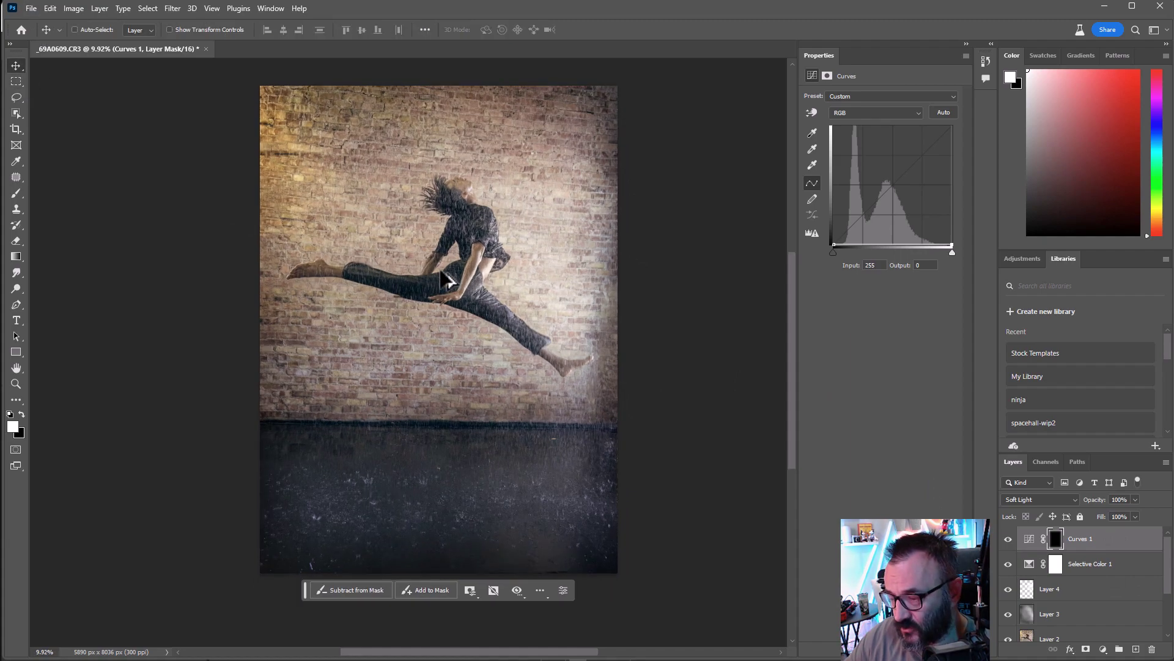
pyautogui.scroll(-2, 1128, 615)
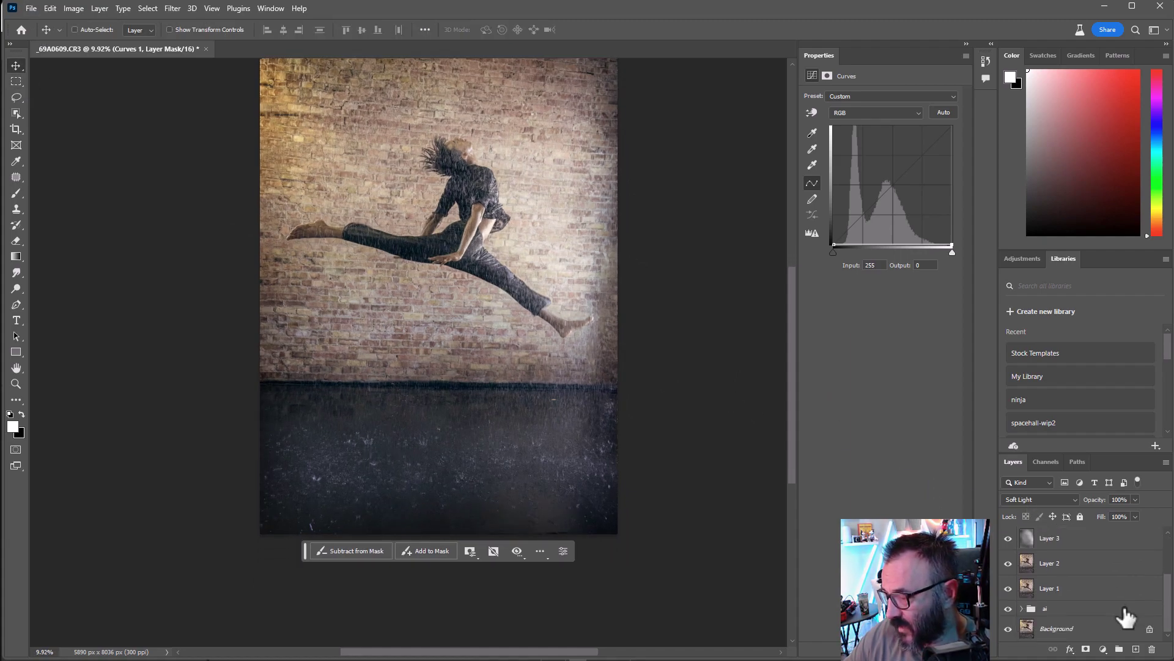
pyautogui.scroll(2, 1127, 619)
pyautogui.scroll(-2, 1115, 576)
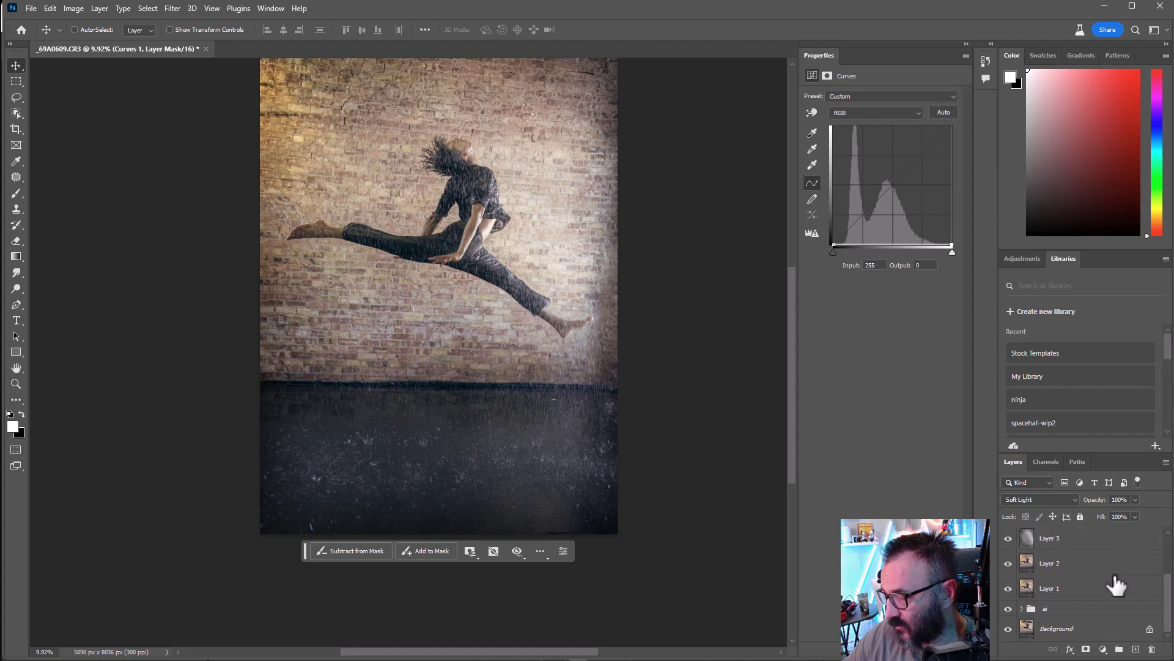
pyautogui.keyDown('shift'); pyautogui.click(1093, 607); pyautogui.keyUp('shift')
pyautogui.hotkey('ctrl', 'g')
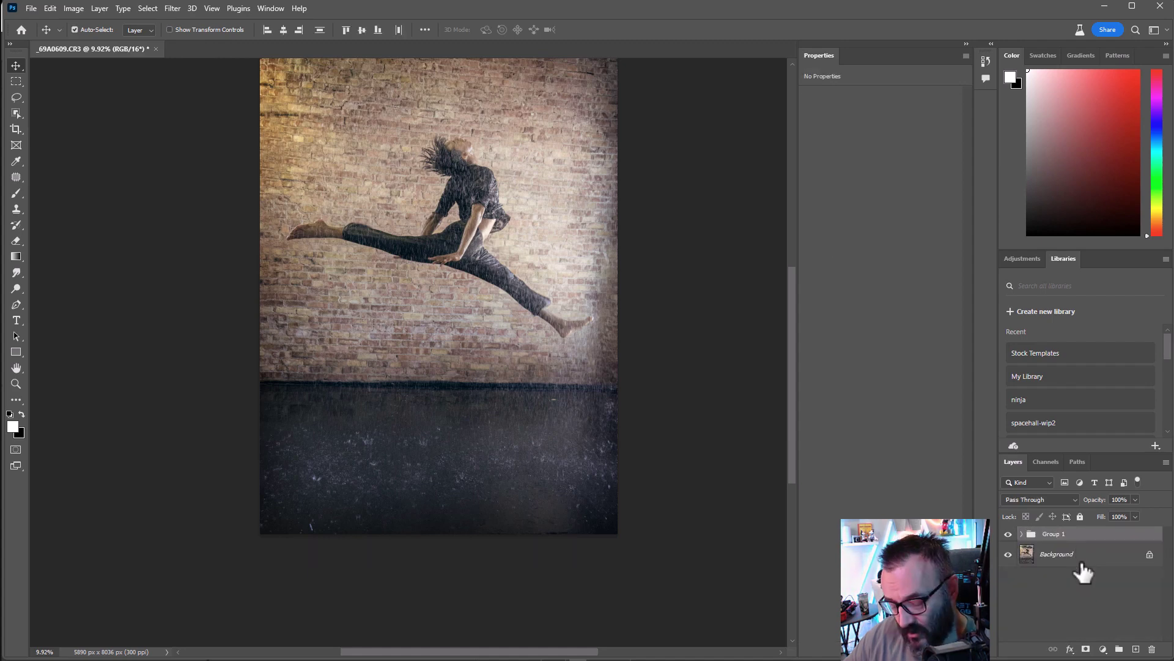
pyautogui.doubleClick(1054, 536)
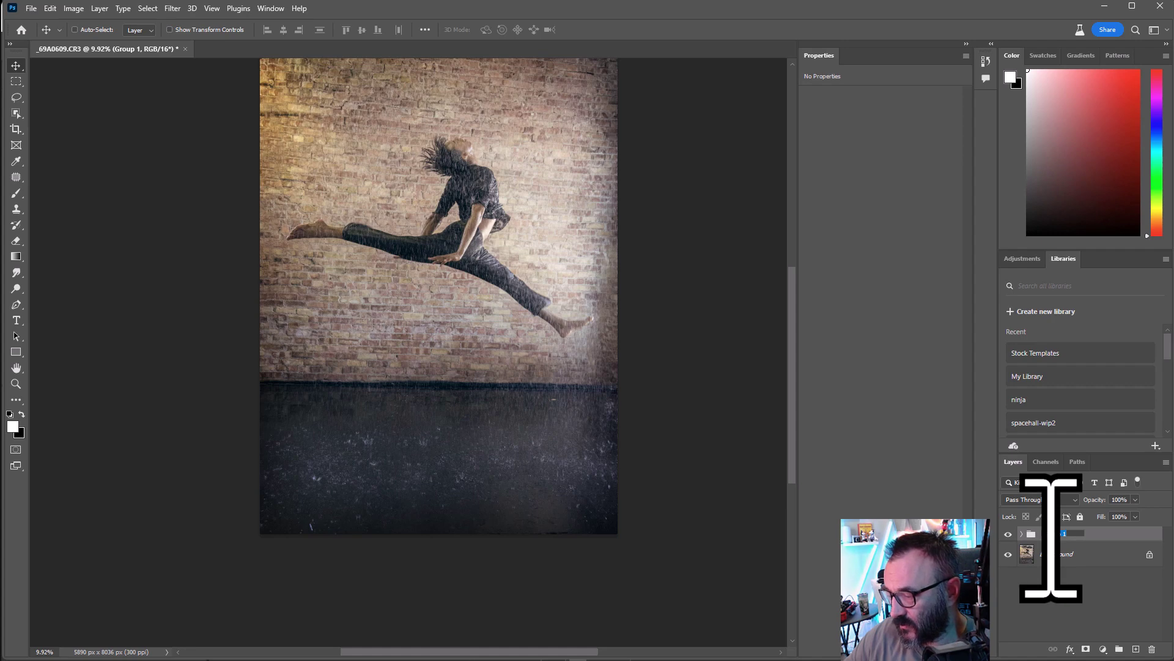
pyautogui.write('h')
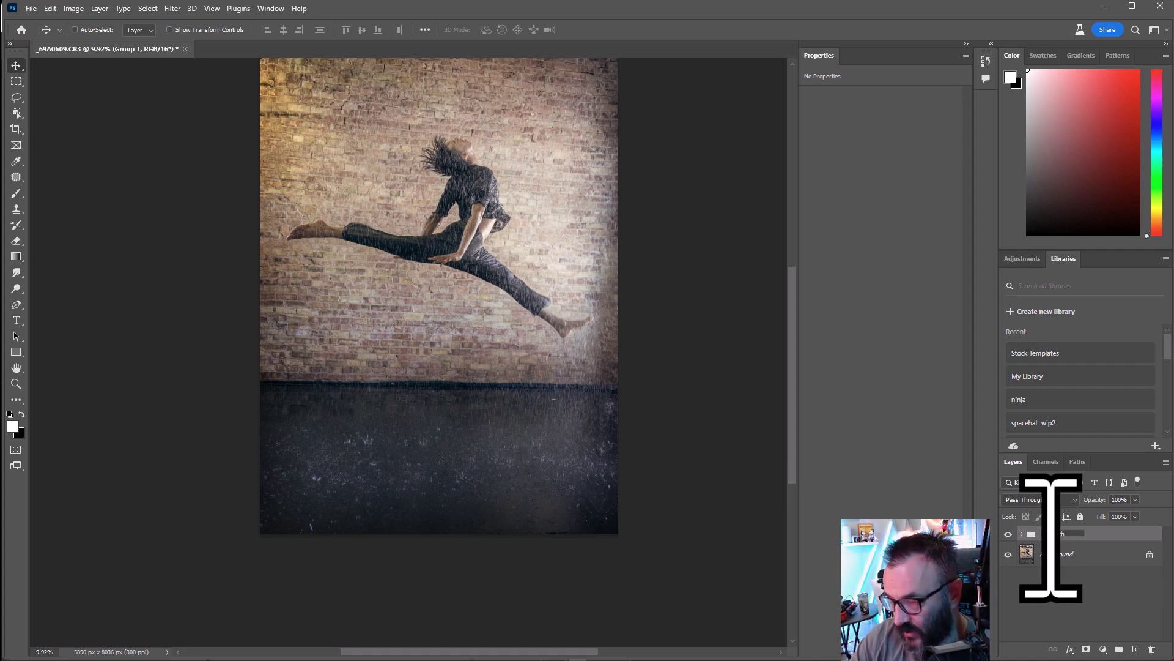
pyautogui.press('Return')
# Compare the original photo with the finished edit by hiding and showing the retouch group several times.
pyautogui.click(1009, 535)
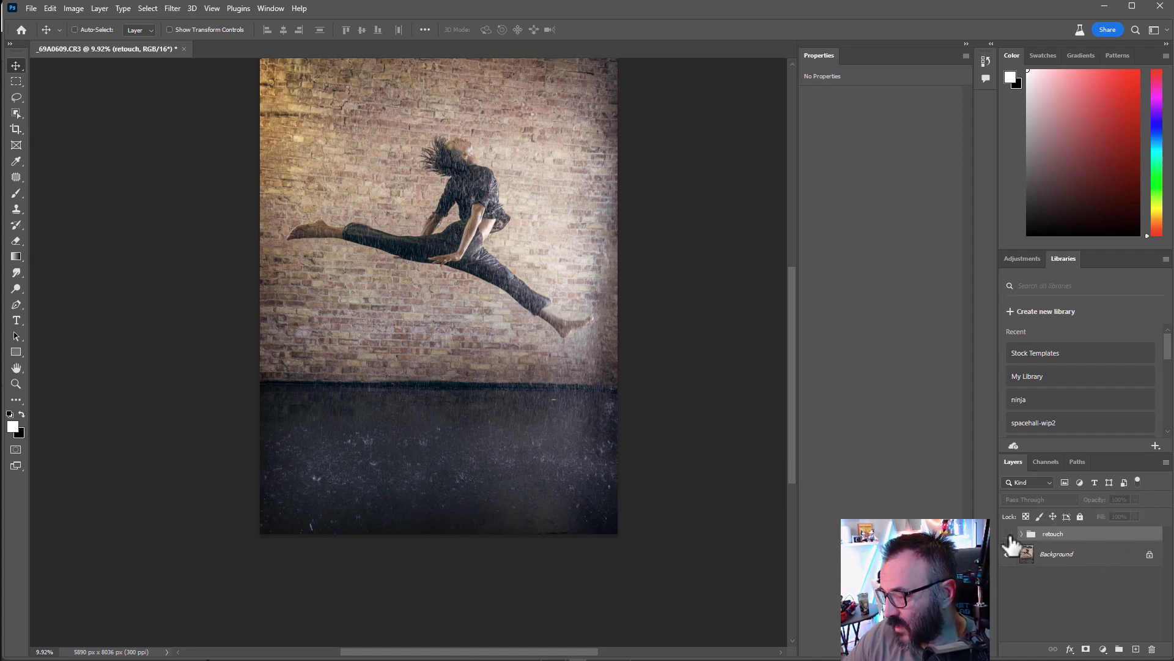
pyautogui.click(1009, 535)
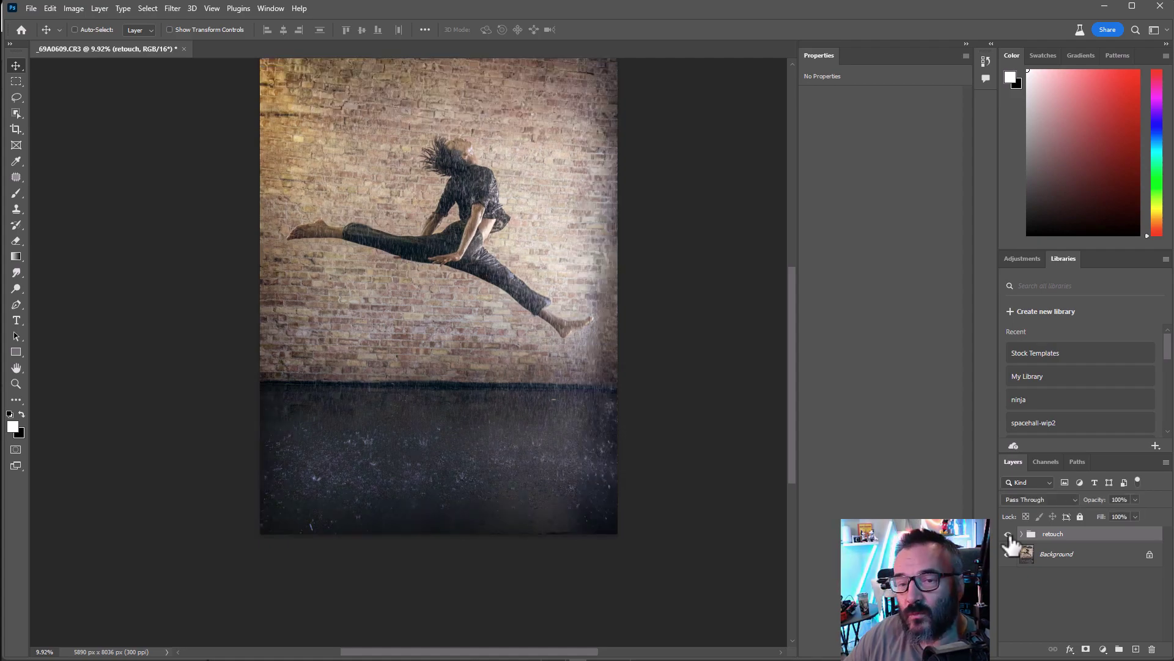
pyautogui.click(1009, 535)
pyautogui.click(1008, 535)
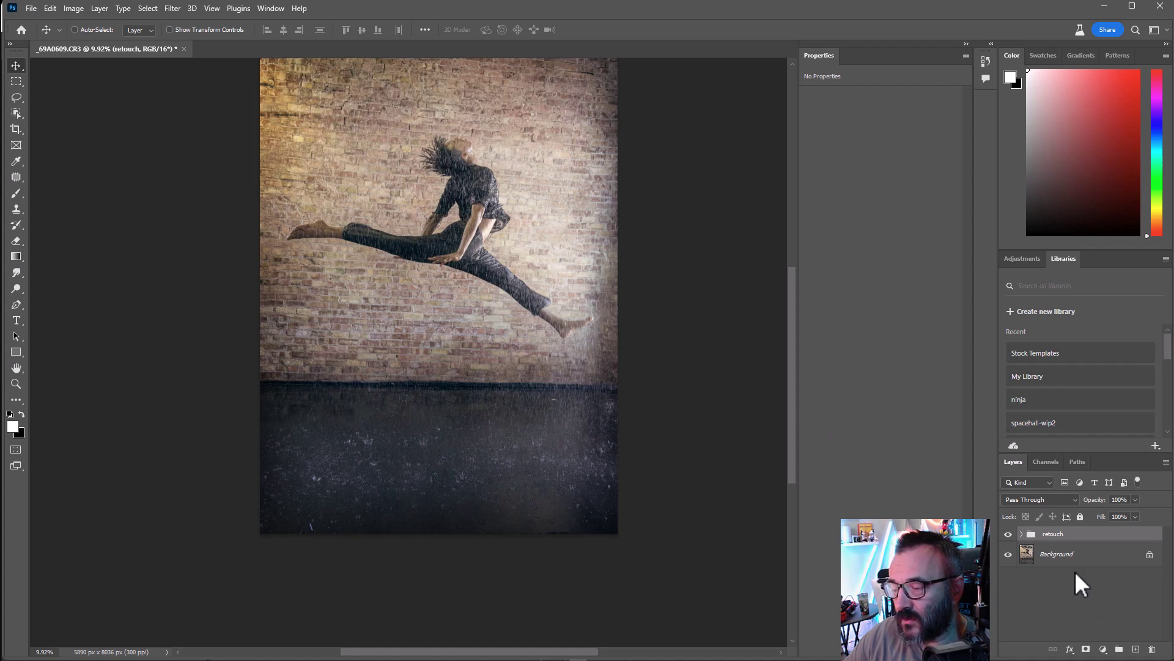
pyautogui.click(1011, 535)
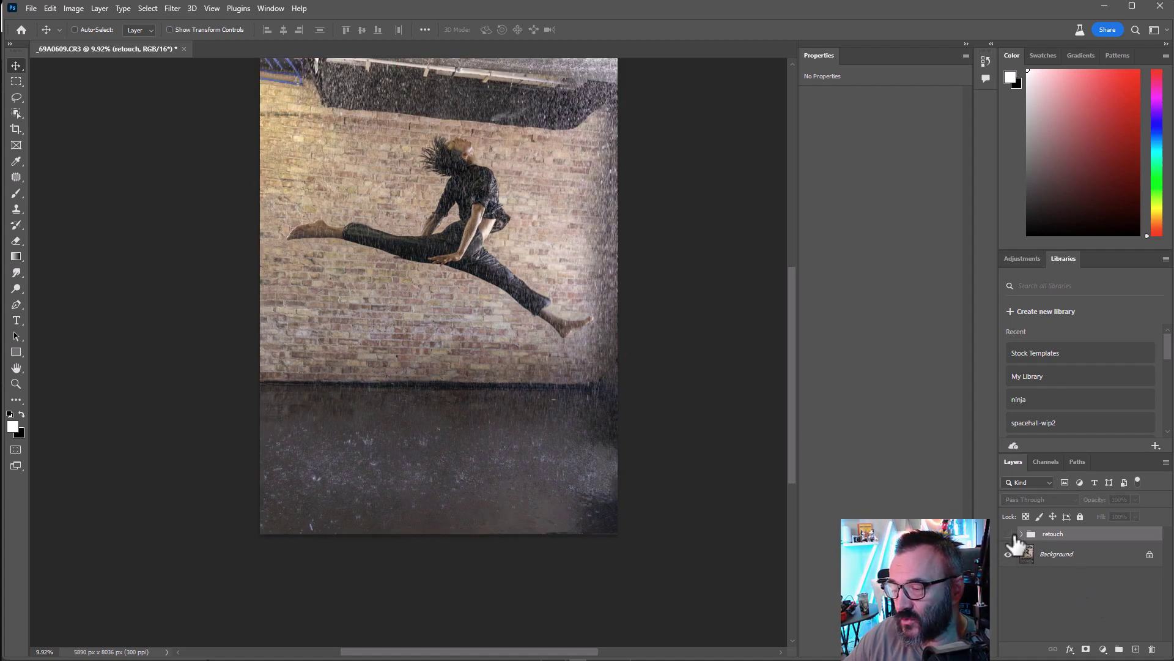
pyautogui.click(1008, 535)
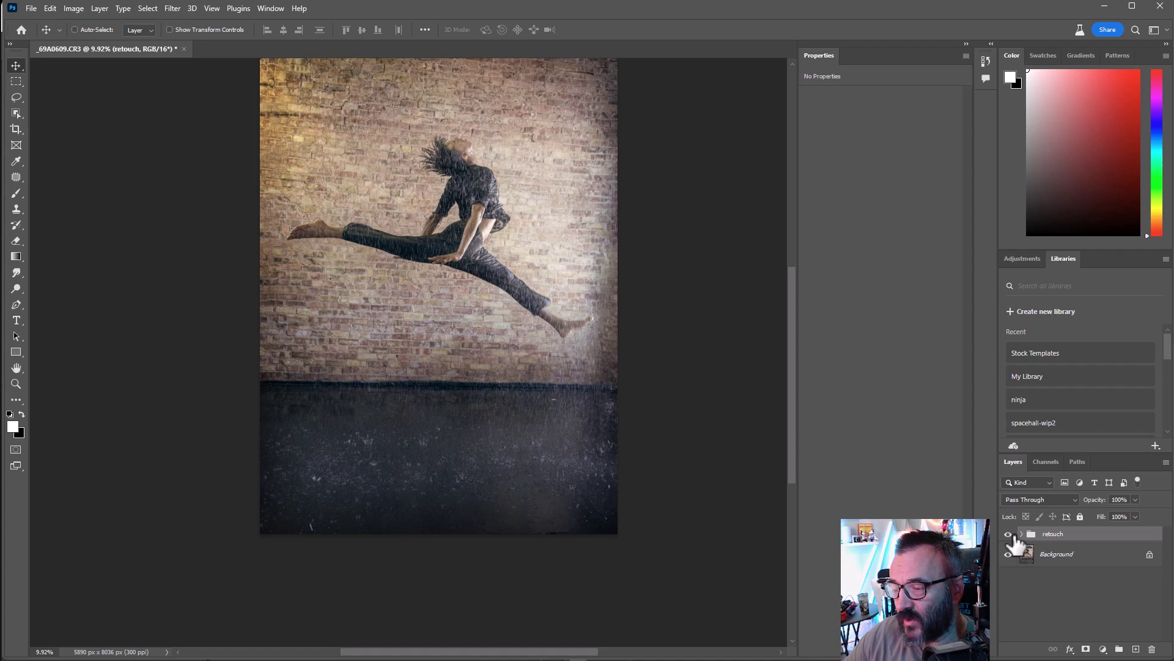